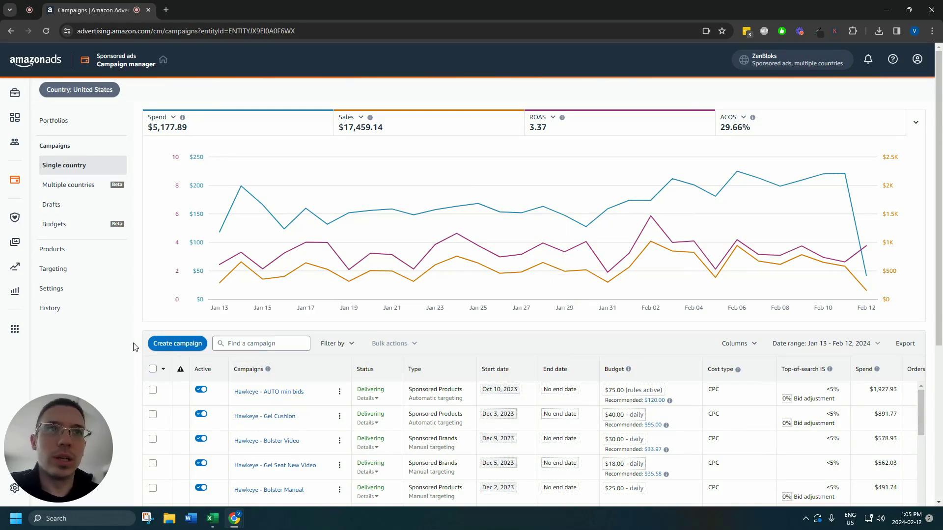
- Start a new campaign to reach the campaign type choice page
{"action": "left_click", "coordinate": [178, 343]}
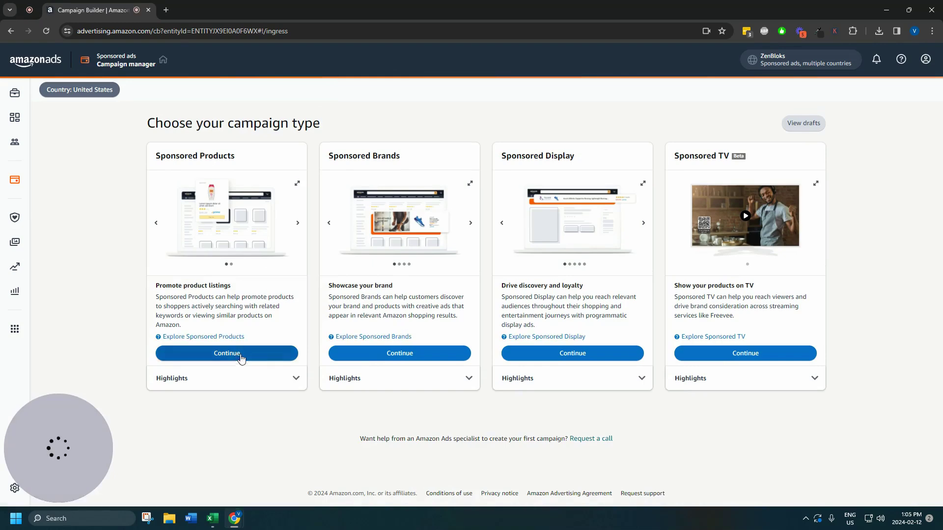
- Choose Sponsored Products and add the XL gel seat cushion to the ad group
{"action": "left_click", "coordinate": [245, 354]}
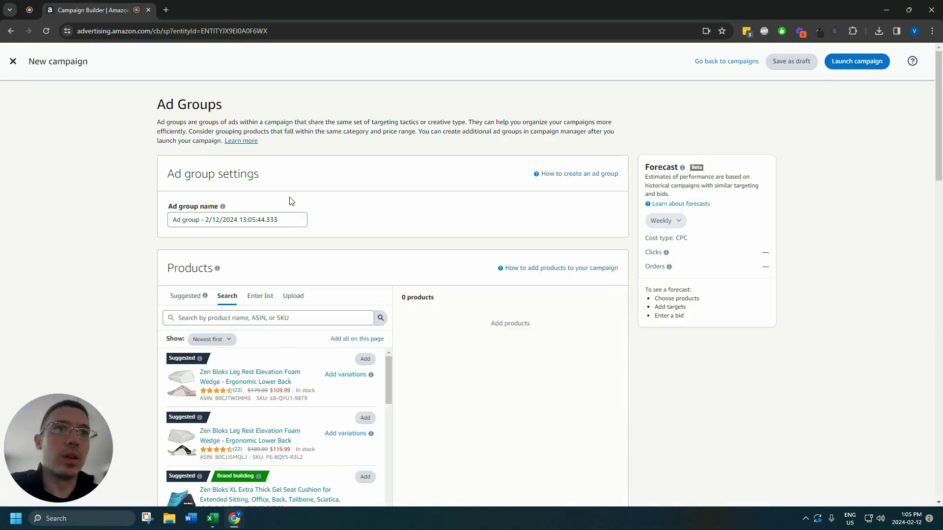
{"action": "scroll", "coordinate": [379, 388], "scroll_direction": "down", "scroll_amount": 2}
{"action": "left_click", "coordinate": [365, 378]}
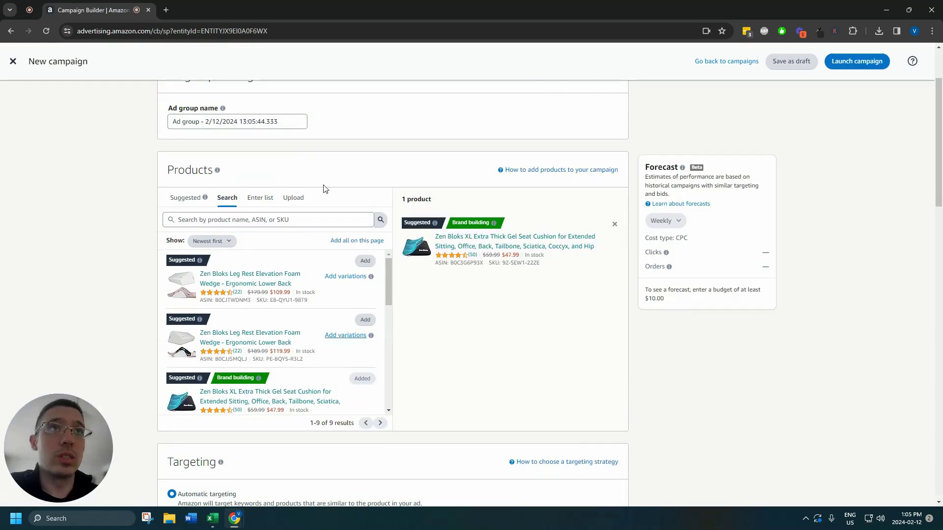
- Rename the ad group to Phrase and switch to manual keyword targeting
{"action": "left_click_drag", "start_coordinate": [301, 122], "coordinate": [46, 109]}
{"action": "type", "text": "Phrase"}
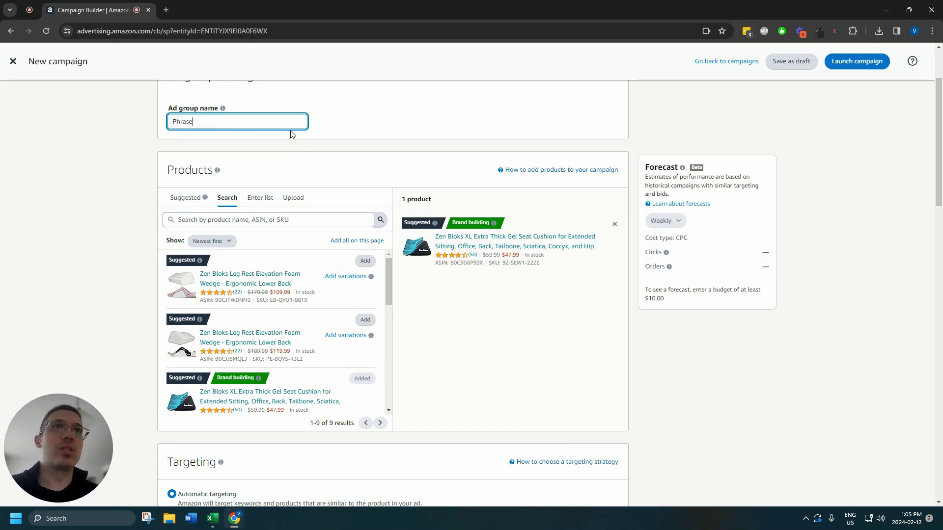
{"action": "scroll", "coordinate": [434, 202], "scroll_direction": "down", "scroll_amount": 7}
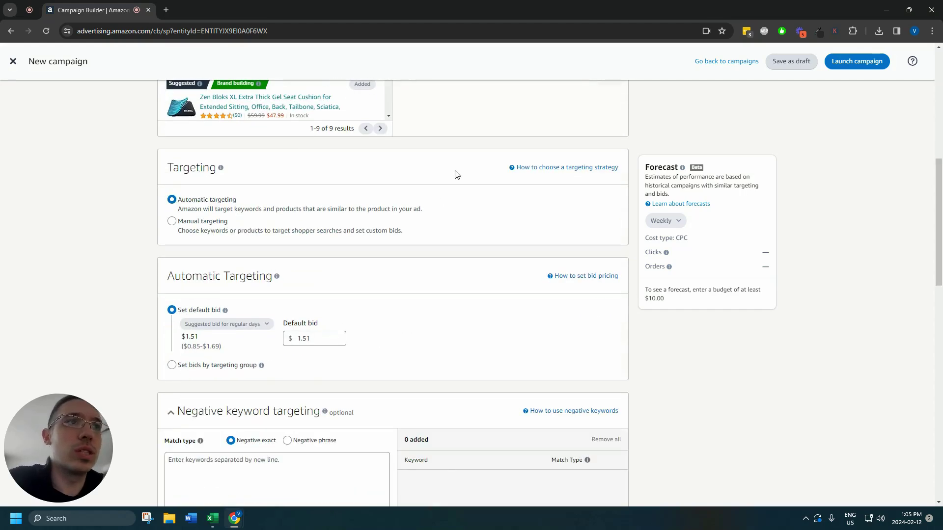
{"action": "left_click", "coordinate": [172, 172]}
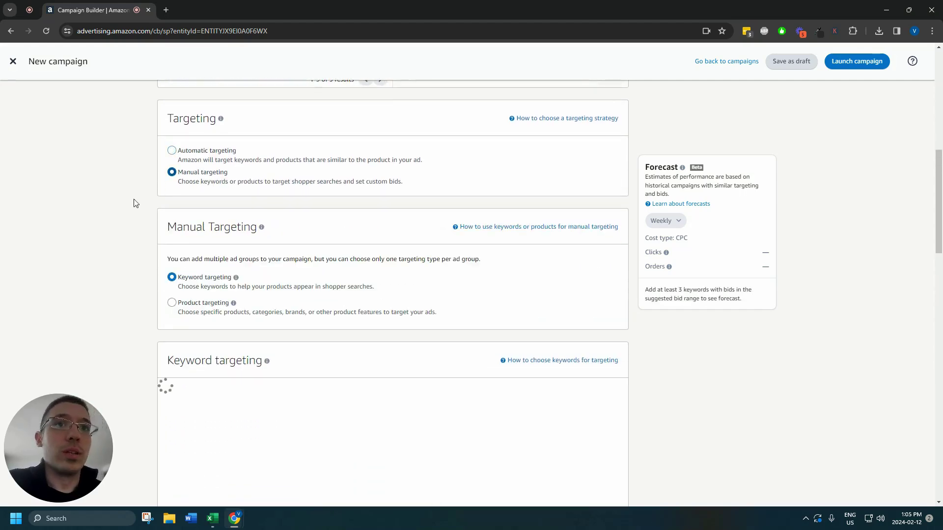
{"action": "scroll", "coordinate": [79, 224], "scroll_direction": "down", "scroll_amount": 1}
{"action": "scroll", "coordinate": [69, 212], "scroll_direction": "down", "scroll_amount": 4}
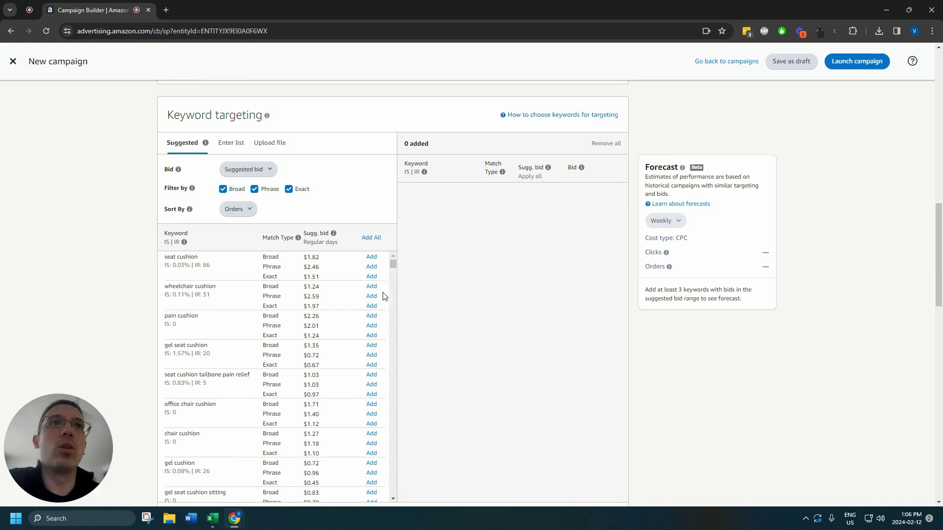
{"action": "scroll", "coordinate": [393, 282], "scroll_direction": "down", "scroll_amount": 1}
{"action": "scroll", "coordinate": [393, 265], "scroll_direction": "up", "scroll_amount": 1}
- Copy the Keyword column from the ZonGuru keyword sheet in Excel, then return to the campaign builder
{"action": "mouse_move", "coordinate": [212, 519]}
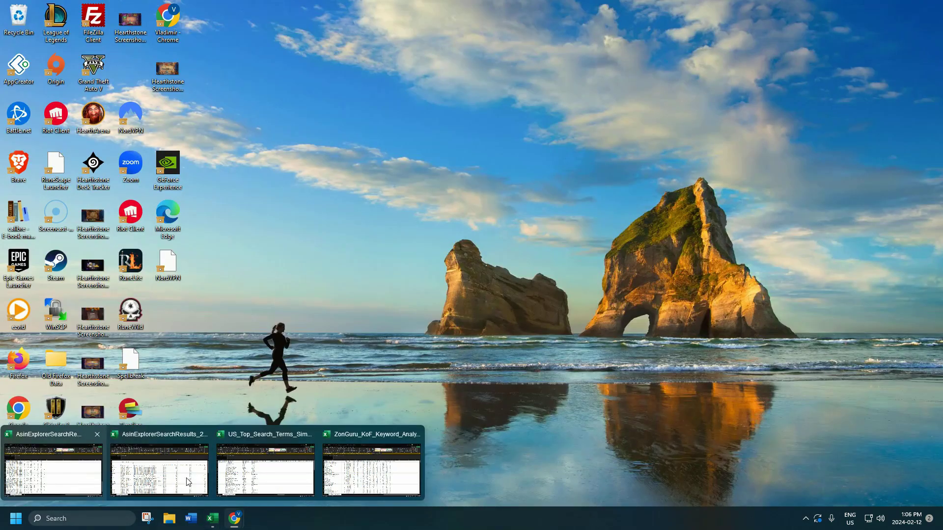
{"action": "left_click", "coordinate": [372, 471]}
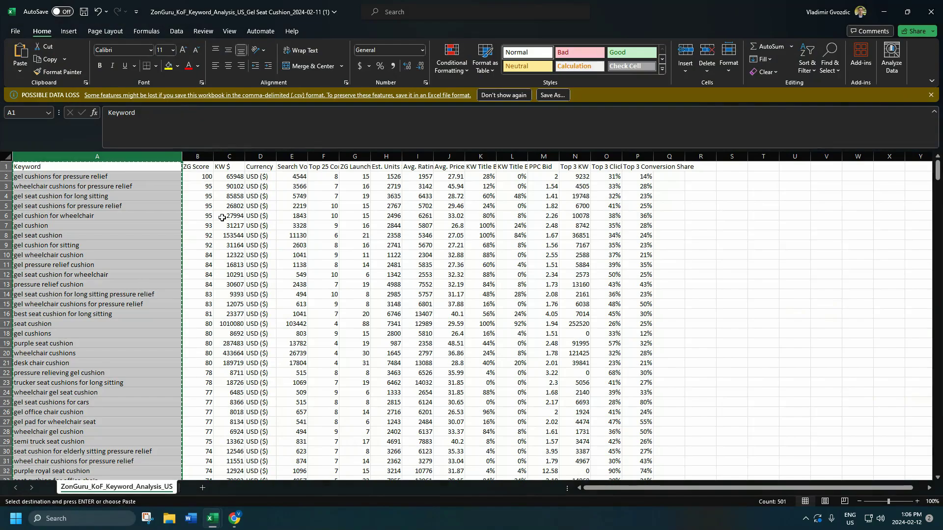
{"action": "key", "text": "alt+Tab"}
- Paste the copied keyword list into Enter list and delete the Keyword header line
{"action": "left_click", "coordinate": [355, 163]}
{"action": "left_click", "coordinate": [218, 143]}
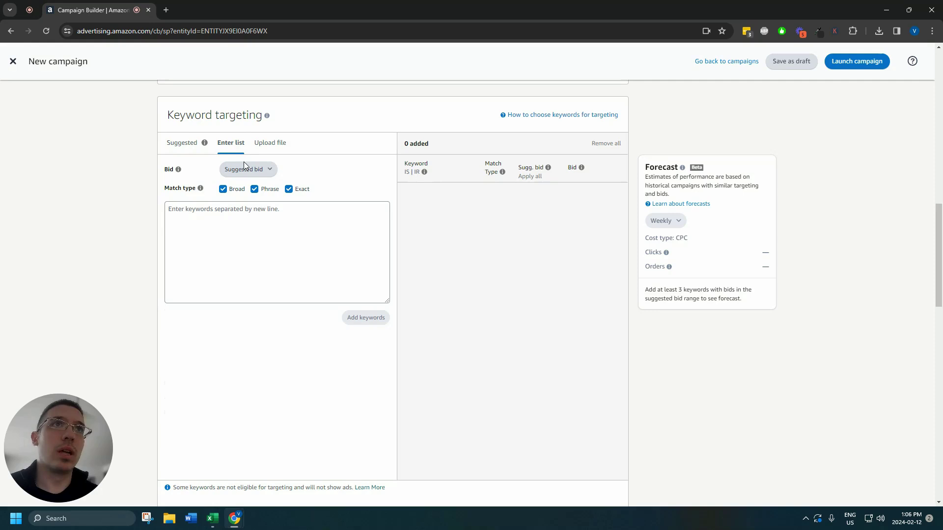
{"action": "left_click", "coordinate": [259, 230]}
{"action": "key", "text": "ctrl+v"}
{"action": "key", "text": "ctrl+Home"}
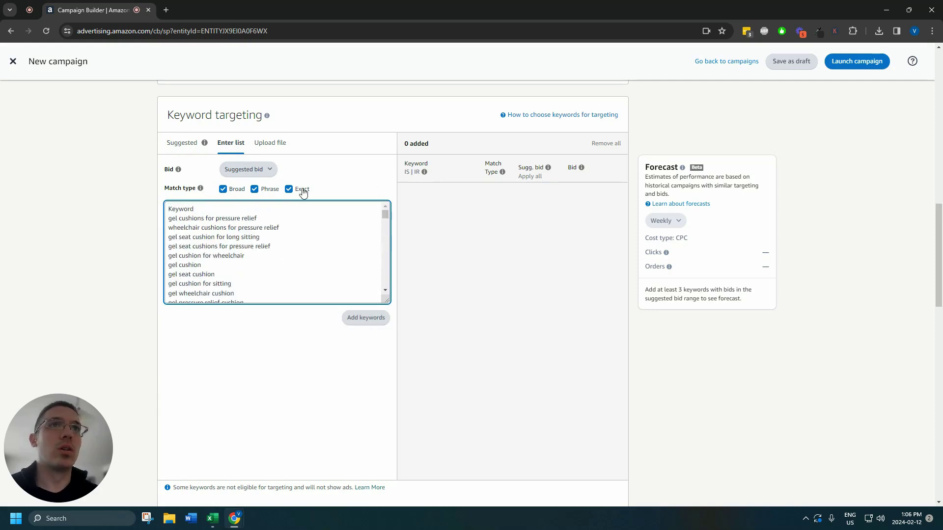
{"action": "key", "text": "shift+End"}
{"action": "key", "text": "BackSpace"}
{"action": "key", "text": "BackSpace"}
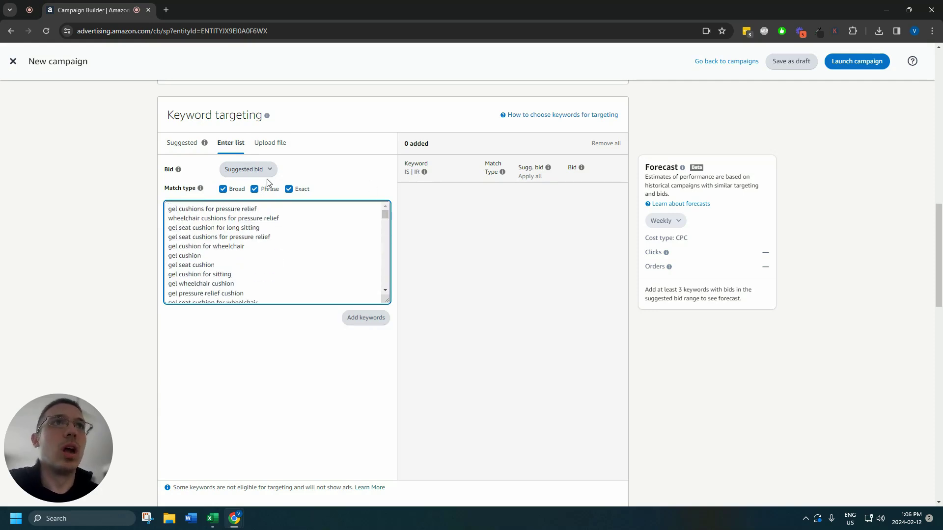
- Add the keywords as Phrase match only at a $1.95 custom bid, then strip the rejected keyword's hyphen
{"action": "left_click", "coordinate": [223, 189]}
{"action": "left_click", "coordinate": [289, 189]}
{"action": "left_click", "coordinate": [264, 170]}
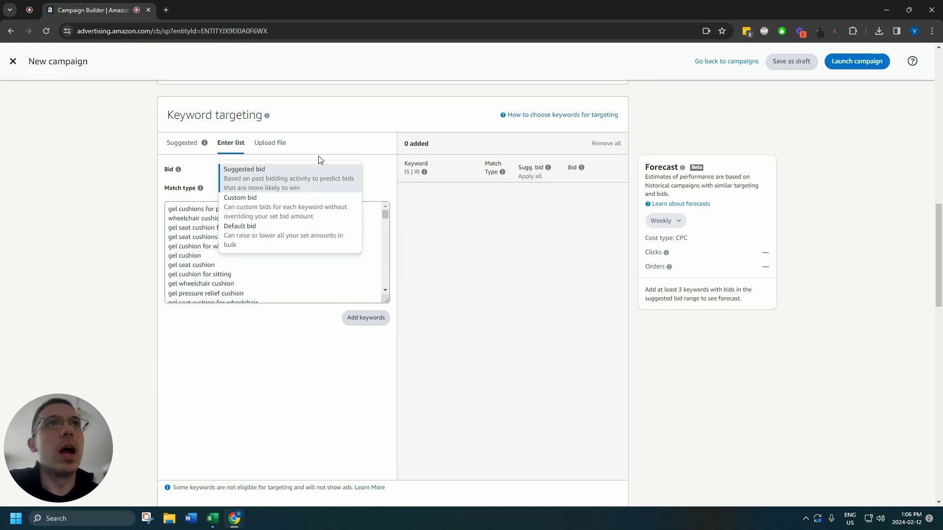
{"action": "left_click", "coordinate": [295, 210]}
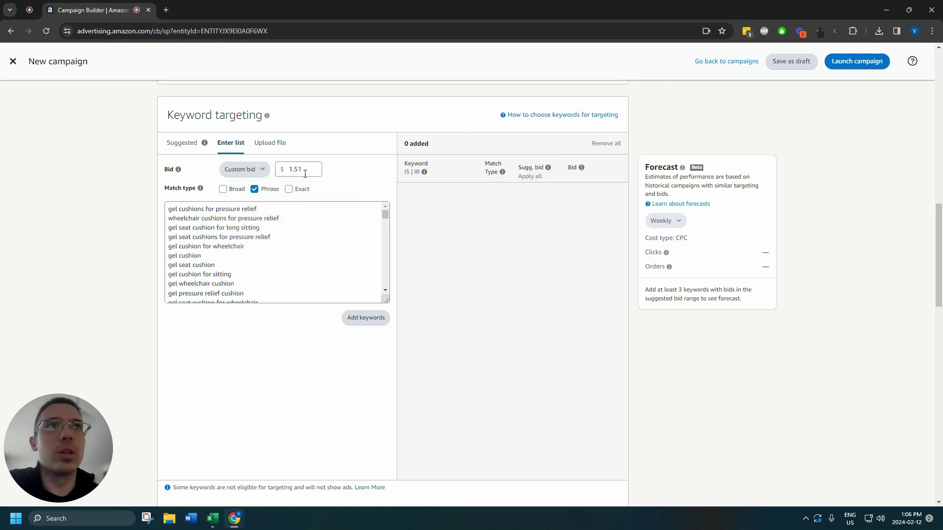
{"action": "double_click", "coordinate": [305, 169]}
{"action": "type", "text": "1"}
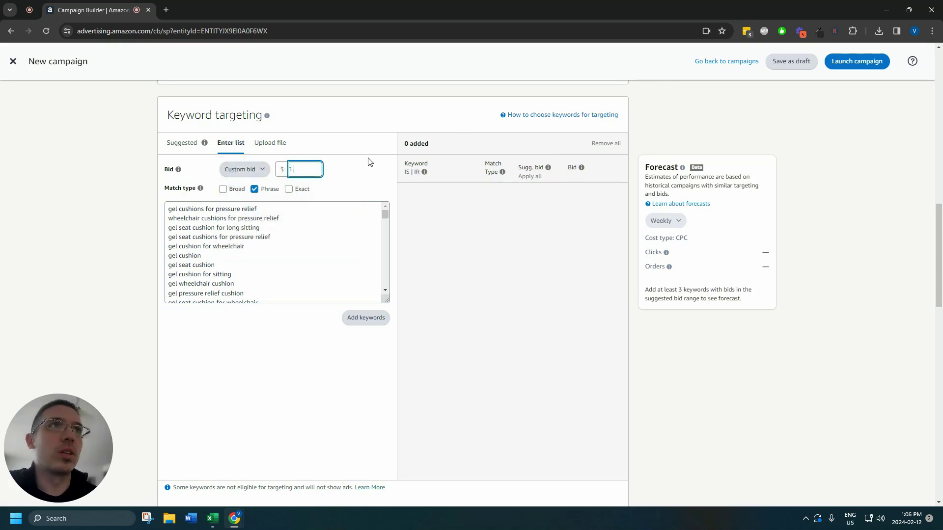
{"action": "left_click", "coordinate": [354, 322]}
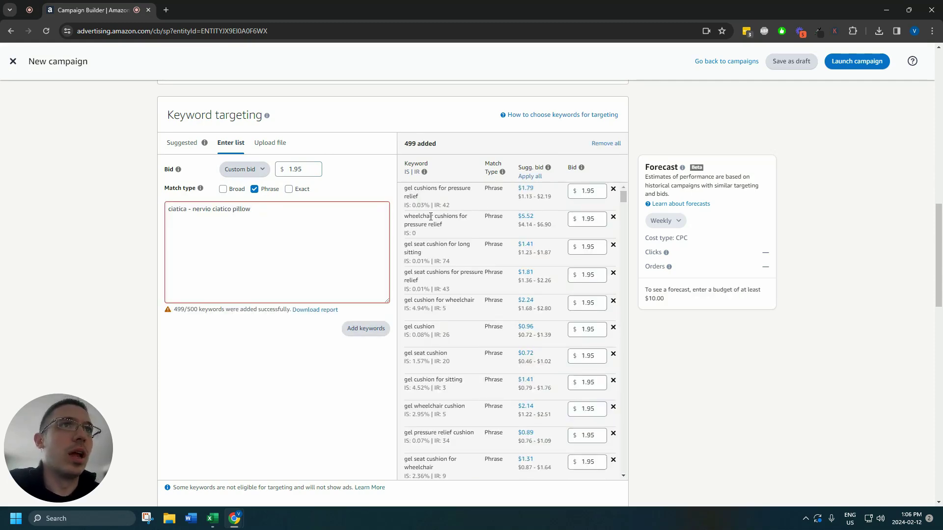
{"action": "double_click", "coordinate": [189, 211]}
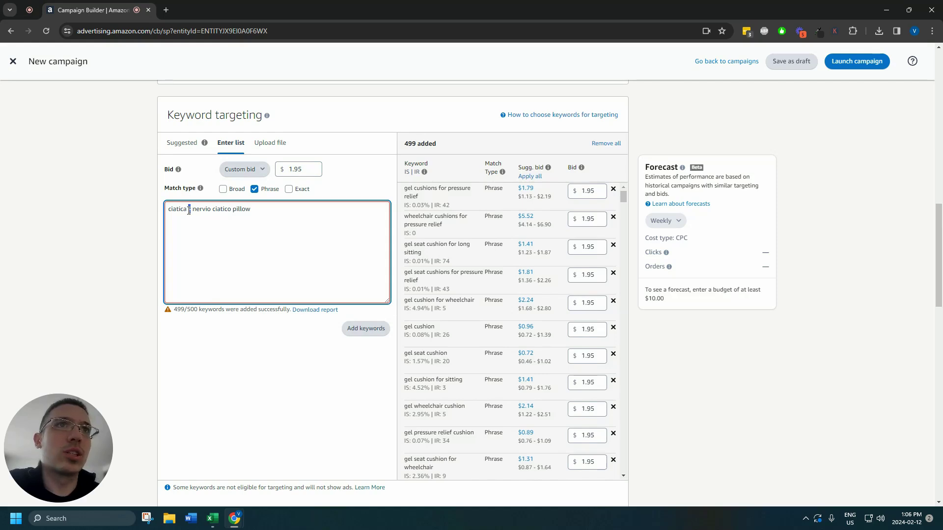
{"action": "key", "text": "BackSpace"}
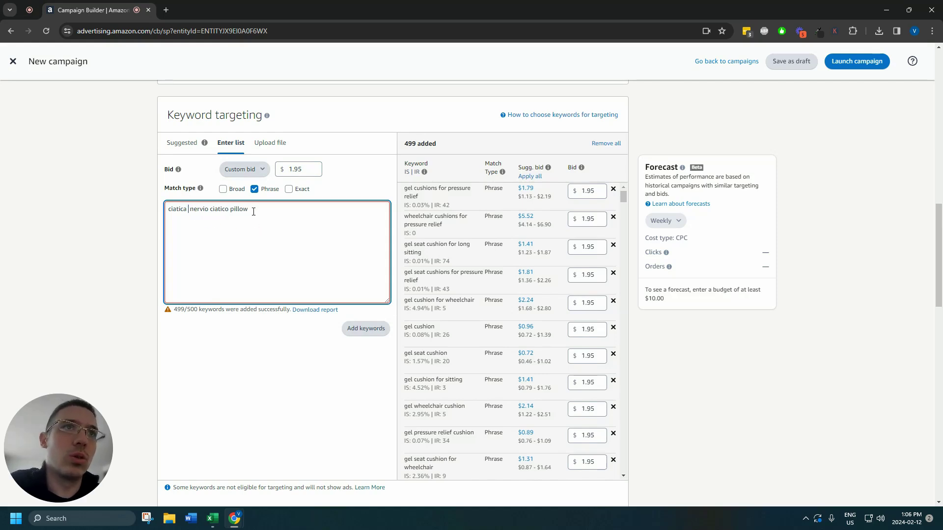
- Add the corrected keyword, bringing the Phrase list to 500 keywords at $1.95, and review their stats
{"action": "left_click", "coordinate": [366, 329]}
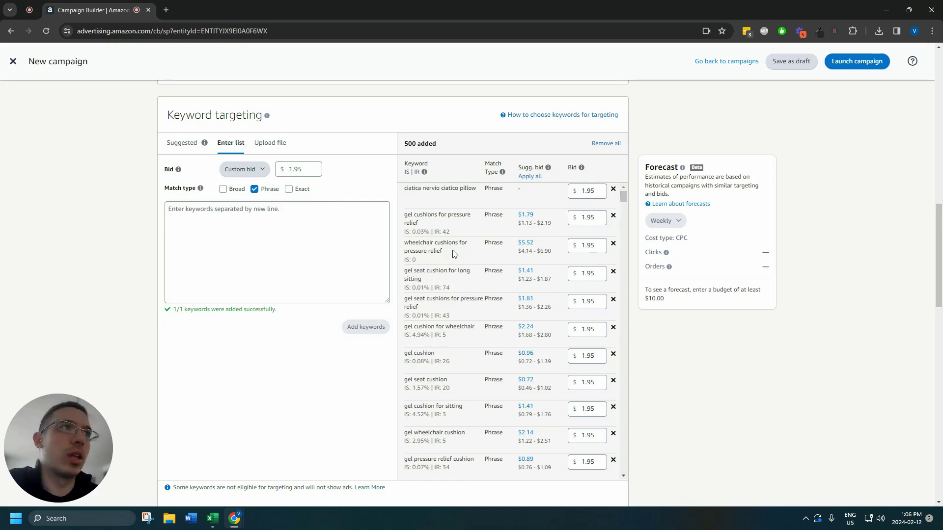
{"action": "left_click_drag", "start_coordinate": [404, 231], "coordinate": [431, 232]}
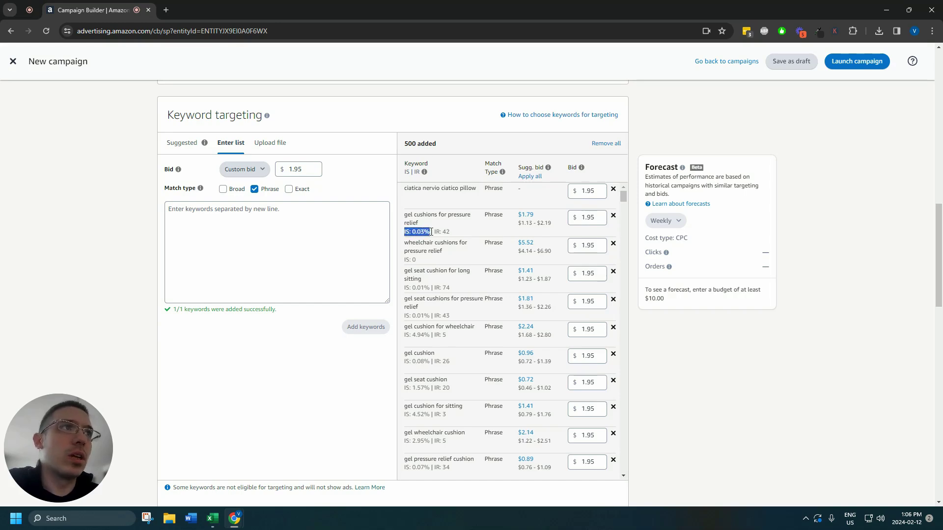
{"action": "left_click", "coordinate": [430, 232]}
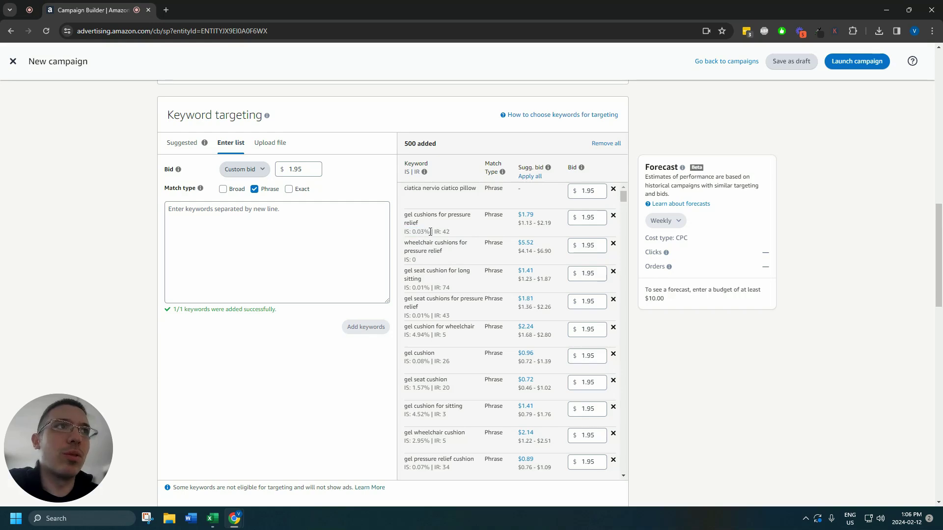
{"action": "left_click_drag", "start_coordinate": [404, 234], "coordinate": [433, 232]}
{"action": "left_click", "coordinate": [422, 228]}
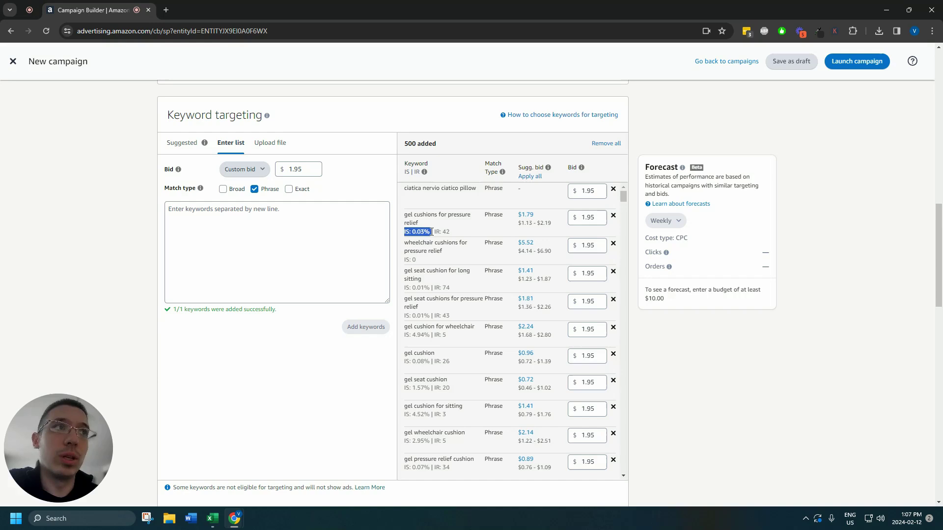
{"action": "mouse_move", "coordinate": [410, 299]}
{"action": "left_mouse_down"}
{"action": "mouse_move", "coordinate": [427, 286]}
{"action": "mouse_move", "coordinate": [410, 298]}
{"action": "left_mouse_up"}
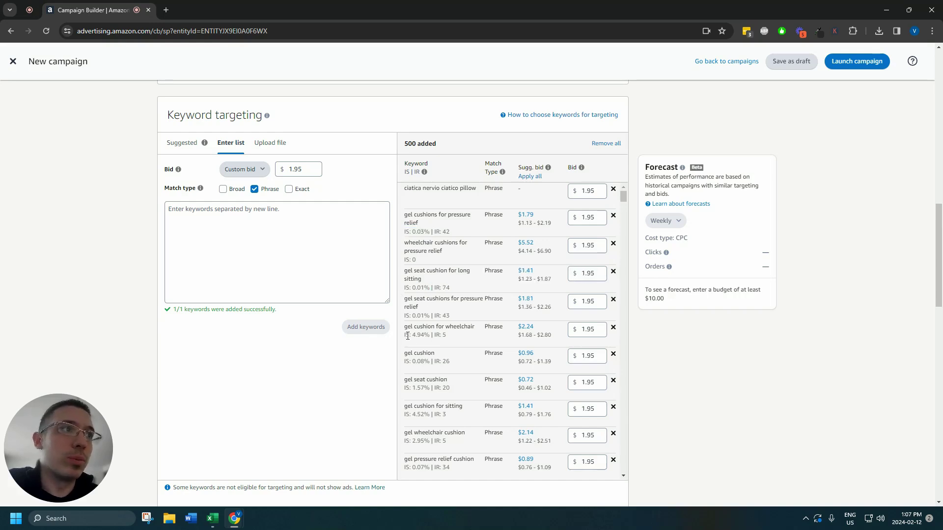
{"action": "left_click_drag", "start_coordinate": [404, 334], "coordinate": [428, 318]}
{"action": "scroll", "coordinate": [416, 344], "scroll_direction": "down", "scroll_amount": 2}
{"action": "left_click", "coordinate": [429, 318]}
{"action": "scroll", "coordinate": [439, 297], "scroll_direction": "up", "scroll_amount": 2}
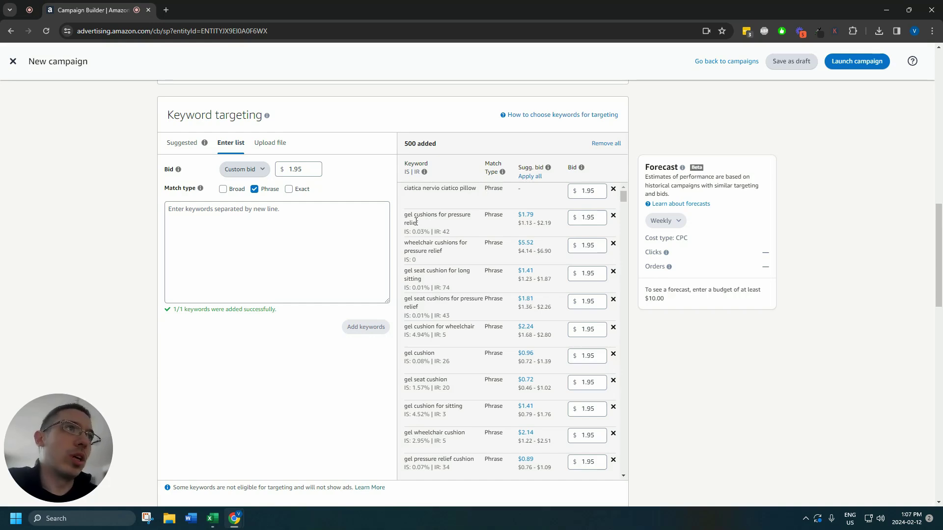
{"action": "scroll", "coordinate": [419, 246], "scroll_direction": "down", "scroll_amount": 1}
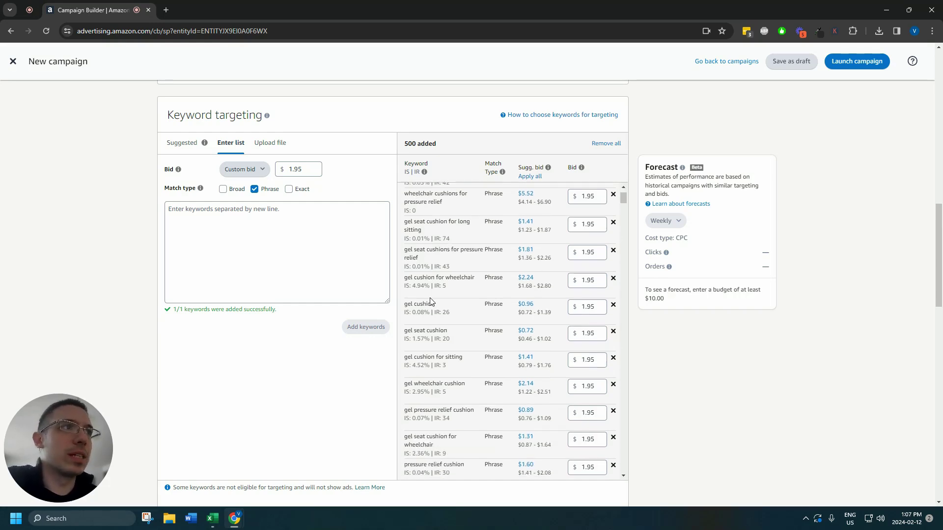
{"action": "scroll", "coordinate": [440, 314], "scroll_direction": "down", "scroll_amount": 1}
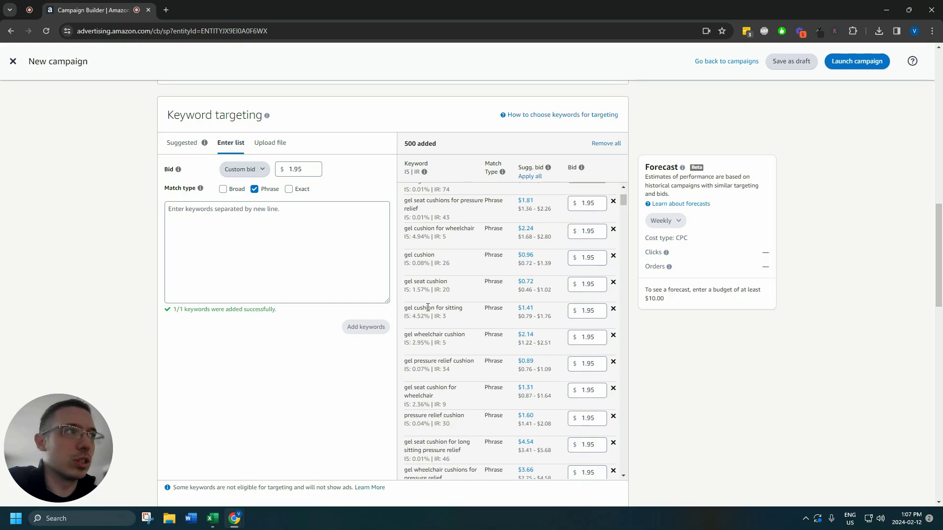
- Set gel cushion's bid to 0.76 and apply suggested bids of $1.31 and $0.89 to two gel-cushion keywords
{"action": "left_click", "coordinate": [526, 255]}
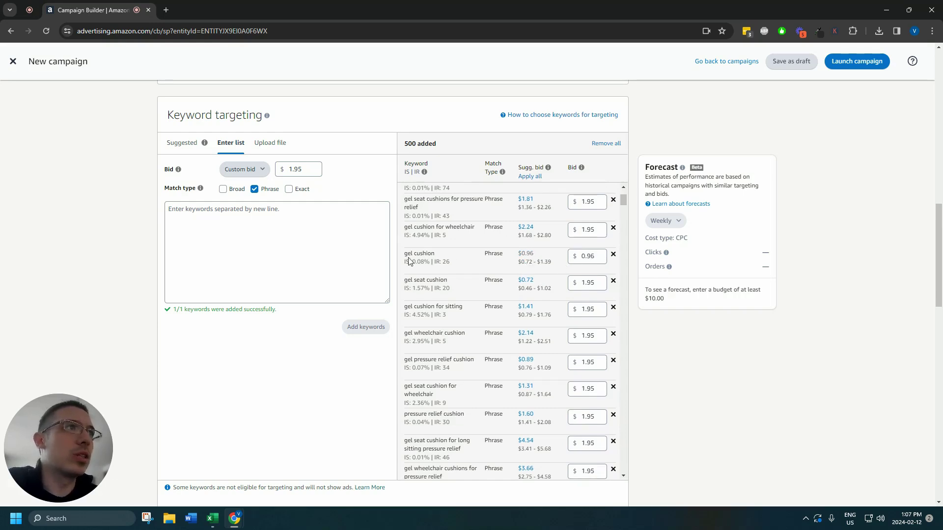
{"action": "left_click_drag", "start_coordinate": [406, 252], "coordinate": [456, 265]}
{"action": "left_click", "coordinate": [435, 254]}
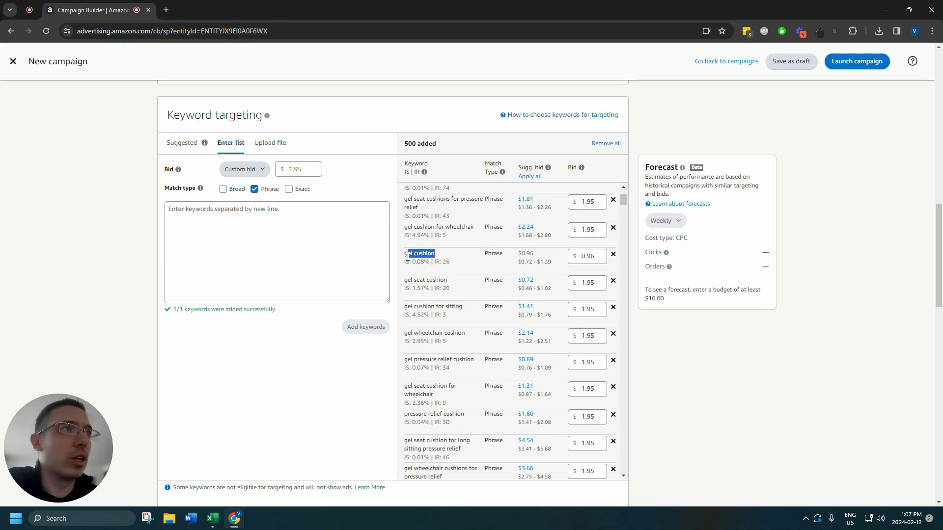
{"action": "left_click", "coordinate": [504, 265]}
{"action": "left_click", "coordinate": [586, 256]}
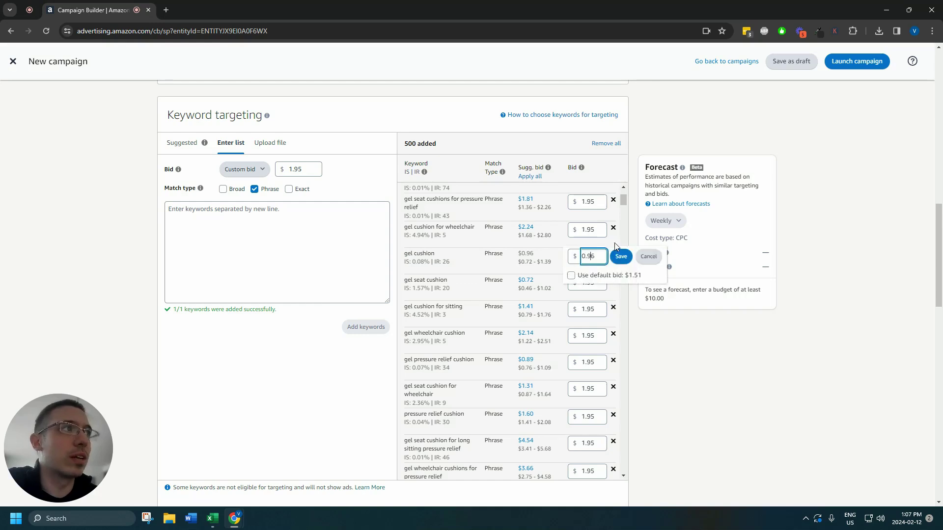
{"action": "type", "text": ".7"}
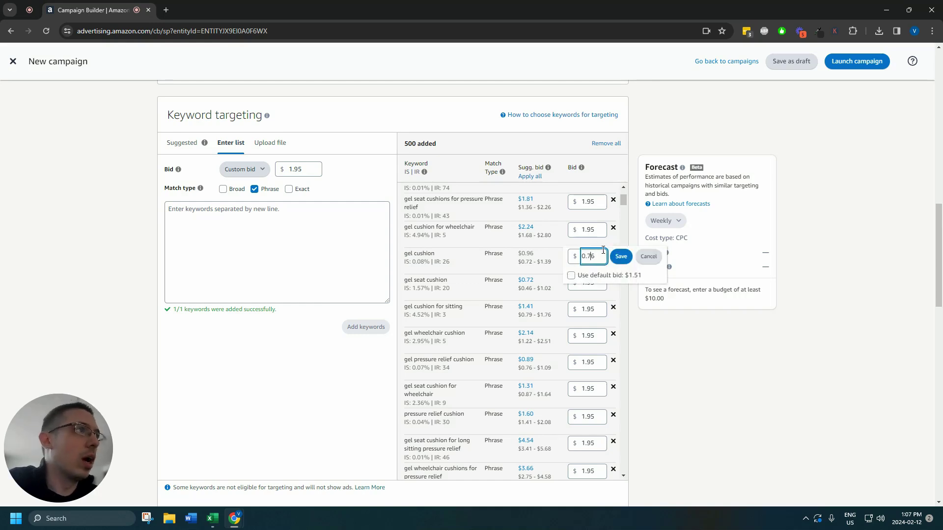
{"action": "left_click", "coordinate": [621, 256]}
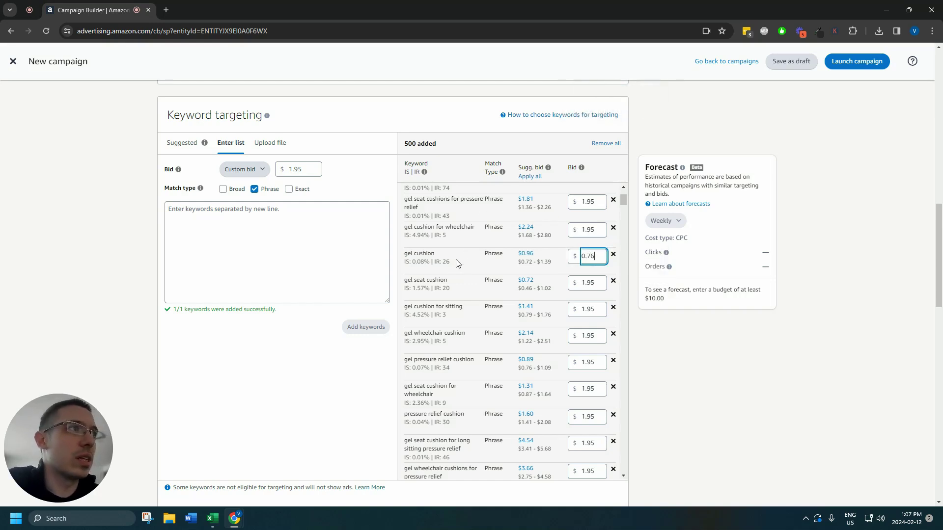
{"action": "left_click", "coordinate": [457, 264]}
{"action": "left_click_drag", "start_coordinate": [516, 265], "coordinate": [557, 267]}
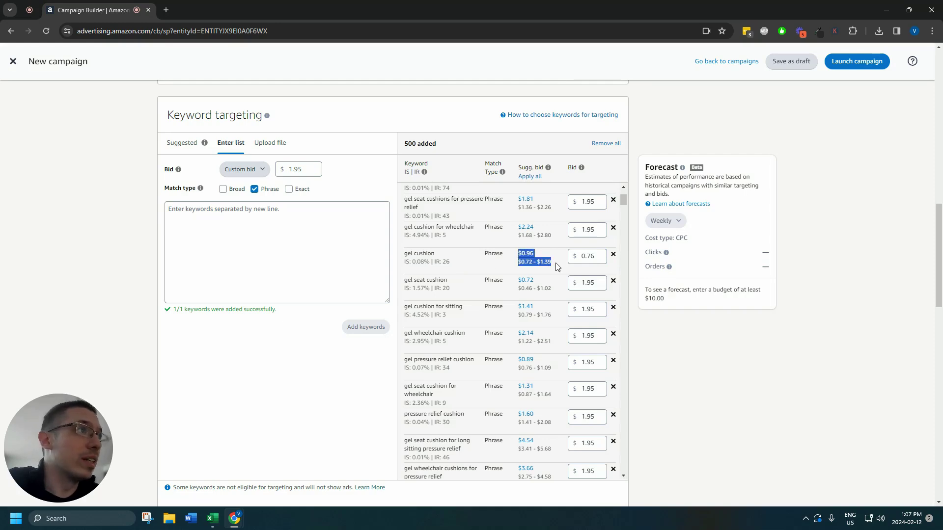
{"action": "left_click", "coordinate": [552, 263]}
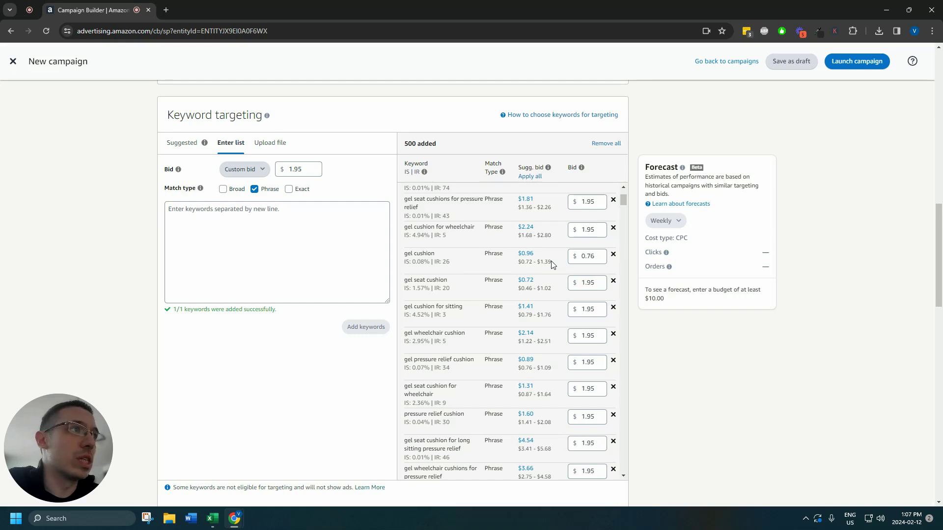
{"action": "scroll", "coordinate": [447, 275], "scroll_direction": "down", "scroll_amount": 1}
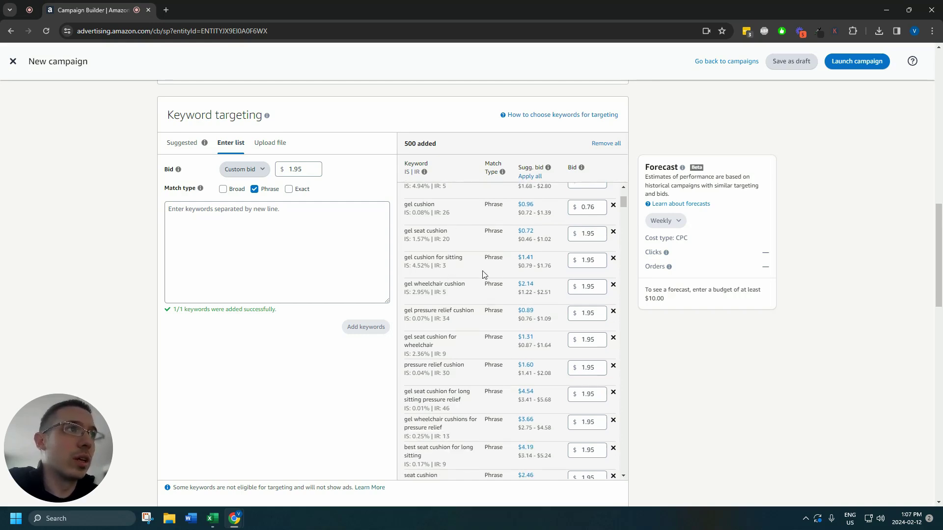
{"action": "scroll", "coordinate": [447, 294], "scroll_direction": "down", "scroll_amount": 1}
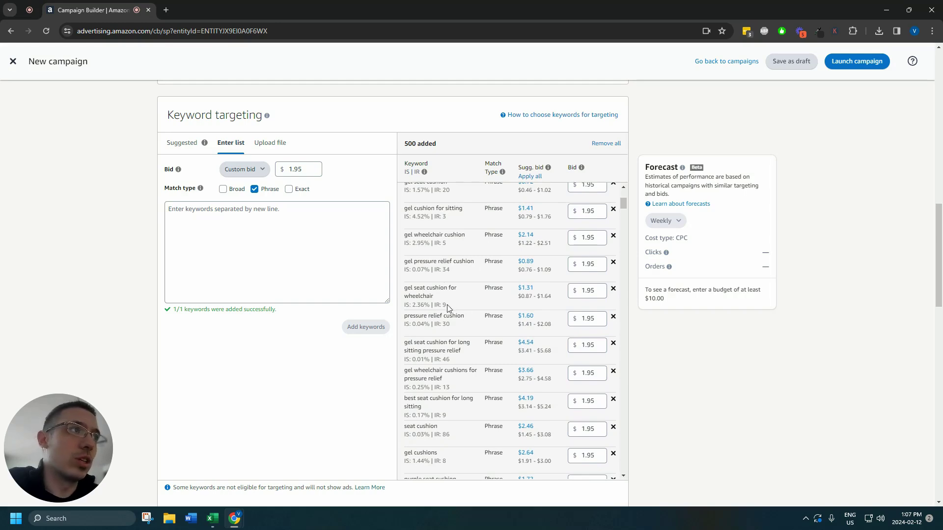
{"action": "left_click", "coordinate": [527, 289]}
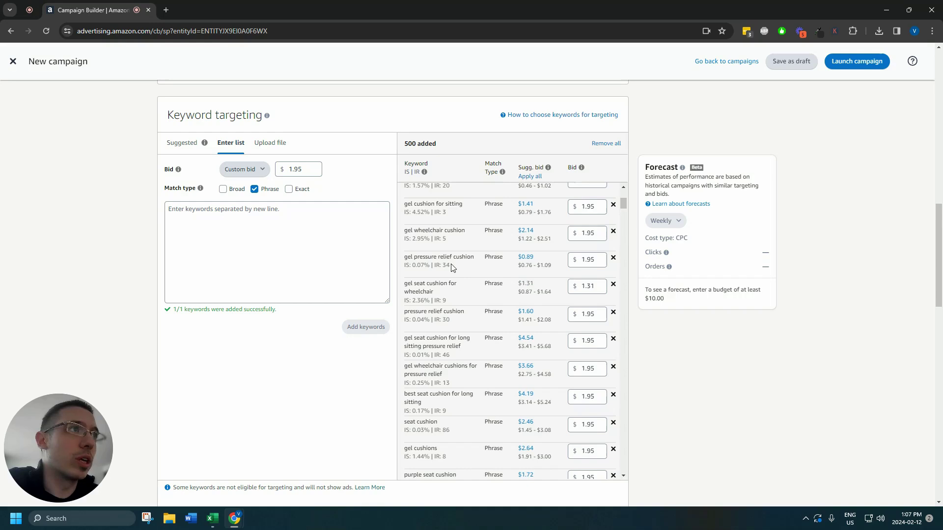
{"action": "left_click", "coordinate": [524, 257]}
- Remove the desk chair cushion, sciatica pain relief pillow and egg sitter keywords
{"action": "scroll", "coordinate": [453, 309], "scroll_direction": "down", "scroll_amount": 1}
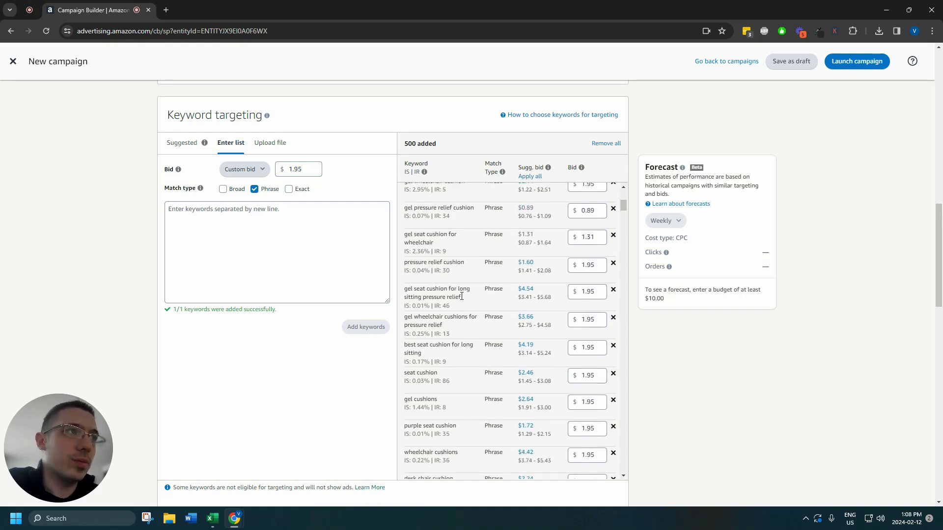
{"action": "scroll", "coordinate": [461, 296], "scroll_direction": "down", "scroll_amount": 3}
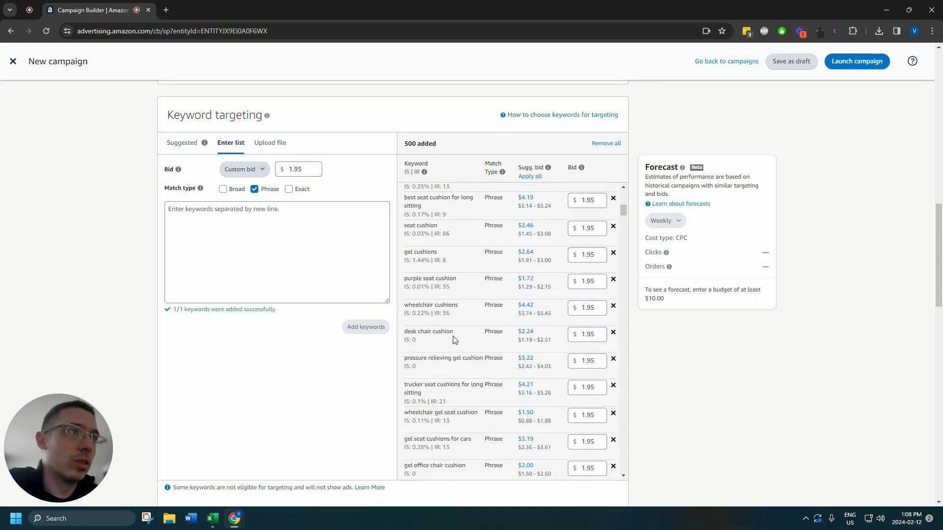
{"action": "left_click", "coordinate": [613, 334]}
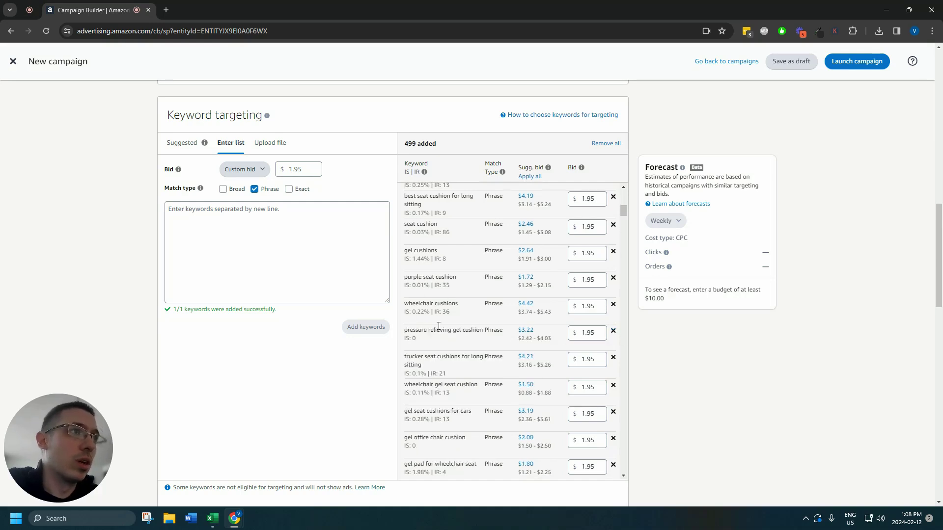
{"action": "scroll", "coordinate": [439, 326], "scroll_direction": "down", "scroll_amount": 1}
{"action": "scroll", "coordinate": [446, 294], "scroll_direction": "down", "scroll_amount": 2}
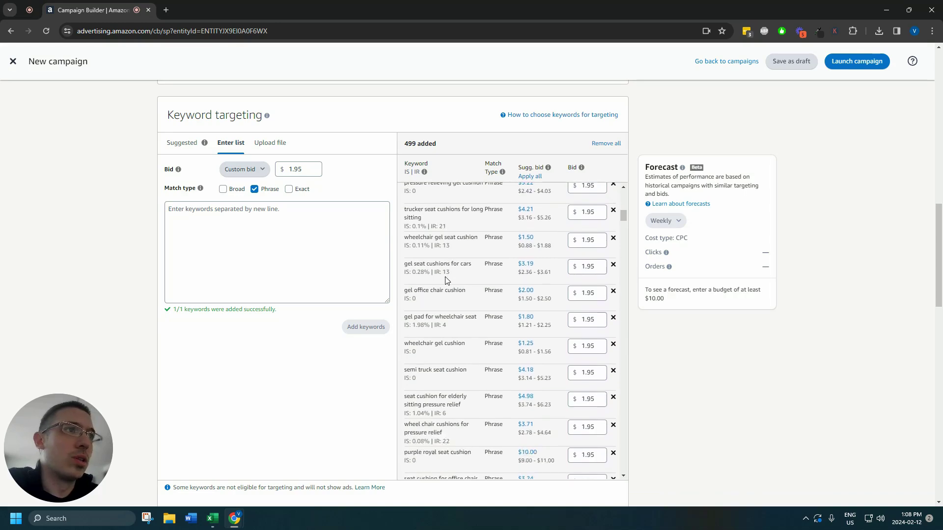
{"action": "scroll", "coordinate": [464, 279], "scroll_direction": "down", "scroll_amount": 1}
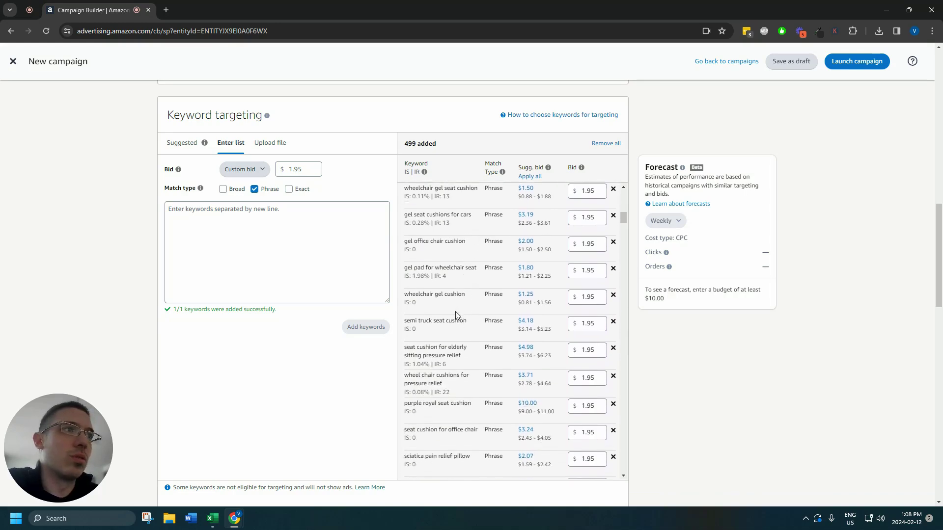
{"action": "scroll", "coordinate": [459, 280], "scroll_direction": "down", "scroll_amount": 2}
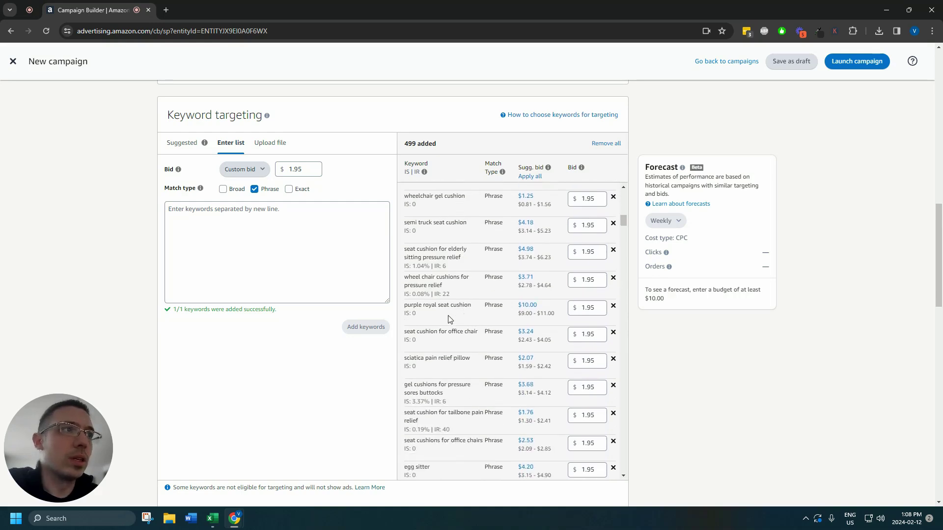
{"action": "scroll", "coordinate": [452, 313], "scroll_direction": "down", "scroll_amount": 2}
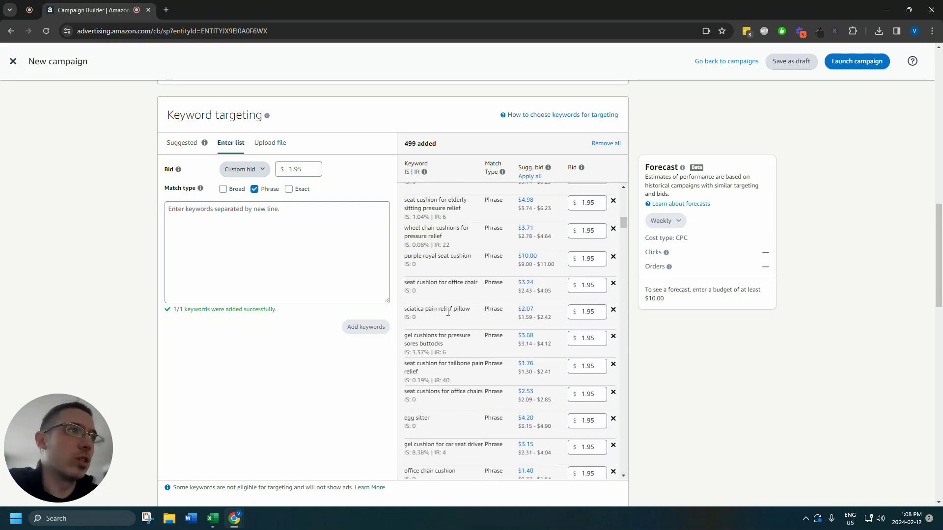
{"action": "left_click", "coordinate": [613, 310]}
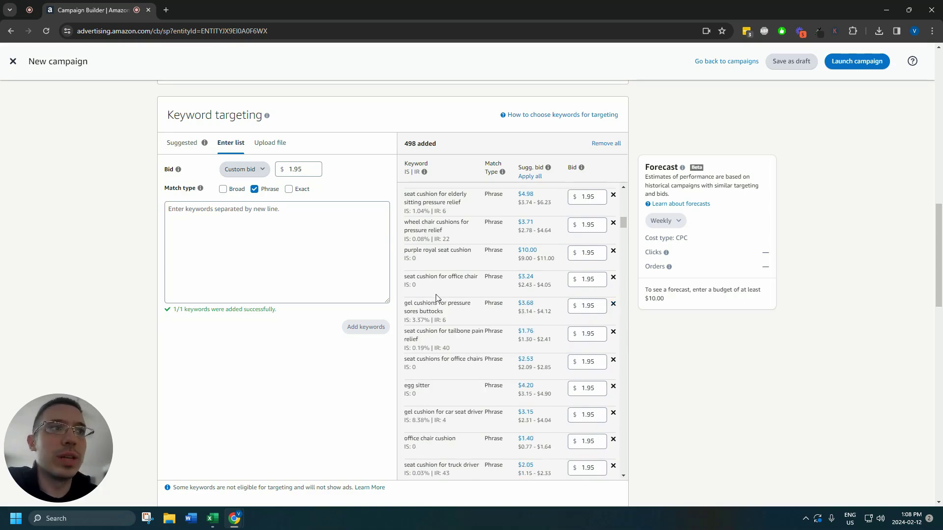
{"action": "scroll", "coordinate": [443, 305], "scroll_direction": "down", "scroll_amount": 2}
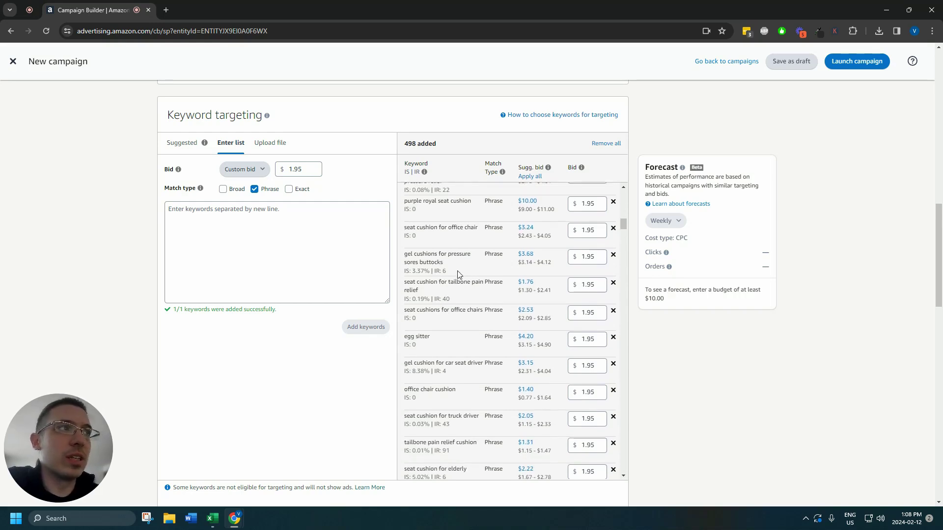
{"action": "scroll", "coordinate": [457, 275], "scroll_direction": "down", "scroll_amount": 2}
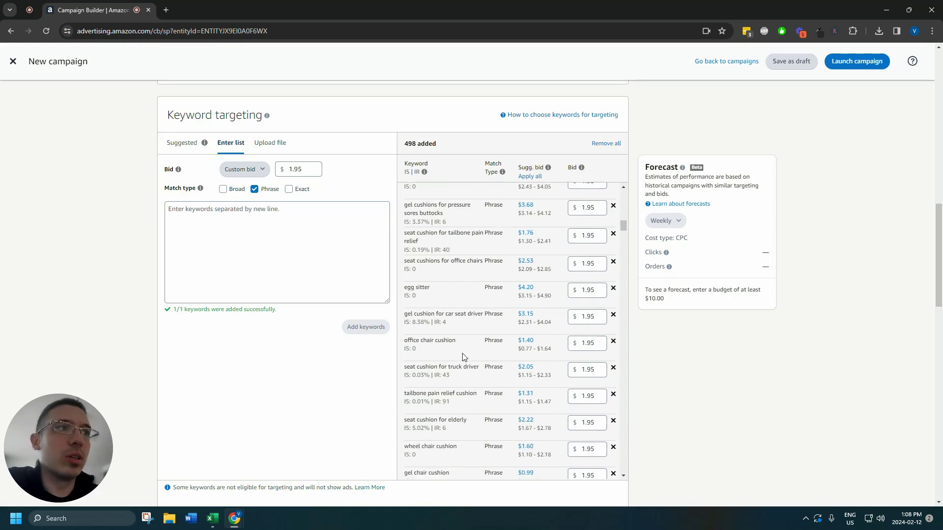
{"action": "left_click", "coordinate": [613, 289]}
{"action": "scroll", "coordinate": [457, 320], "scroll_direction": "down", "scroll_amount": 4}
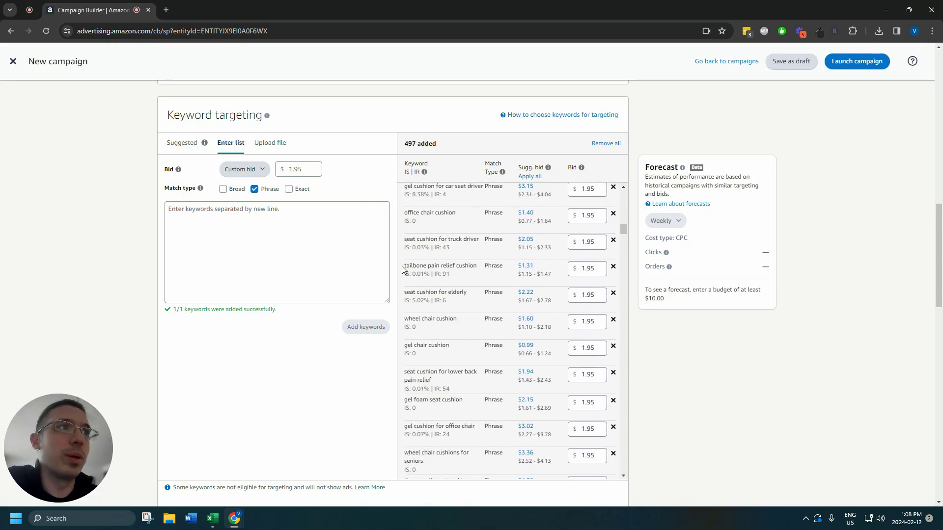
{"action": "scroll", "coordinate": [425, 335], "scroll_direction": "down", "scroll_amount": 4}
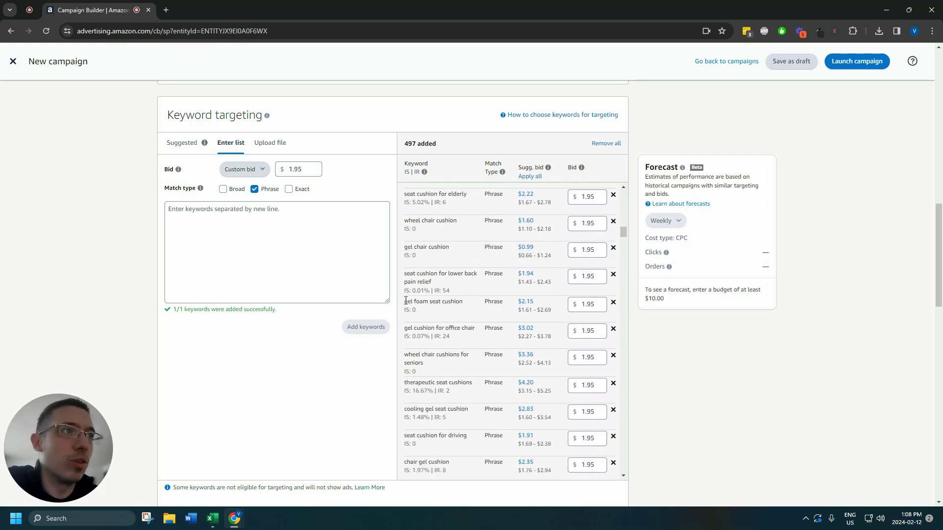
- Remove the buttocks cushion keyword from the Phrase list
{"action": "mouse_move", "coordinate": [406, 301]}
{"action": "left_mouse_down"}
{"action": "mouse_move", "coordinate": [445, 315]}
{"action": "mouse_move", "coordinate": [413, 291]}
{"action": "mouse_move", "coordinate": [410, 299]}
{"action": "left_mouse_up"}
{"action": "left_click", "coordinate": [449, 301]}
{"action": "left_click", "coordinate": [413, 301]}
{"action": "scroll", "coordinate": [420, 310], "scroll_direction": "down", "scroll_amount": 1}
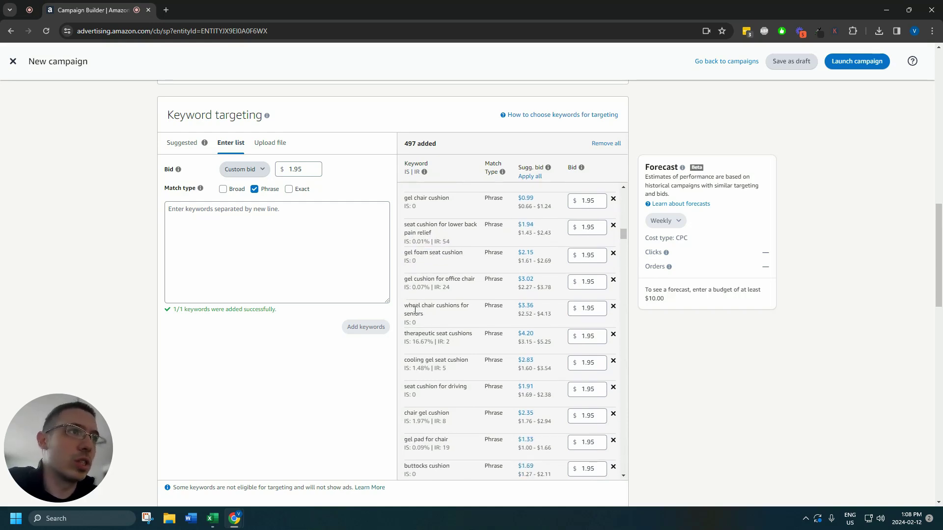
{"action": "scroll", "coordinate": [418, 310], "scroll_direction": "down", "scroll_amount": 1}
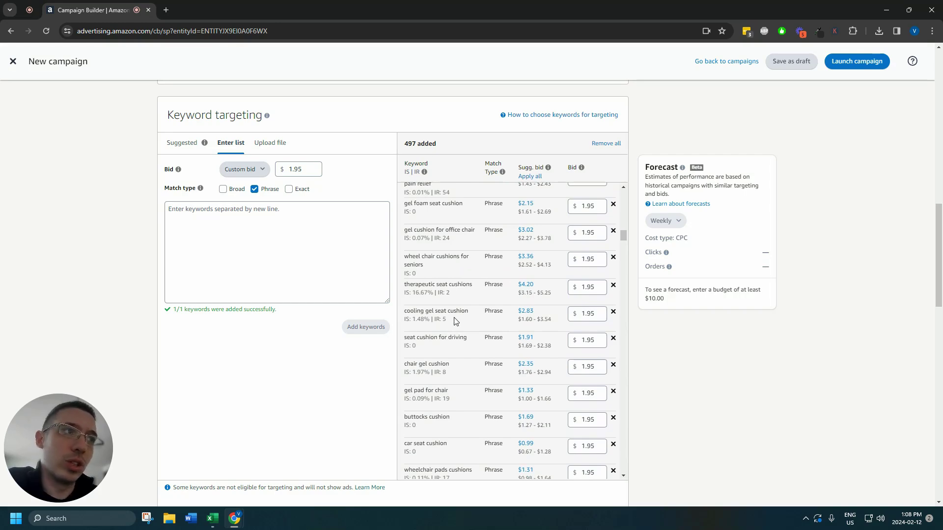
{"action": "scroll", "coordinate": [443, 315], "scroll_direction": "down", "scroll_amount": 1}
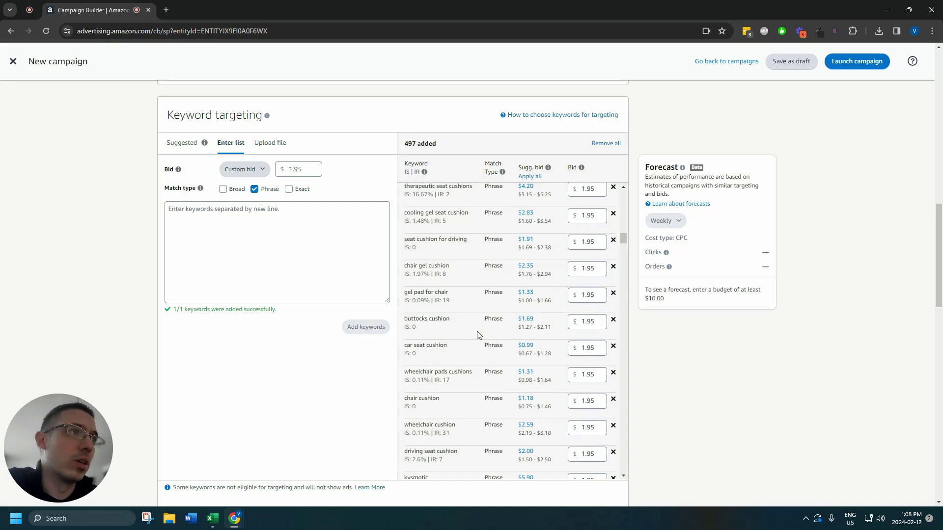
{"action": "left_click", "coordinate": [613, 320]}
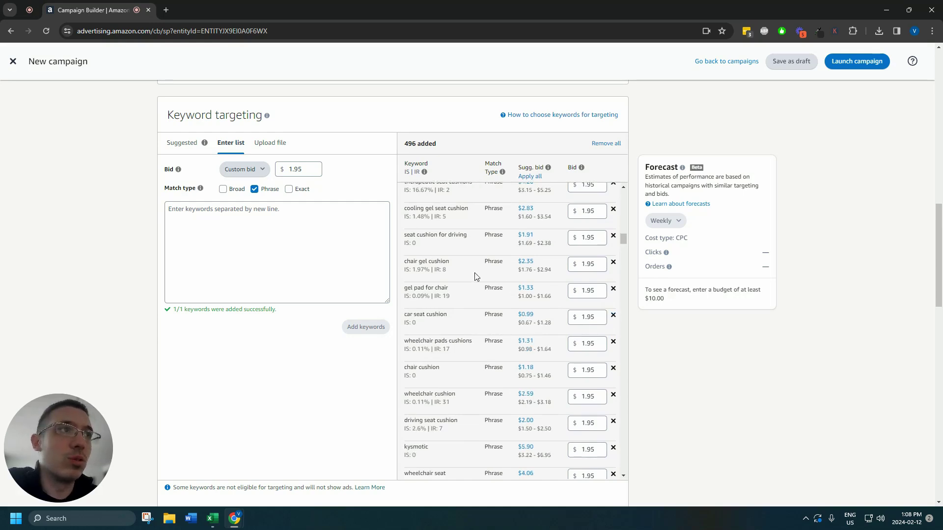
{"action": "scroll", "coordinate": [473, 275], "scroll_direction": "down", "scroll_amount": 1}
{"action": "scroll", "coordinate": [475, 324], "scroll_direction": "down", "scroll_amount": 1}
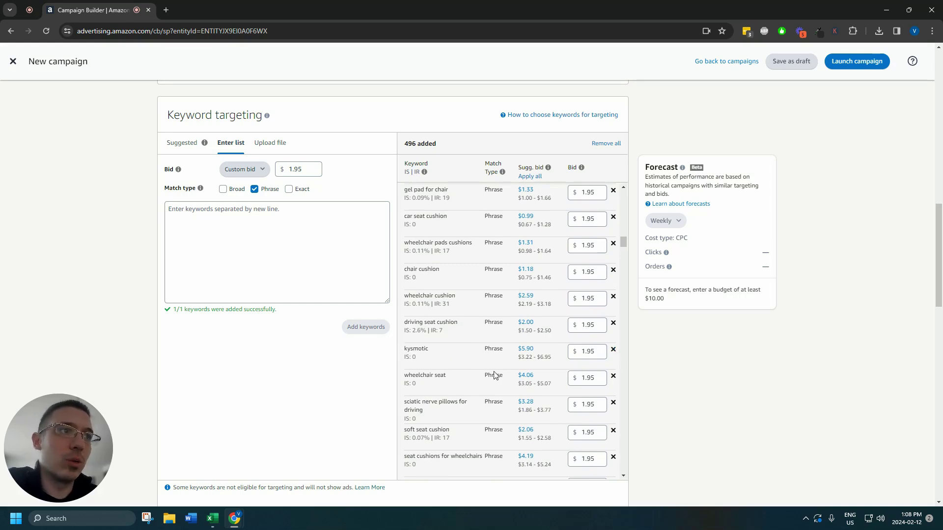
- Remove the branded kysmotic and medline equagel balance cushion keywords
{"action": "left_click", "coordinate": [613, 350]}
{"action": "scroll", "coordinate": [456, 316], "scroll_direction": "down", "scroll_amount": 3}
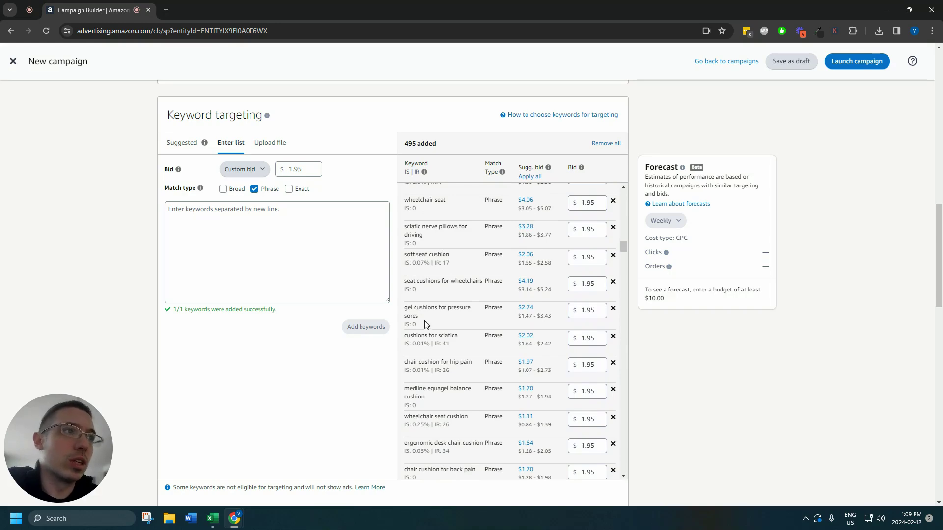
{"action": "scroll", "coordinate": [427, 324], "scroll_direction": "down", "scroll_amount": 1}
{"action": "left_click_drag", "start_coordinate": [401, 341], "coordinate": [445, 358]}
{"action": "left_click", "coordinate": [436, 340]}
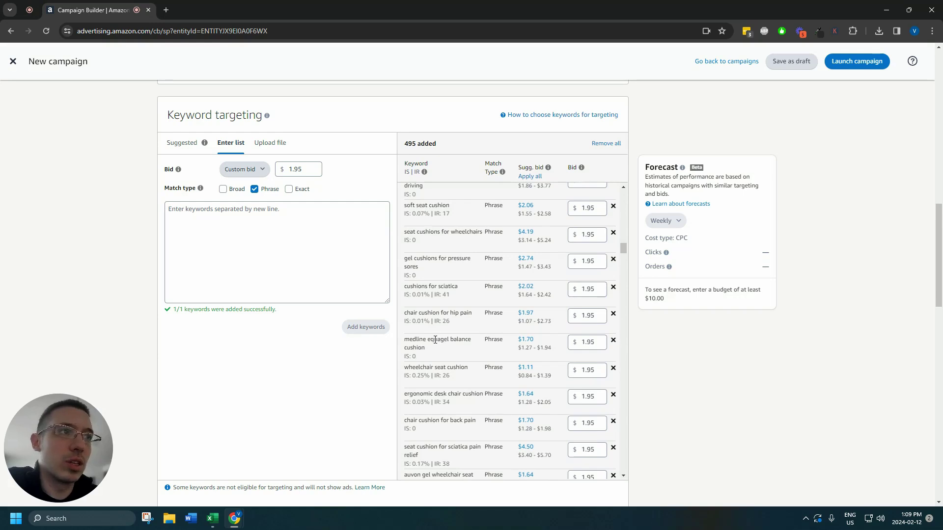
{"action": "left_click", "coordinate": [613, 340]}
{"action": "scroll", "coordinate": [417, 317], "scroll_direction": "down", "scroll_amount": 2}
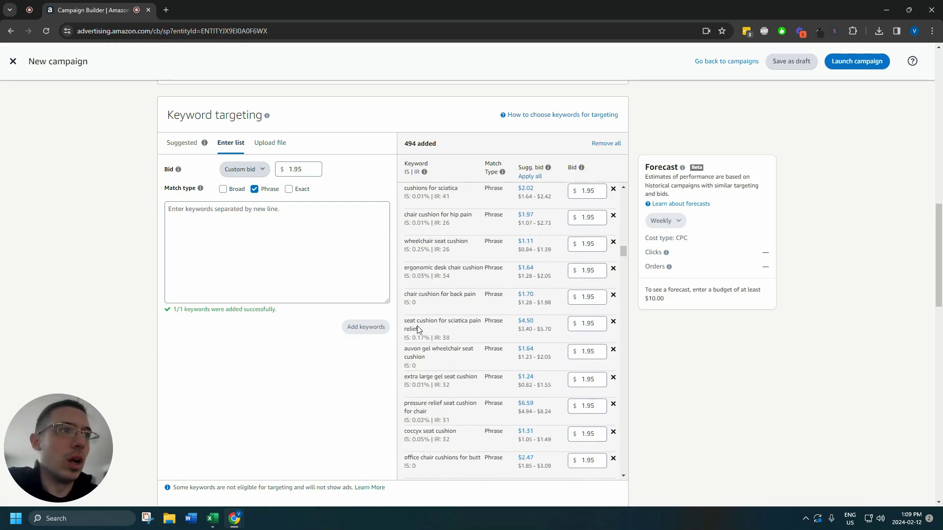
{"action": "left_click_drag", "start_coordinate": [402, 347], "coordinate": [442, 368]}
{"action": "left_click", "coordinate": [438, 346]}
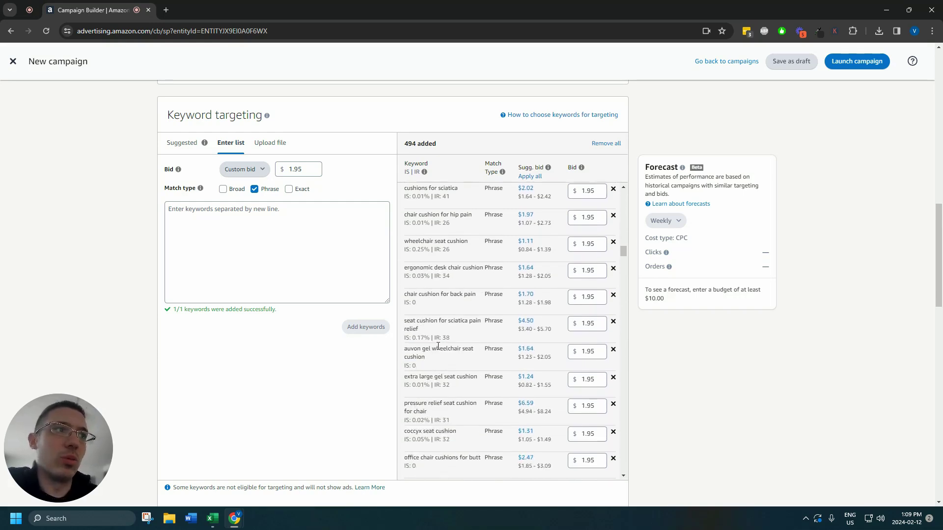
- Delete the branded keyword 'auvon gel wheelchair seat cushion' from the targeting list
{"action": "left_click", "coordinate": [613, 350]}
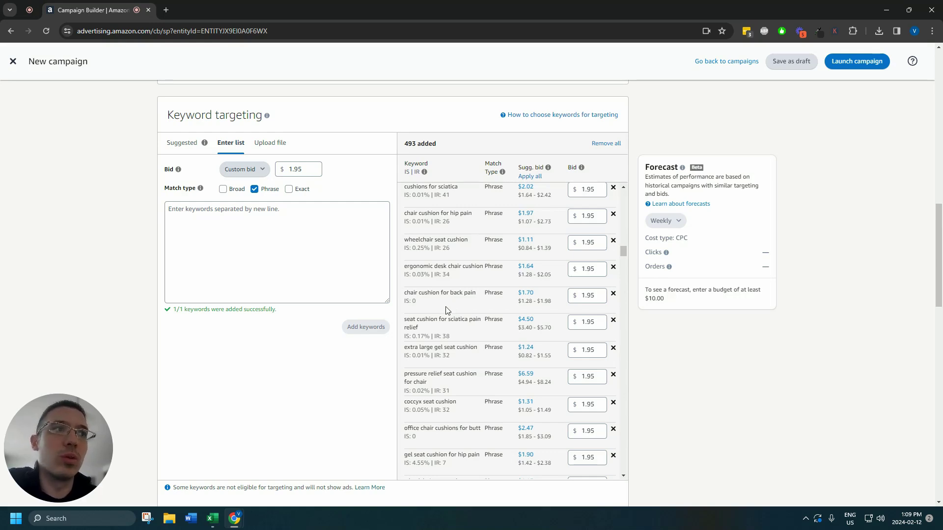
- Remove the wheelchair seat pad and gel chair pad keywords
{"action": "scroll", "coordinate": [450, 310], "scroll_direction": "down", "scroll_amount": 1}
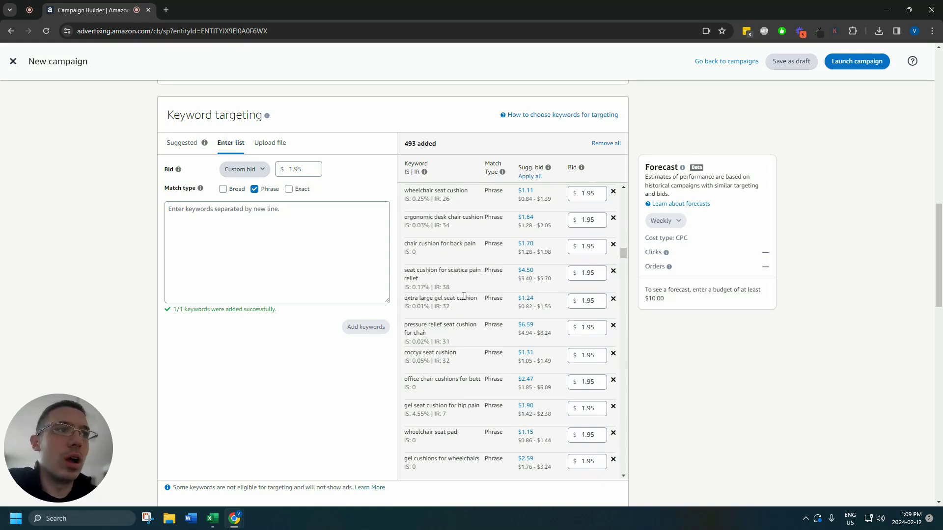
{"action": "scroll", "coordinate": [461, 317], "scroll_direction": "down", "scroll_amount": 2}
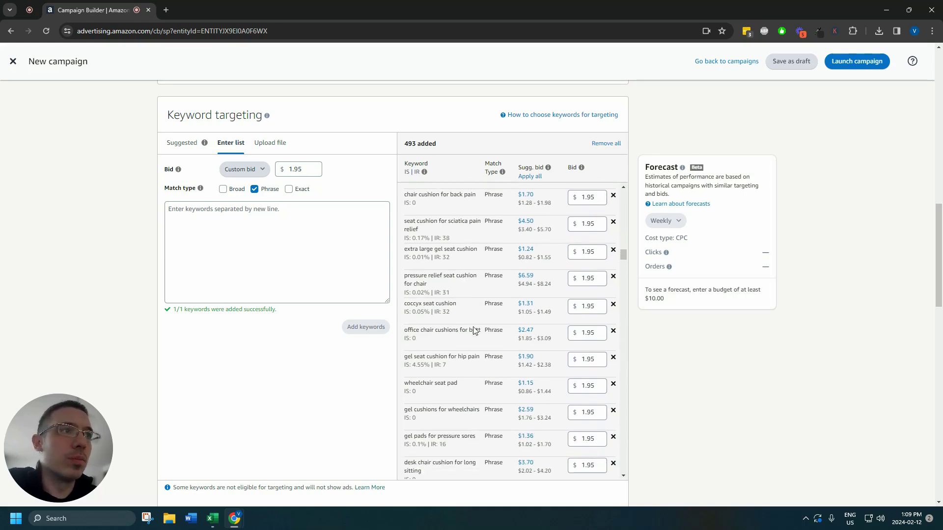
{"action": "left_click", "coordinate": [613, 335]}
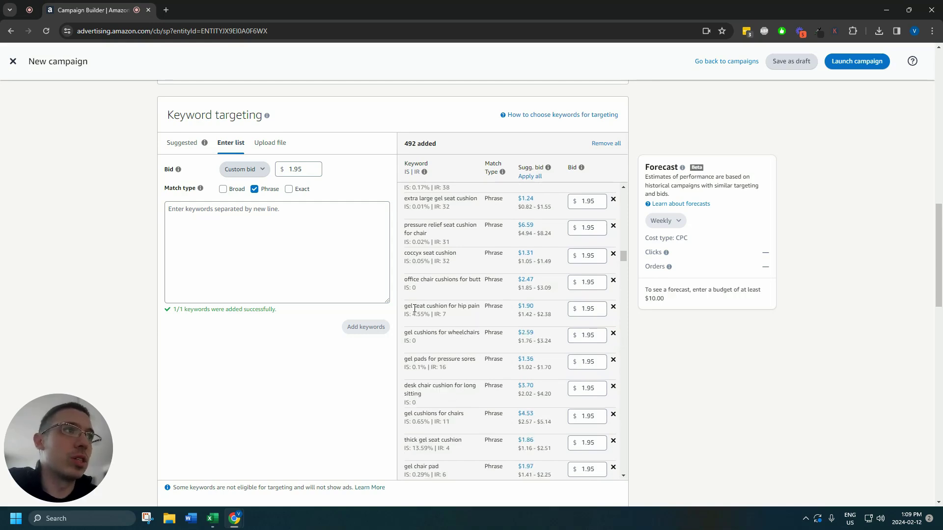
{"action": "scroll", "coordinate": [440, 285], "scroll_direction": "down", "scroll_amount": 1}
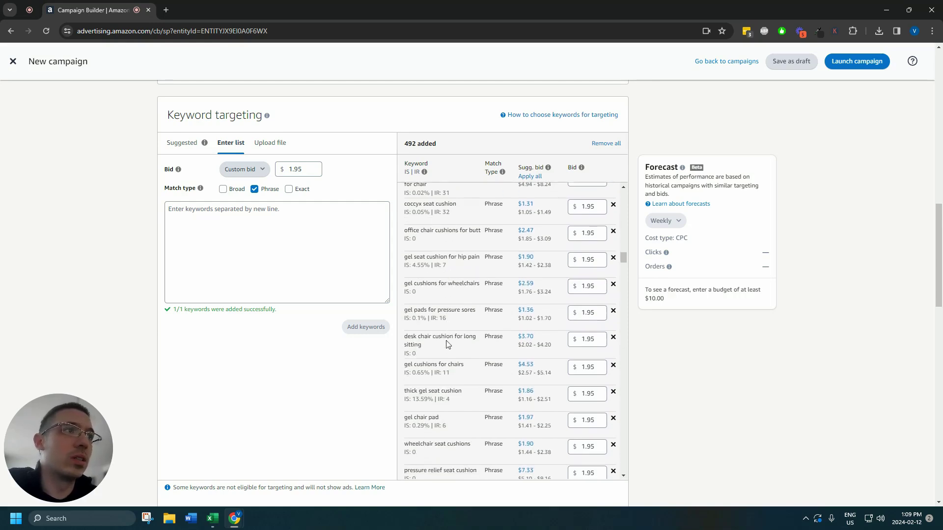
{"action": "scroll", "coordinate": [447, 344], "scroll_direction": "down", "scroll_amount": 1}
{"action": "scroll", "coordinate": [424, 328], "scroll_direction": "down", "scroll_amount": 1}
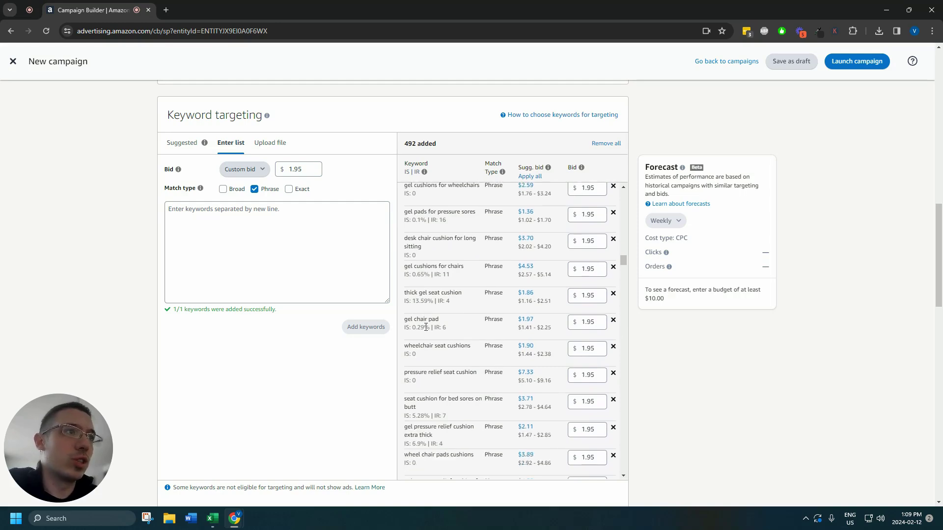
{"action": "left_click", "coordinate": [613, 321]}
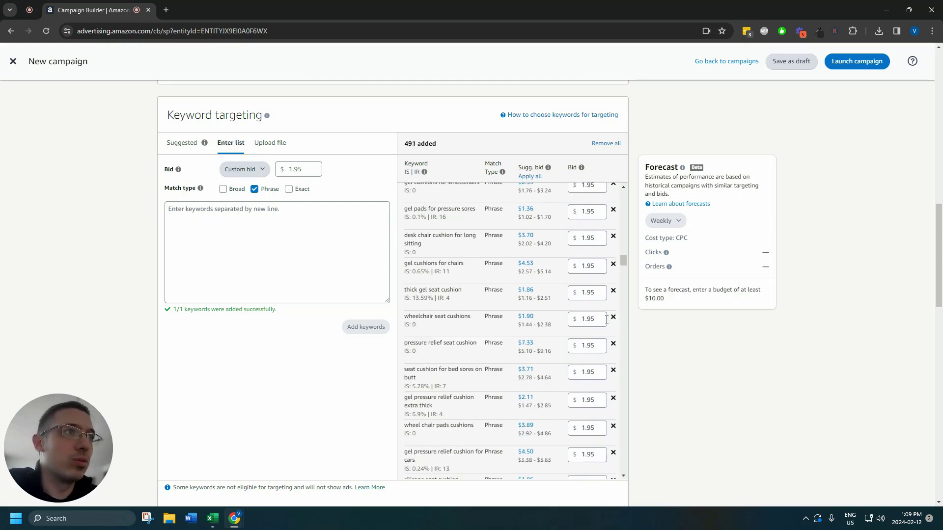
- Remove the egg sitter gel cushion and mobility aids keywords
{"action": "scroll", "coordinate": [479, 302], "scroll_direction": "down", "scroll_amount": 1}
{"action": "scroll", "coordinate": [464, 304], "scroll_direction": "down", "scroll_amount": 1}
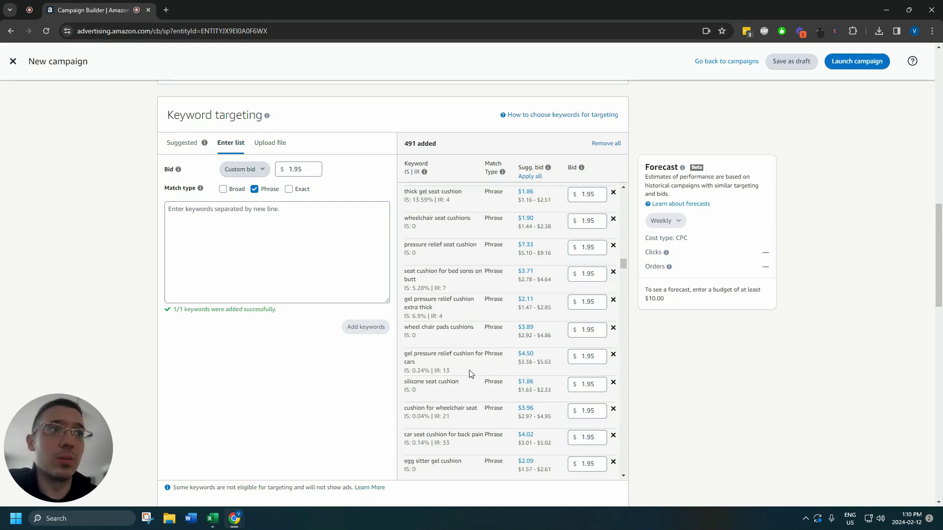
{"action": "scroll", "coordinate": [469, 363], "scroll_direction": "down", "scroll_amount": 1}
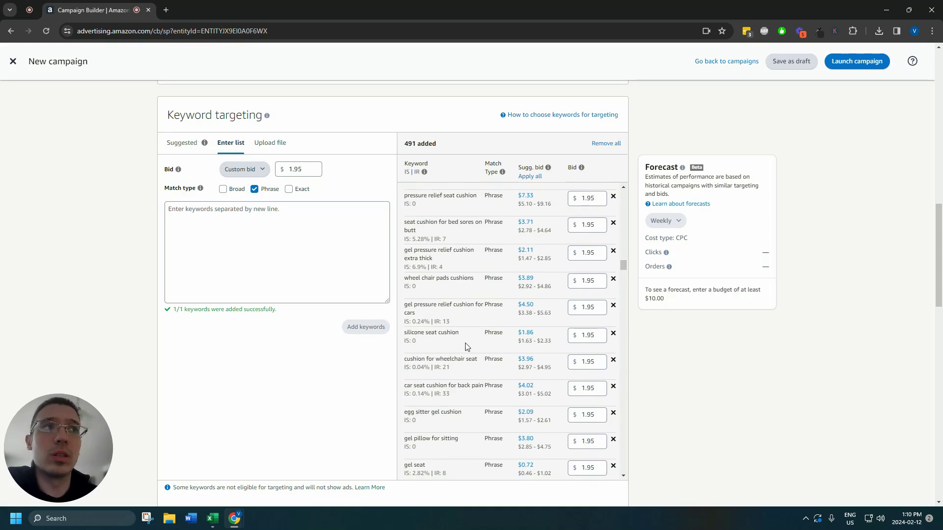
{"action": "scroll", "coordinate": [467, 347], "scroll_direction": "down", "scroll_amount": 1}
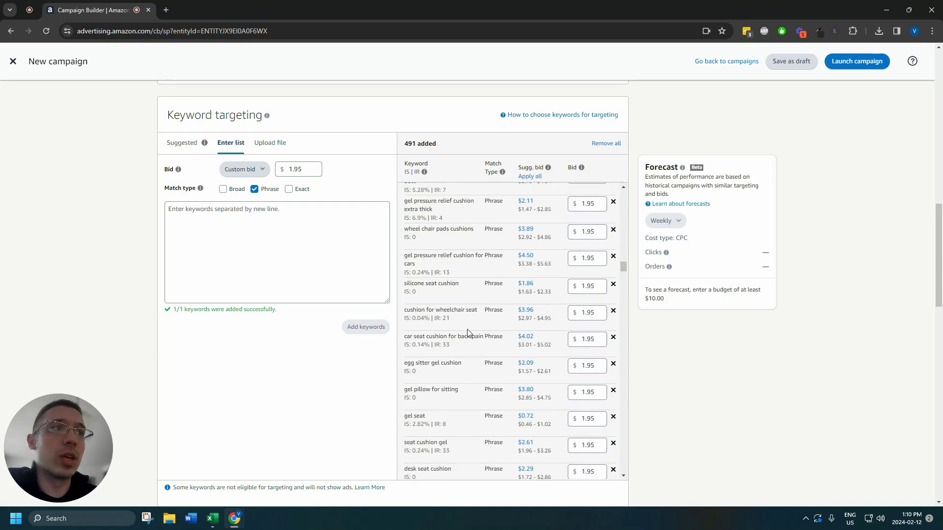
{"action": "left_click", "coordinate": [614, 366]}
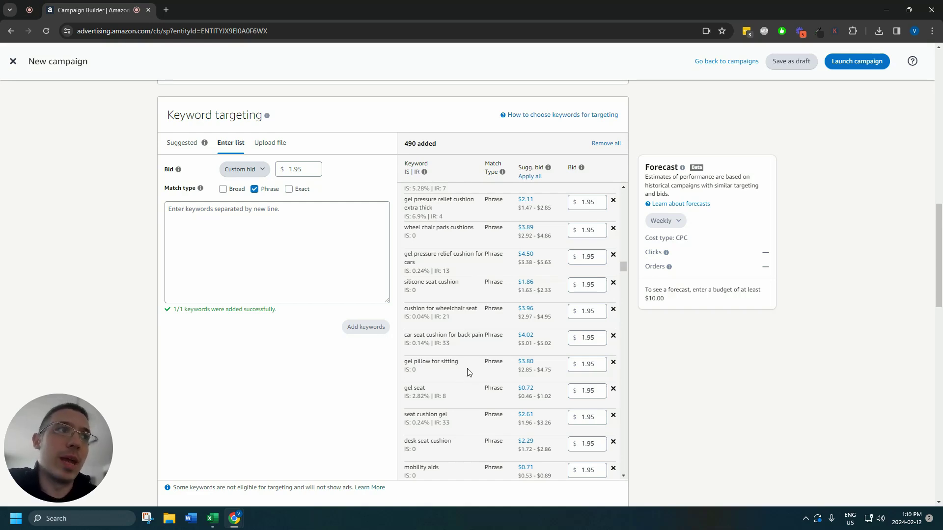
{"action": "scroll", "coordinate": [462, 319], "scroll_direction": "down", "scroll_amount": 1}
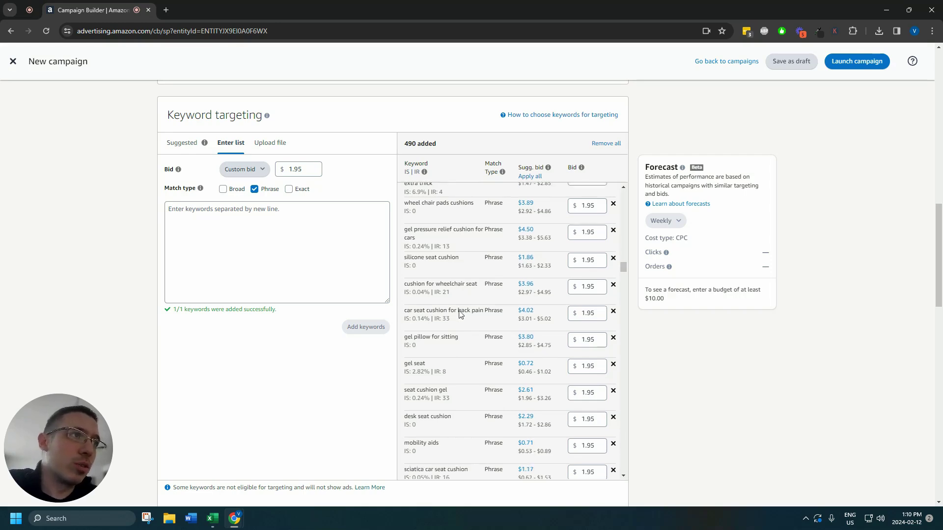
{"action": "scroll", "coordinate": [466, 293], "scroll_direction": "down", "scroll_amount": 1}
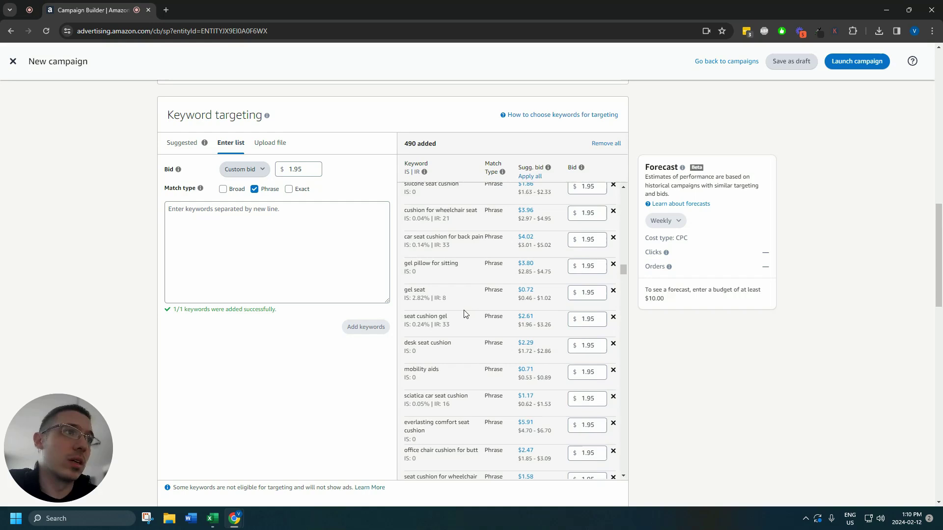
{"action": "left_click", "coordinate": [614, 371]}
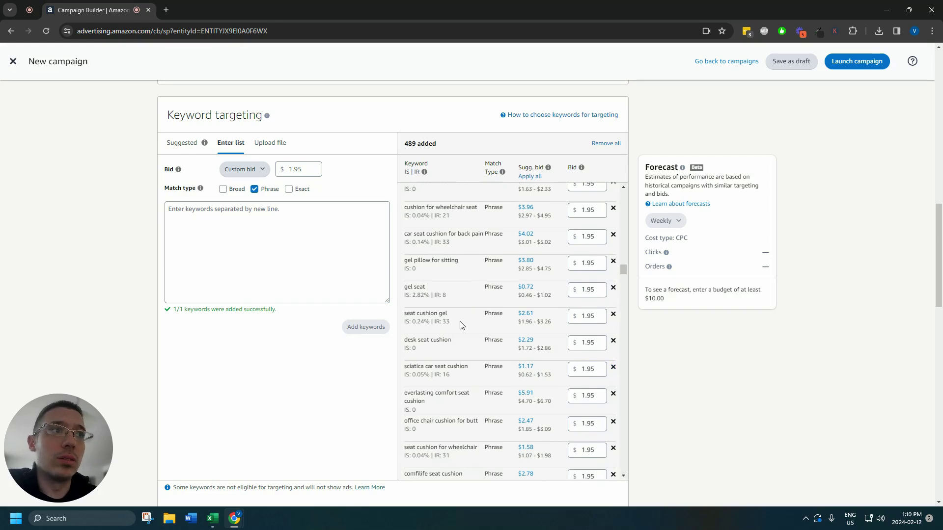
- Remove the everlasting comfort seat cushion, comfilife seat cushion and comfilife gel enhanced seat cushion keywords
{"action": "scroll", "coordinate": [462, 322], "scroll_direction": "down", "scroll_amount": 2}
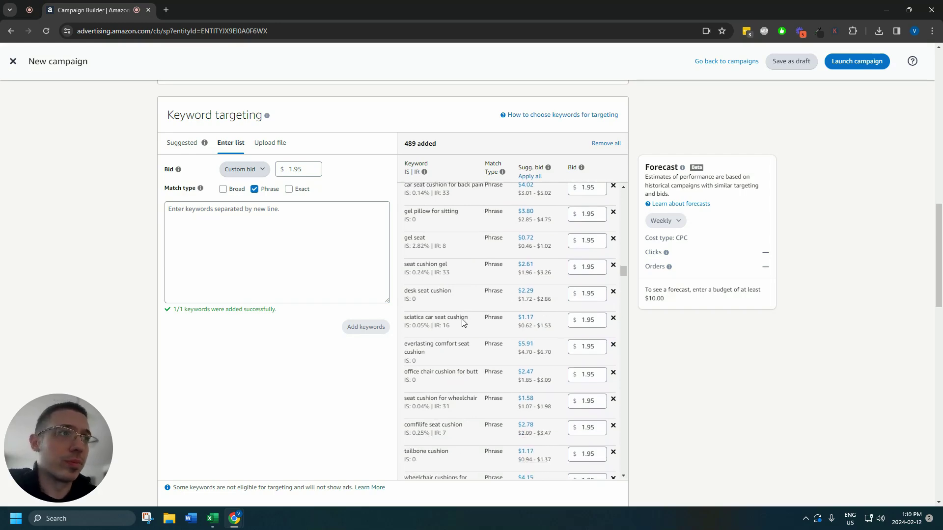
{"action": "scroll", "coordinate": [575, 305], "scroll_direction": "down", "scroll_amount": 2}
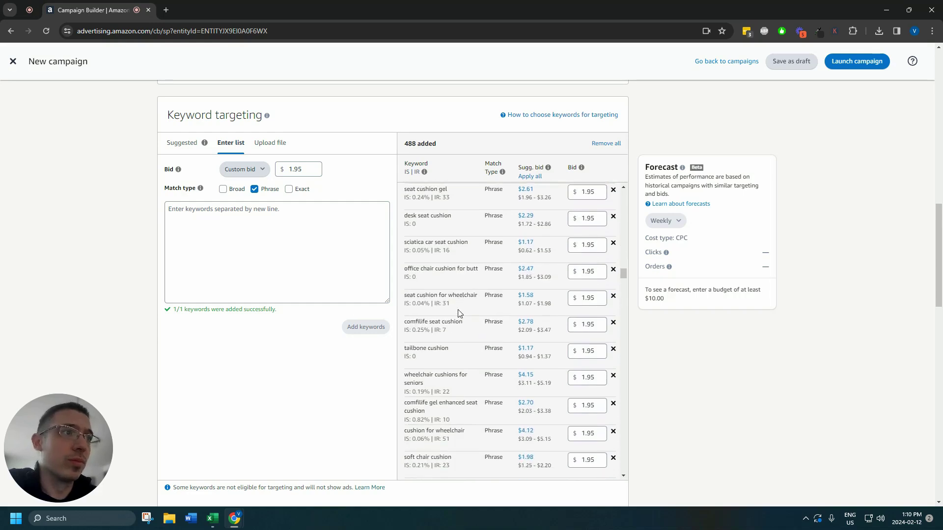
{"action": "left_click", "coordinate": [613, 327]}
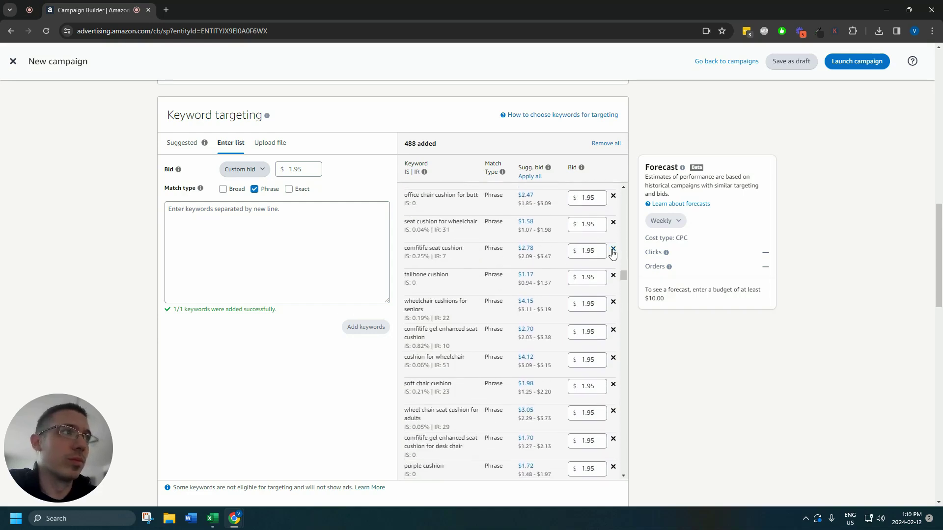
{"action": "left_click", "coordinate": [613, 248]}
{"action": "scroll", "coordinate": [626, 275], "scroll_direction": "down", "scroll_amount": 1}
{"action": "left_click", "coordinate": [613, 256]}
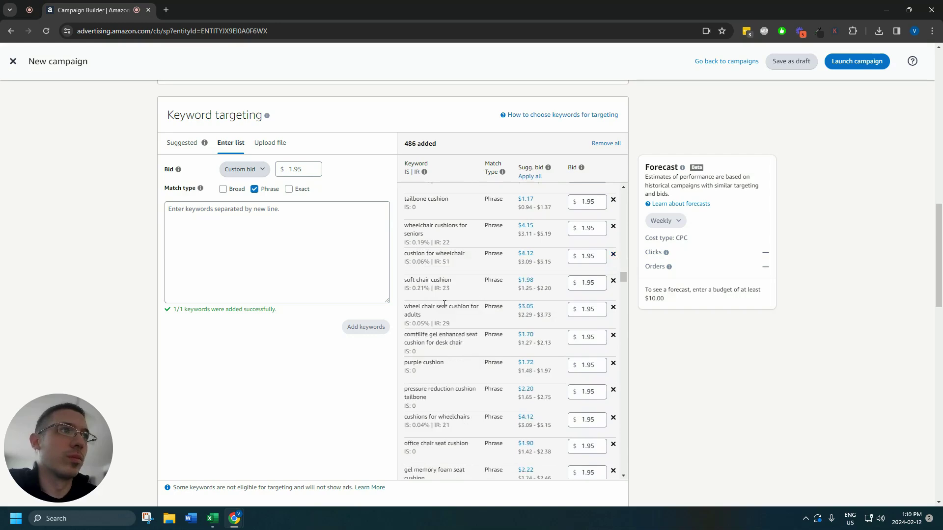
- Remove the purple cushion seat competitor keyword and the too-generic car seat keyword
{"action": "scroll", "coordinate": [470, 272], "scroll_direction": "down", "scroll_amount": 2}
{"action": "scroll", "coordinate": [470, 271], "scroll_direction": "down", "scroll_amount": 3}
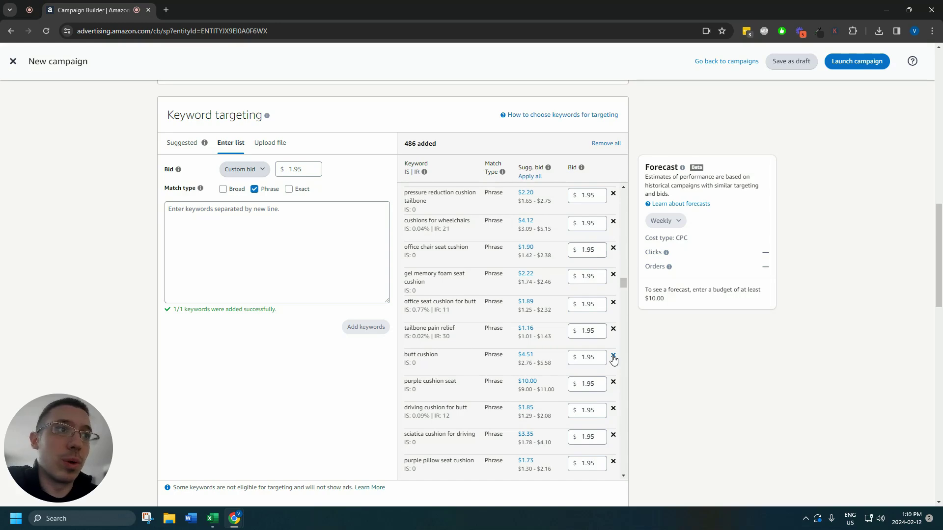
{"action": "scroll", "coordinate": [613, 359], "scroll_direction": "down", "scroll_amount": 1}
{"action": "left_click", "coordinate": [613, 334]}
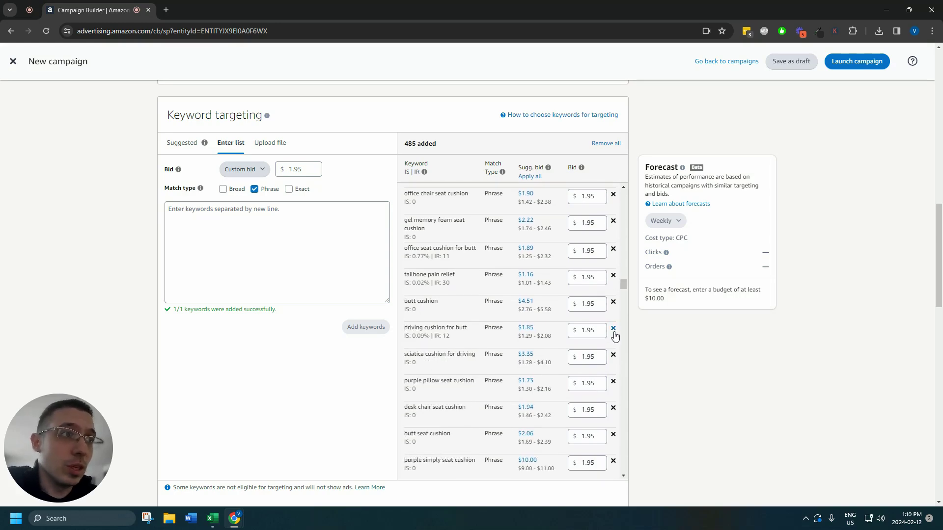
{"action": "scroll", "coordinate": [614, 335], "scroll_direction": "down", "scroll_amount": 1}
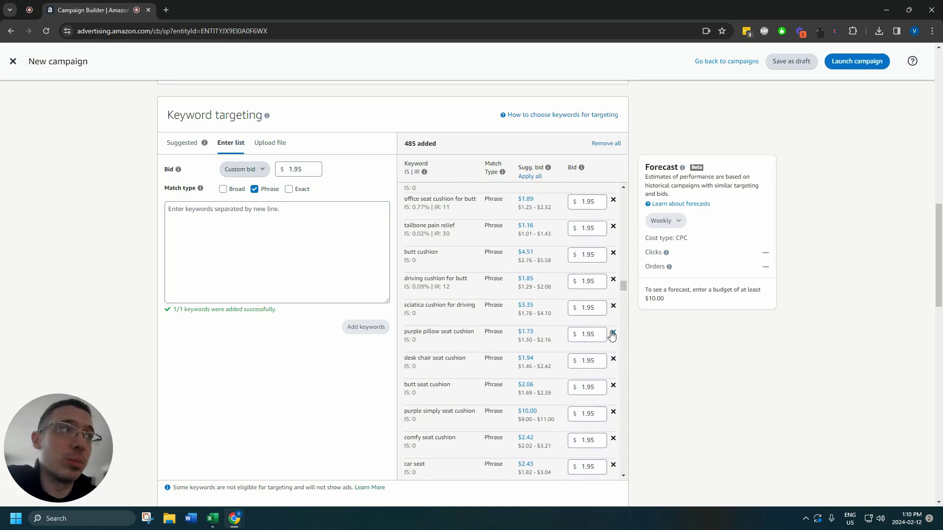
{"action": "scroll", "coordinate": [497, 324], "scroll_direction": "down", "scroll_amount": 1}
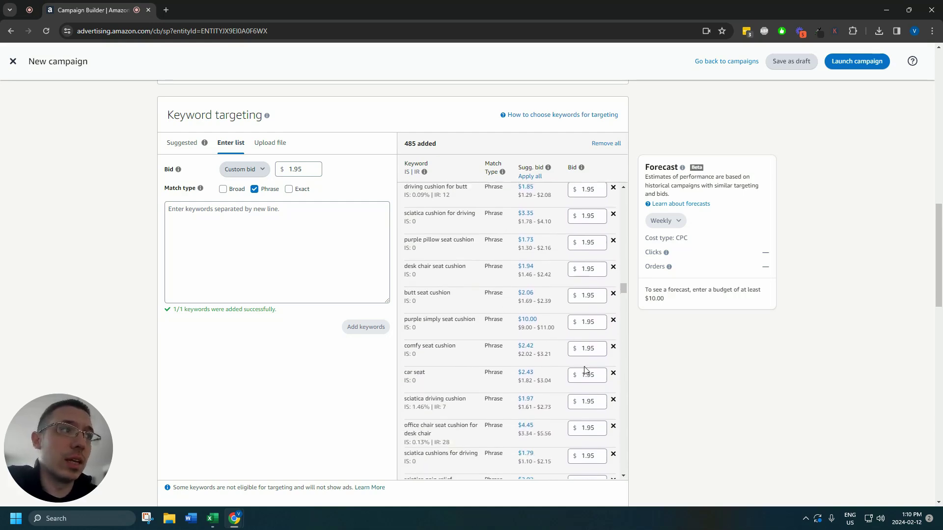
{"action": "scroll", "coordinate": [526, 373], "scroll_direction": "down", "scroll_amount": 1}
{"action": "left_click", "coordinate": [613, 368]}
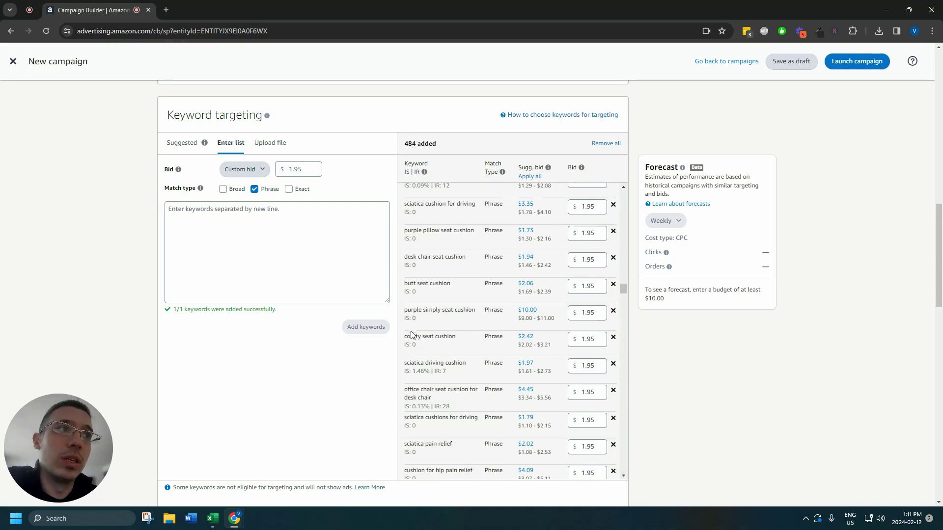
- Remove the wheelchair accessories and honeycomb seat cushion keywords further down the list
{"action": "scroll", "coordinate": [454, 331], "scroll_direction": "down", "scroll_amount": 1}
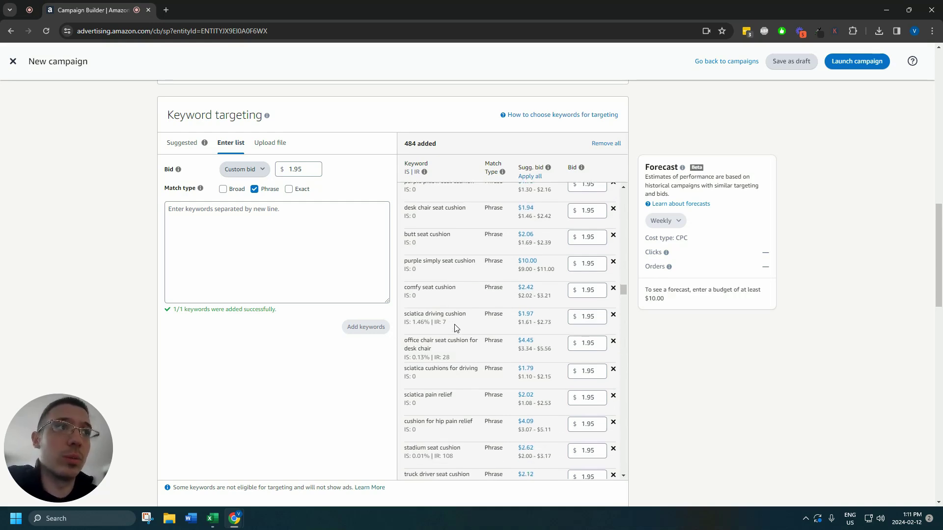
{"action": "scroll", "coordinate": [465, 321], "scroll_direction": "down", "scroll_amount": 1}
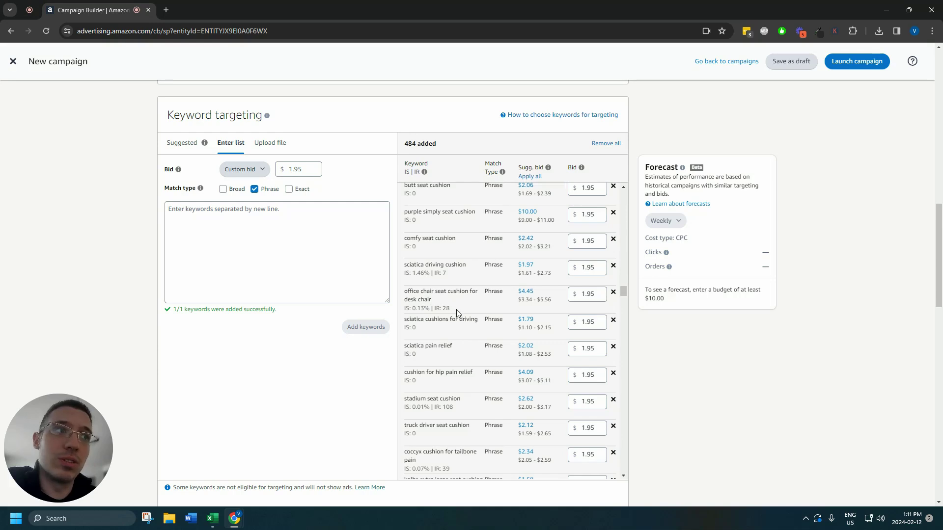
{"action": "scroll", "coordinate": [453, 312], "scroll_direction": "down", "scroll_amount": 1}
{"action": "scroll", "coordinate": [462, 302], "scroll_direction": "down", "scroll_amount": 1}
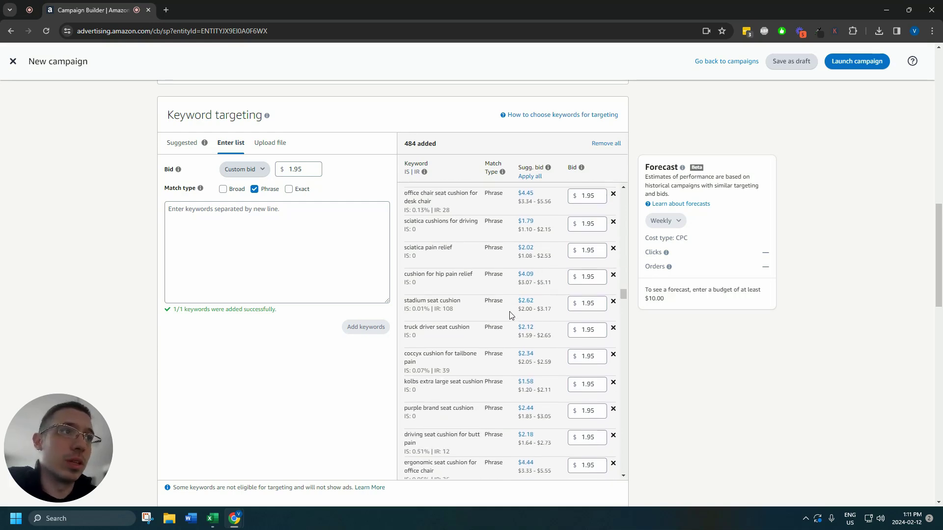
{"action": "scroll", "coordinate": [469, 302], "scroll_direction": "down", "scroll_amount": 1}
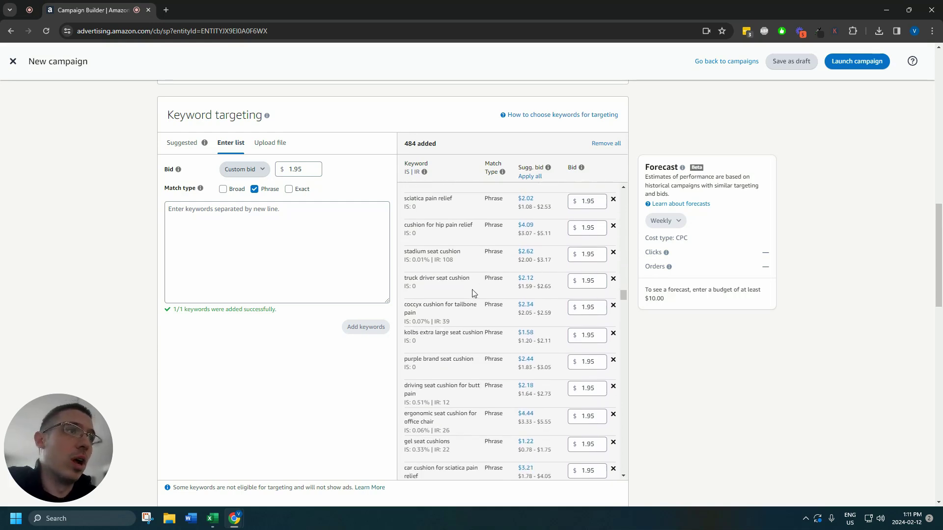
{"action": "scroll", "coordinate": [472, 295], "scroll_direction": "down", "scroll_amount": 1}
{"action": "scroll", "coordinate": [472, 327], "scroll_direction": "down", "scroll_amount": 2}
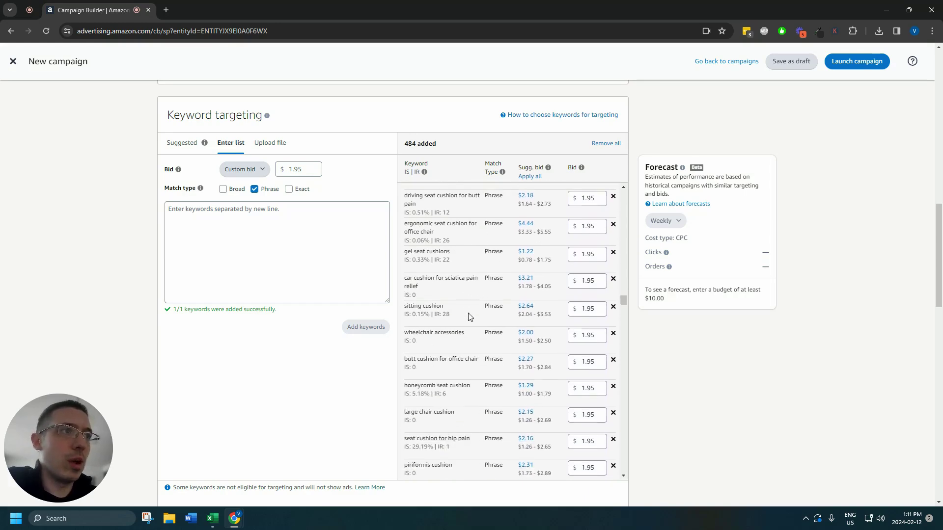
{"action": "scroll", "coordinate": [471, 317], "scroll_direction": "down", "scroll_amount": 1}
{"action": "scroll", "coordinate": [460, 301], "scroll_direction": "down", "scroll_amount": 1}
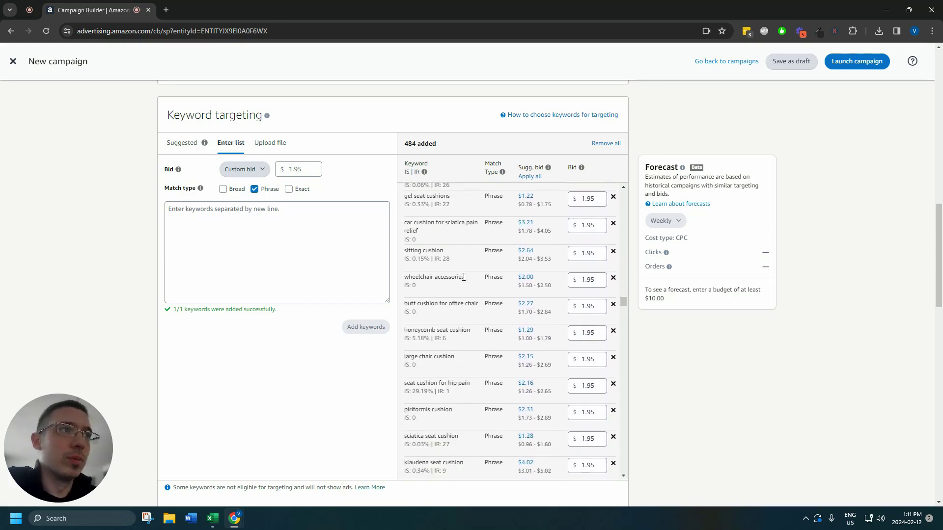
{"action": "left_click", "coordinate": [613, 279]}
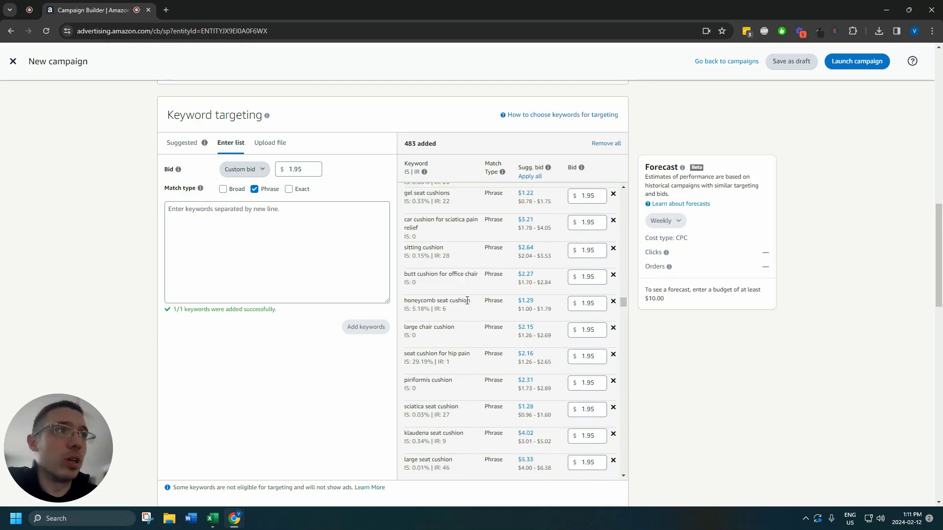
{"action": "left_click", "coordinate": [613, 303]}
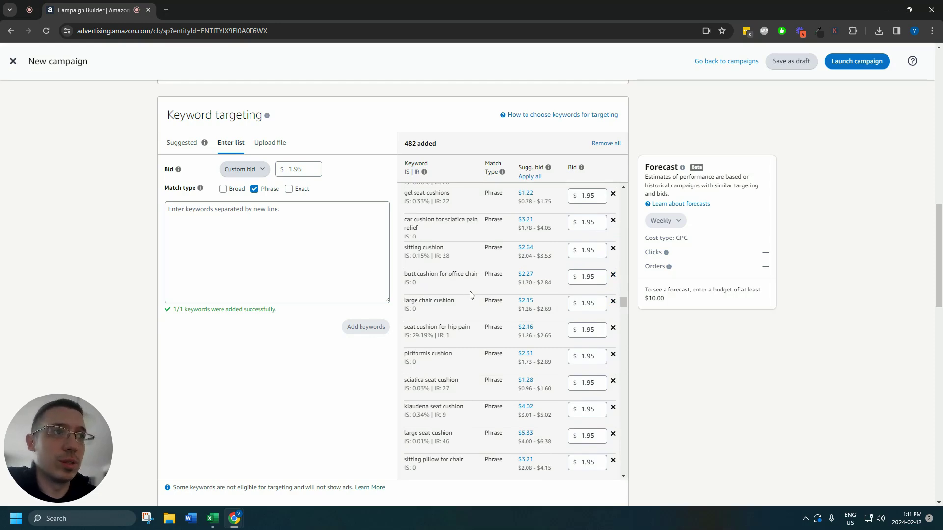
- Remove the piriformis cushion, klaudena seat cushion and semi truck accessories keywords
{"action": "scroll", "coordinate": [470, 299], "scroll_direction": "down", "scroll_amount": 1}
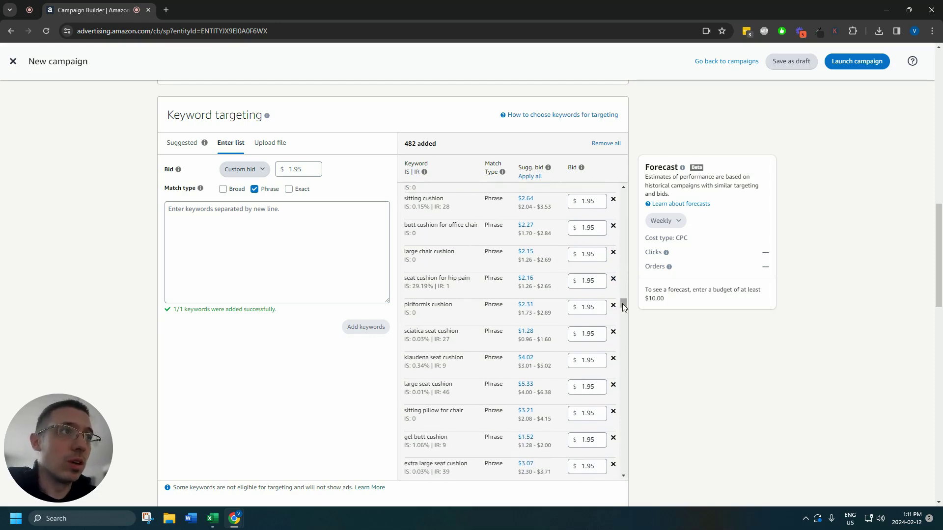
{"action": "left_click", "coordinate": [613, 307]}
{"action": "scroll", "coordinate": [457, 305], "scroll_direction": "down", "scroll_amount": 1}
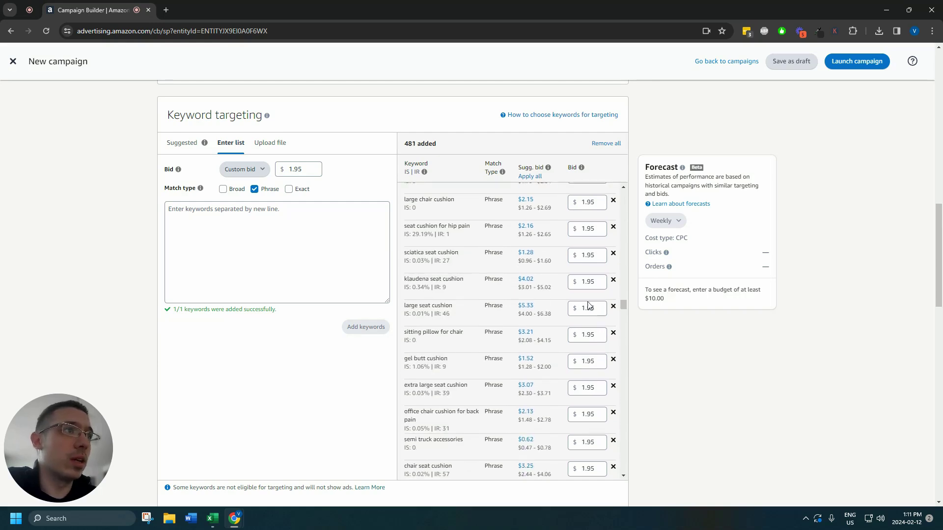
{"action": "left_click", "coordinate": [613, 278]}
{"action": "scroll", "coordinate": [452, 280], "scroll_direction": "down", "scroll_amount": 2}
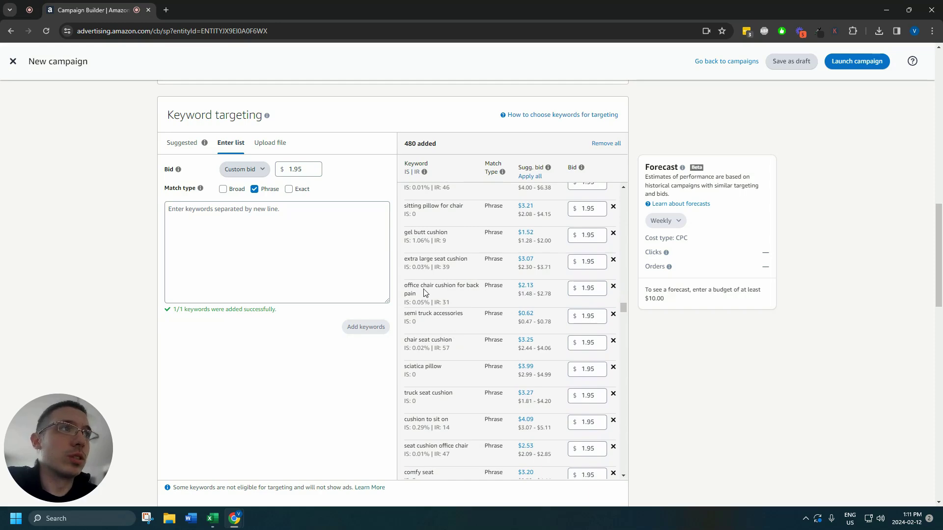
{"action": "scroll", "coordinate": [448, 297], "scroll_direction": "down", "scroll_amount": 1}
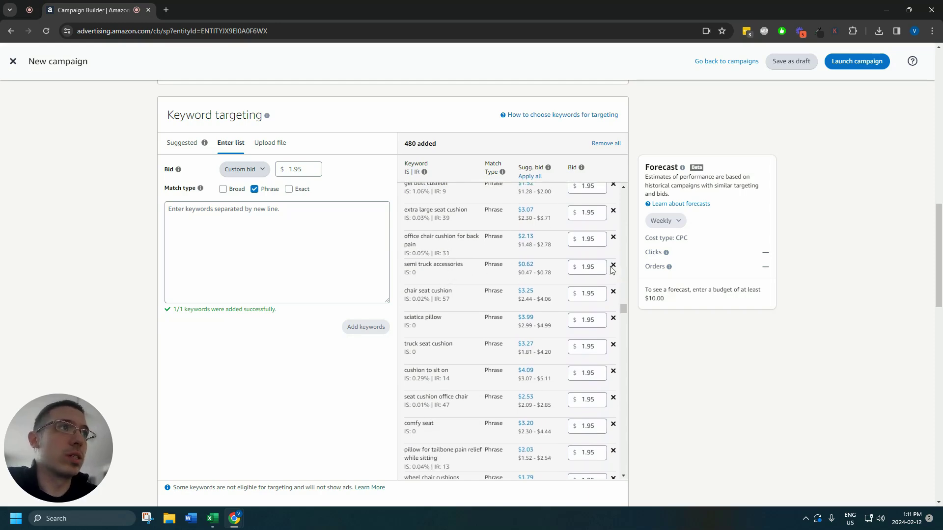
{"action": "left_click", "coordinate": [613, 265]}
- Remove the comfy seat, cushion and tempurpedic seat cushion for chair keywords
{"action": "scroll", "coordinate": [453, 304], "scroll_direction": "down", "scroll_amount": 2}
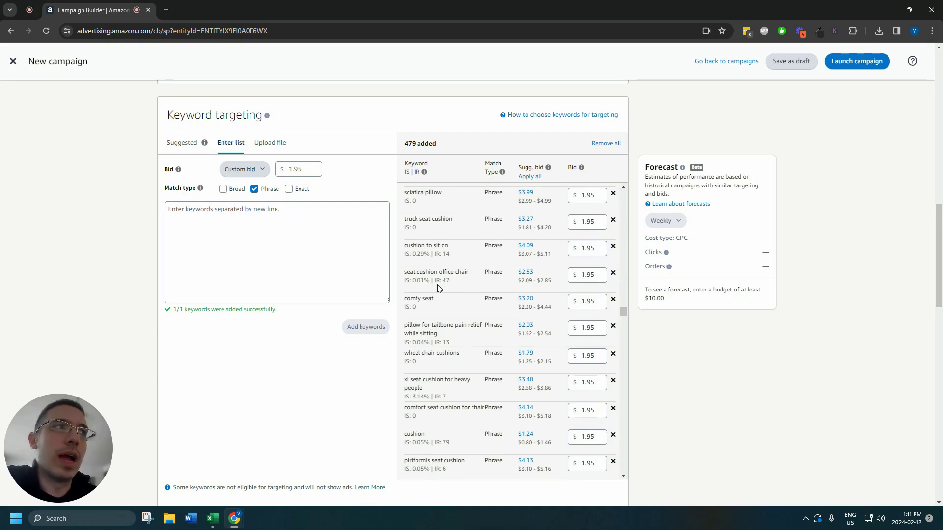
{"action": "left_click", "coordinate": [613, 300]}
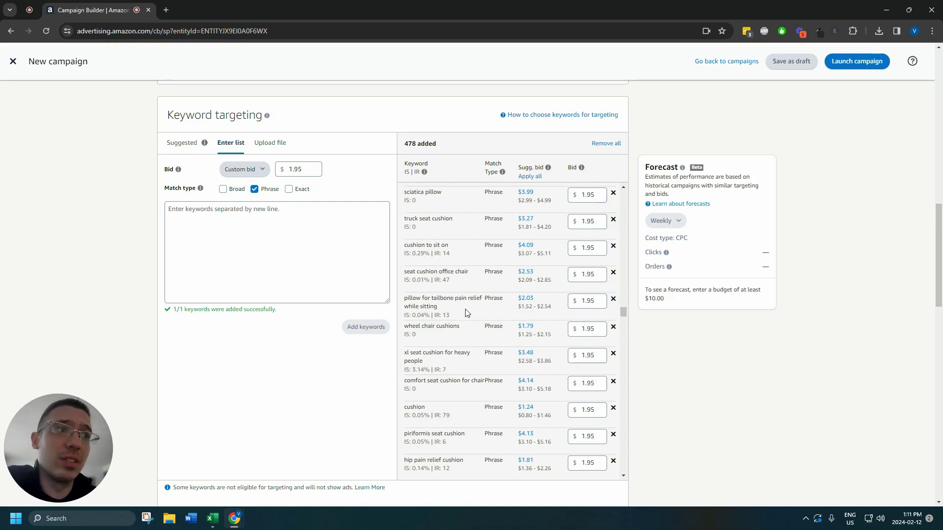
{"action": "scroll", "coordinate": [463, 287], "scroll_direction": "down", "scroll_amount": 1}
{"action": "left_click", "coordinate": [613, 358]}
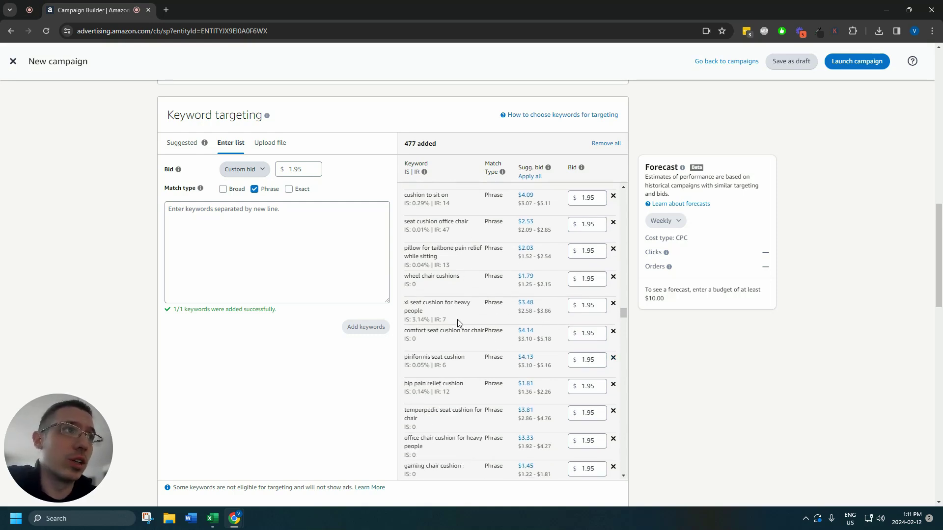
{"action": "scroll", "coordinate": [464, 321], "scroll_direction": "down", "scroll_amount": 1}
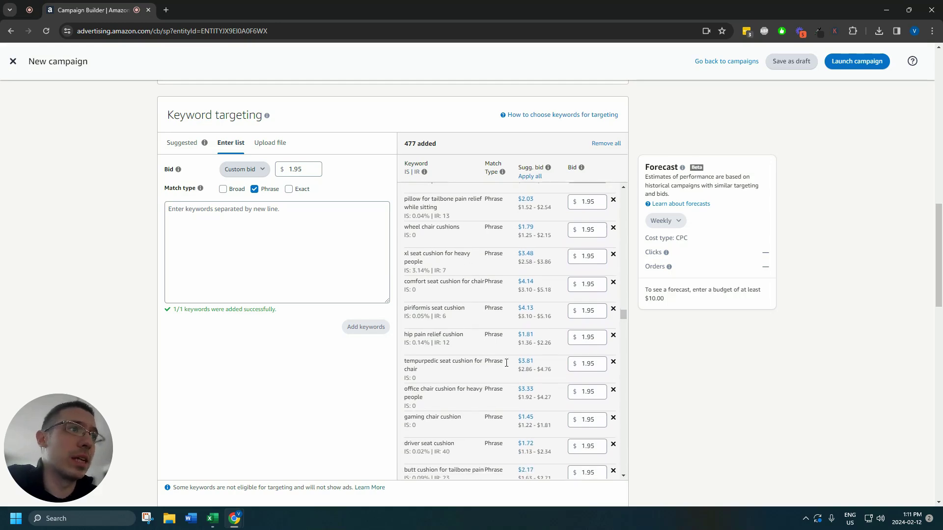
{"action": "left_click", "coordinate": [613, 364]}
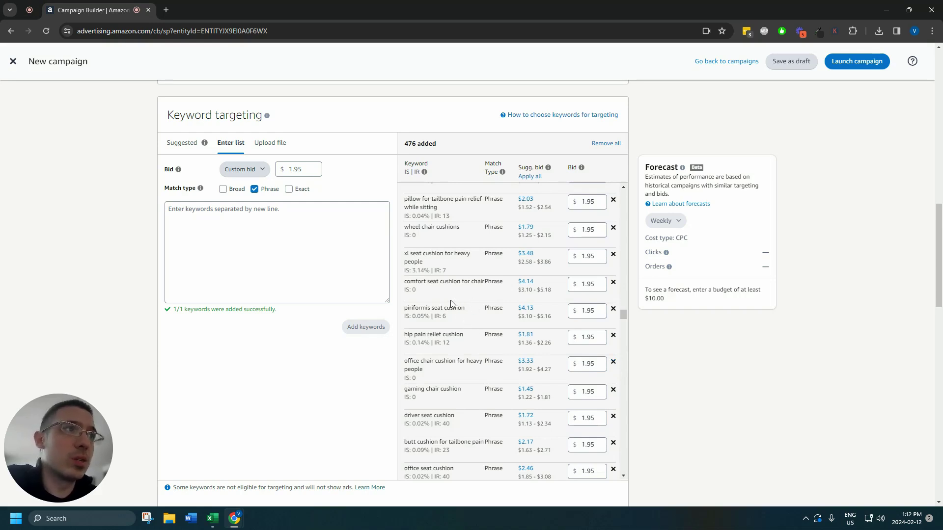
- Remove the piriformis seat cushion, roho wheelchair cushion, roho cushion and seat pad keywords
{"action": "left_click", "coordinate": [613, 309]}
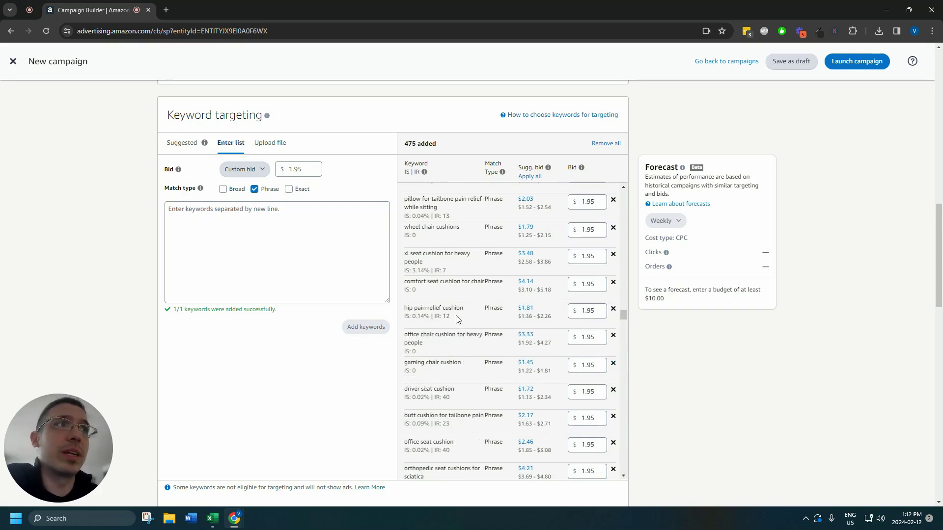
{"action": "scroll", "coordinate": [462, 320], "scroll_direction": "down", "scroll_amount": 4}
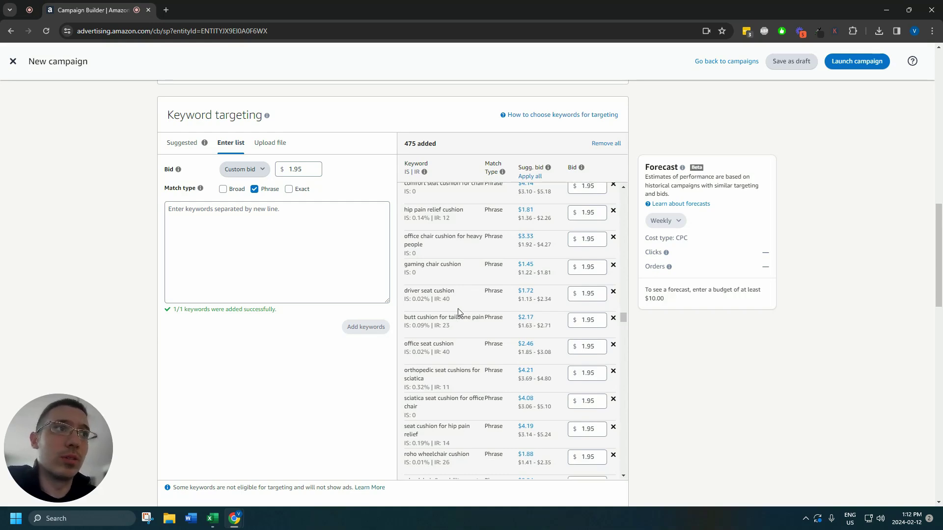
{"action": "scroll", "coordinate": [458, 320], "scroll_direction": "down", "scroll_amount": 1}
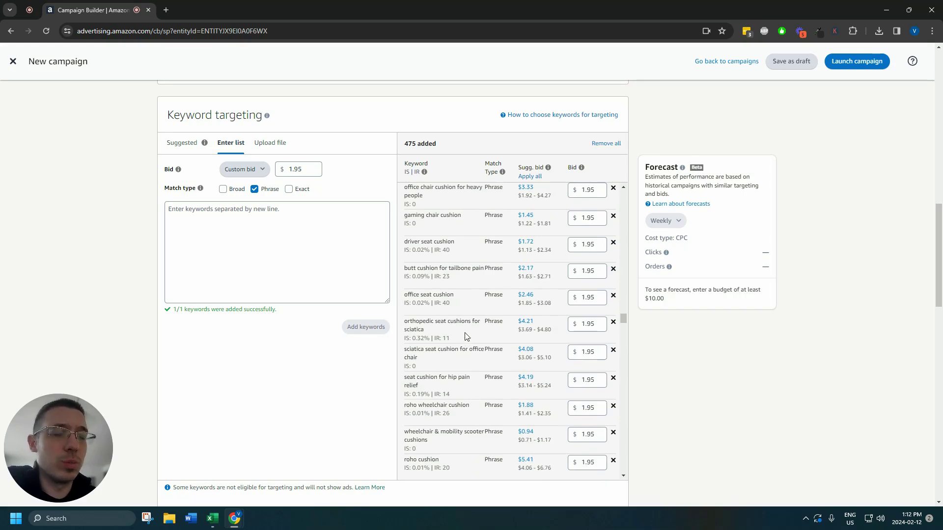
{"action": "scroll", "coordinate": [466, 336], "scroll_direction": "down", "scroll_amount": 1}
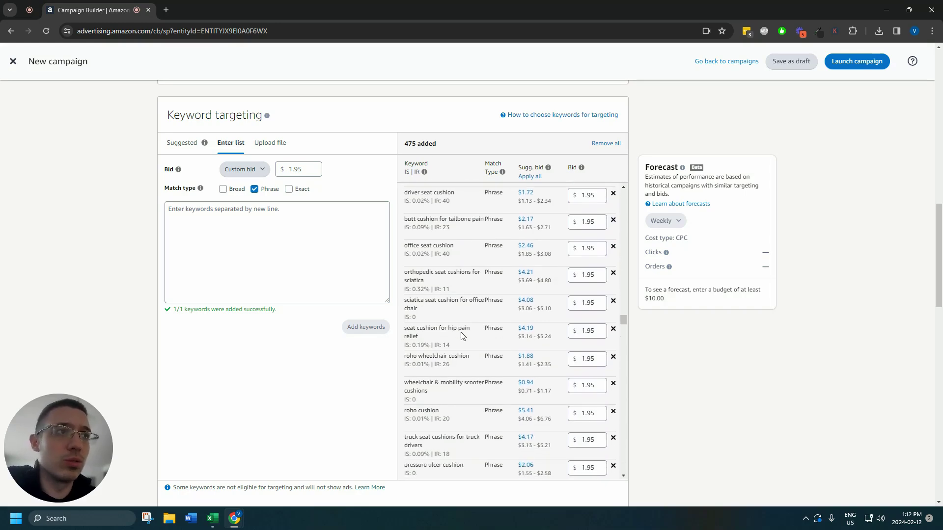
{"action": "left_click", "coordinate": [613, 359]}
{"action": "scroll", "coordinate": [475, 337], "scroll_direction": "down", "scroll_amount": 2}
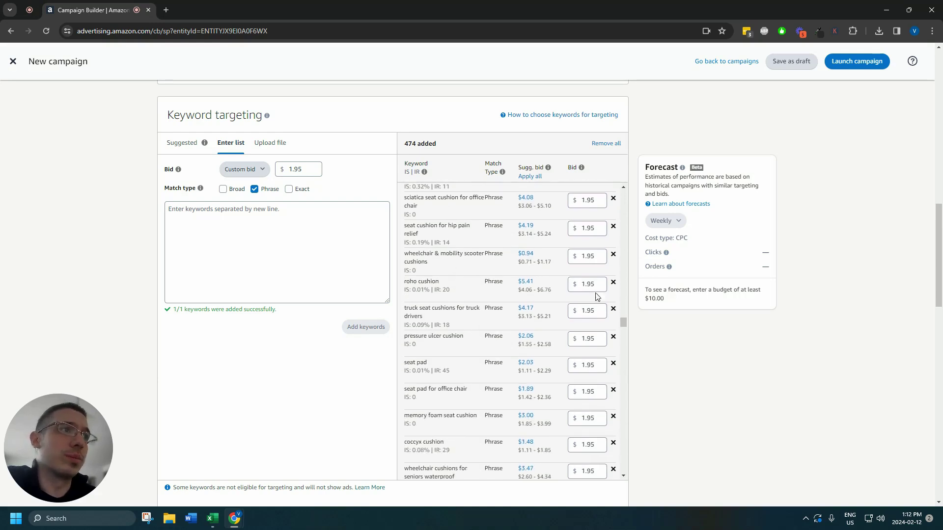
{"action": "left_click", "coordinate": [614, 282]}
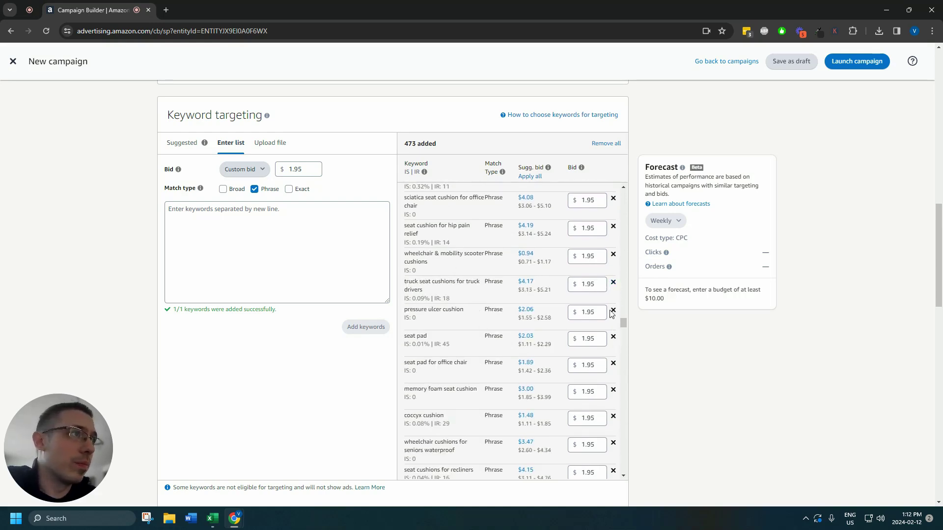
{"action": "left_click", "coordinate": [614, 337]}
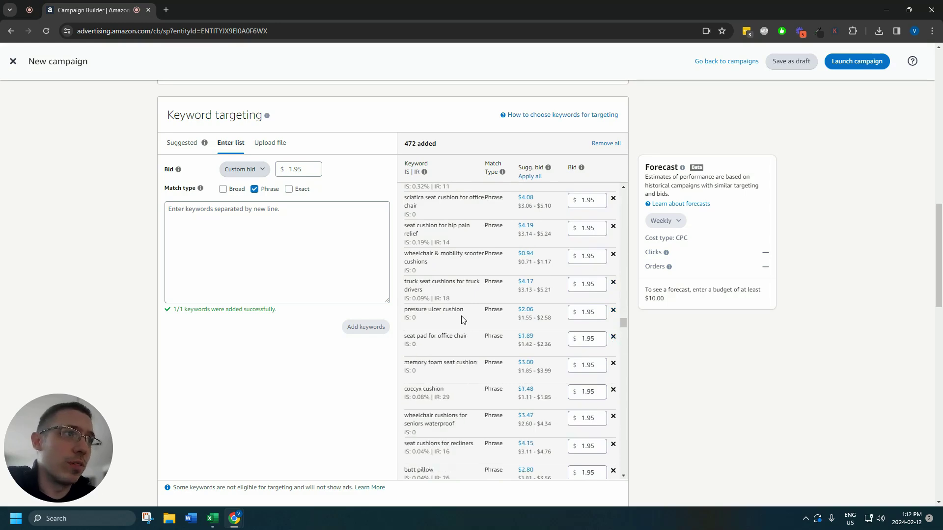
- Remove the butt pillow keyword, then check and remove the back pain keyword
{"action": "scroll", "coordinate": [464, 322], "scroll_direction": "down", "scroll_amount": 2}
{"action": "scroll", "coordinate": [464, 321], "scroll_direction": "down", "scroll_amount": 2}
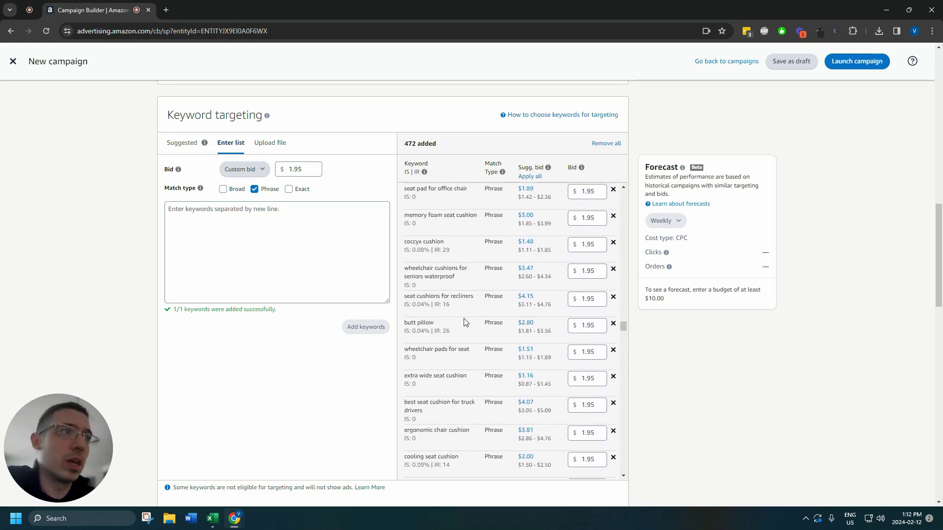
{"action": "left_click", "coordinate": [614, 324]}
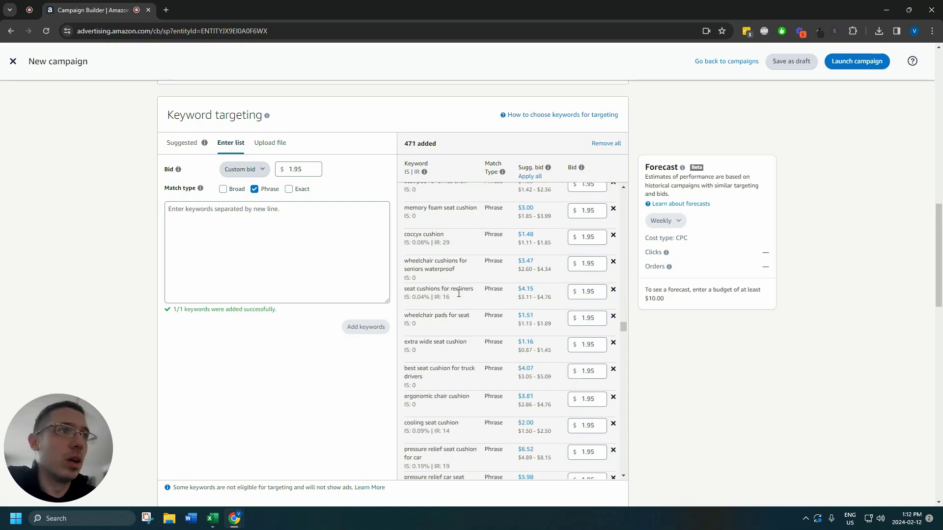
{"action": "scroll", "coordinate": [461, 314], "scroll_direction": "down", "scroll_amount": 6}
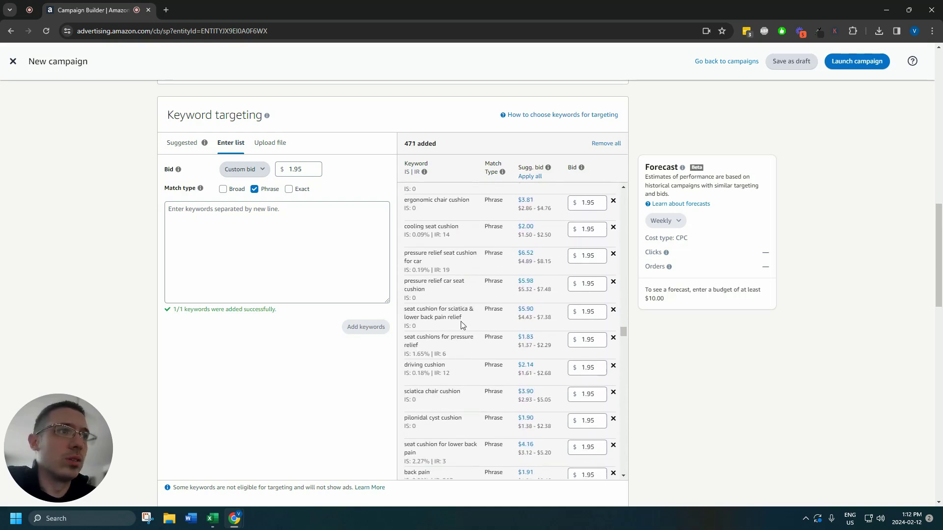
{"action": "scroll", "coordinate": [460, 324], "scroll_direction": "down", "scroll_amount": 5}
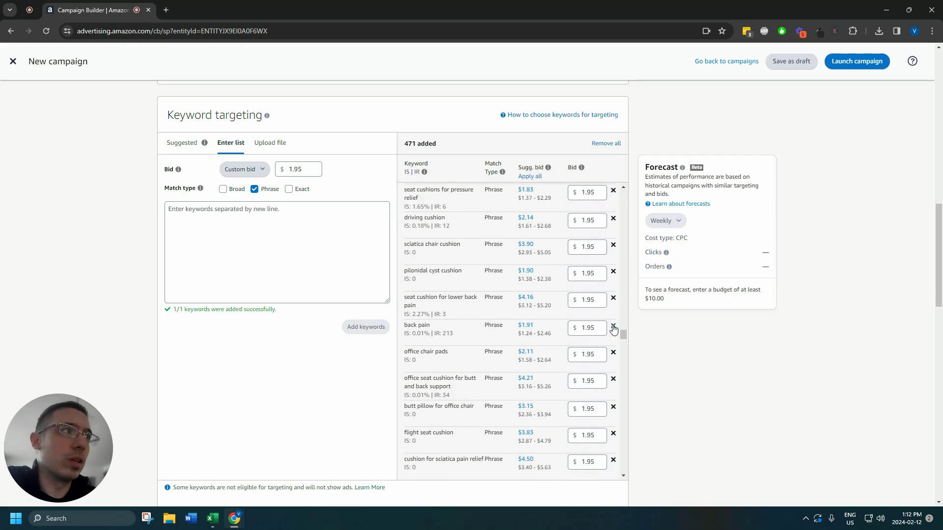
{"action": "left_click_drag", "start_coordinate": [410, 326], "coordinate": [468, 340]}
{"action": "left_click", "coordinate": [466, 337]}
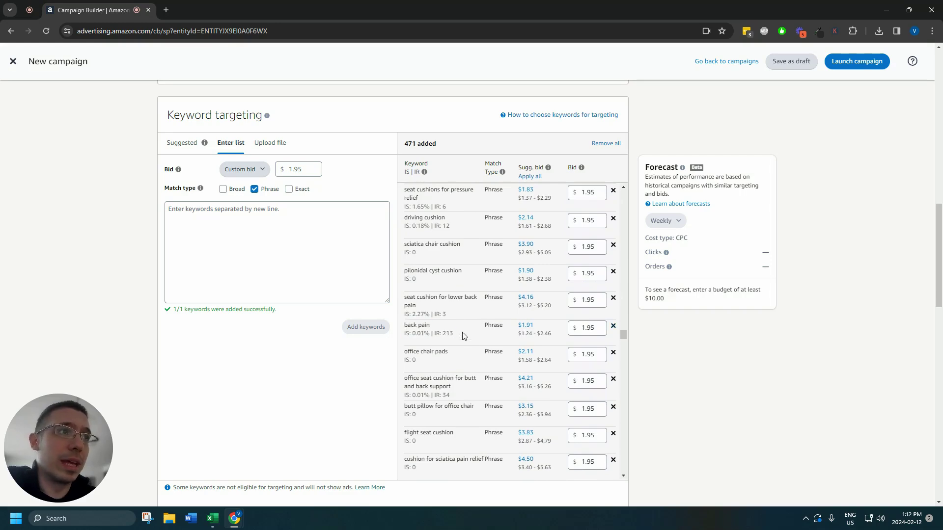
{"action": "left_click", "coordinate": [613, 328]}
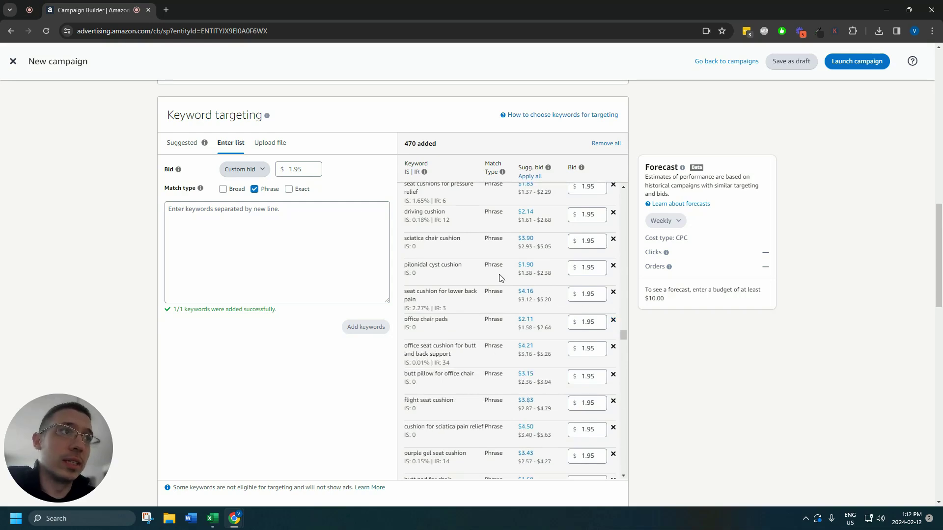
- Remove the pilonidal cyst cushion, butt pad for chair and egg crate cushion for chair keywords
{"action": "left_click", "coordinate": [614, 267]}
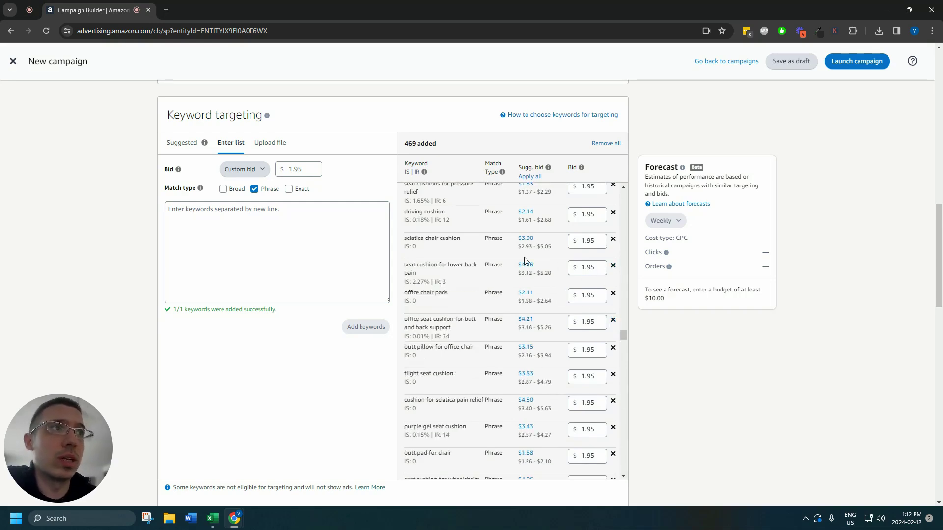
{"action": "scroll", "coordinate": [433, 295], "scroll_direction": "down", "scroll_amount": 1}
{"action": "scroll", "coordinate": [446, 339], "scroll_direction": "down", "scroll_amount": 4}
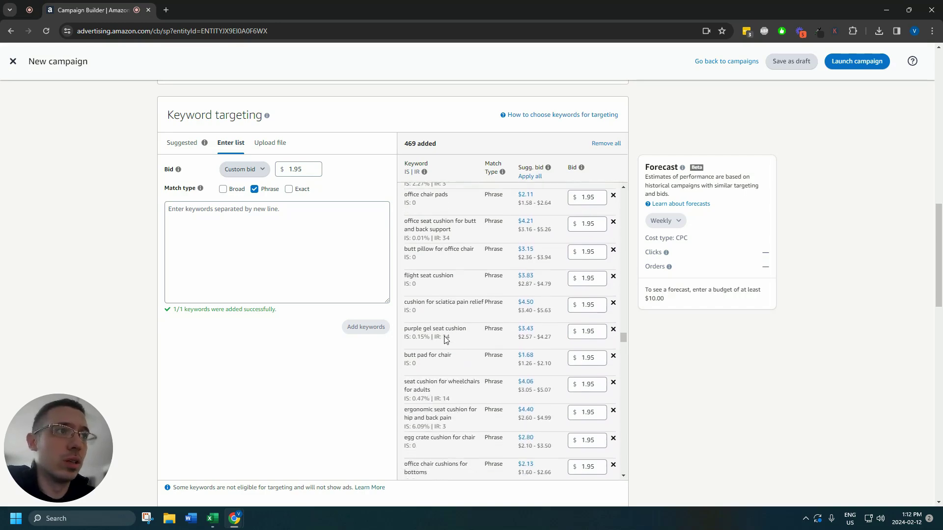
{"action": "left_click", "coordinate": [614, 309]}
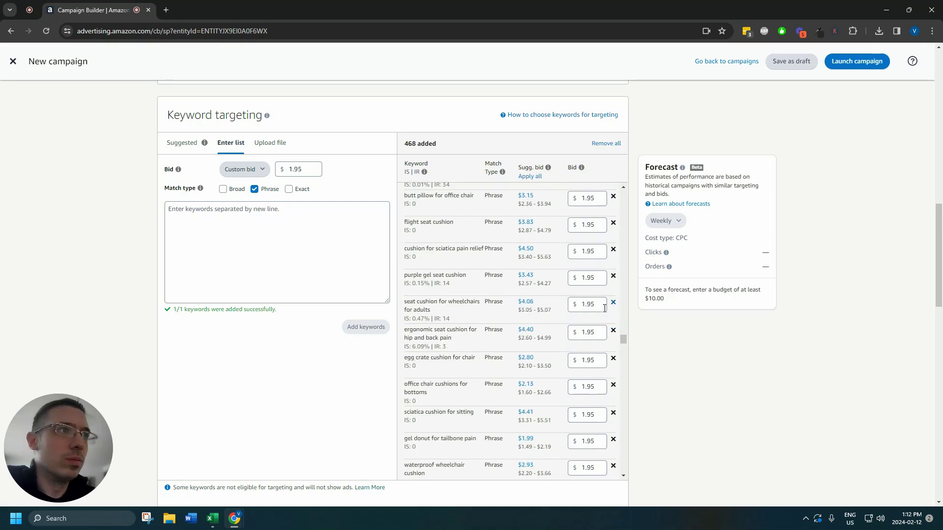
{"action": "scroll", "coordinate": [459, 313], "scroll_direction": "down", "scroll_amount": 4}
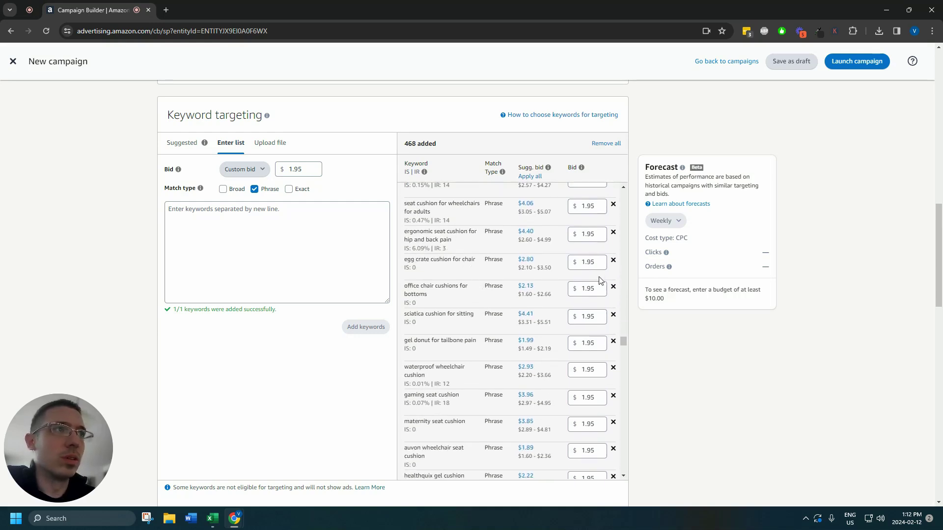
{"action": "left_click", "coordinate": [613, 262]}
{"action": "scroll", "coordinate": [448, 294], "scroll_direction": "down", "scroll_amount": 4}
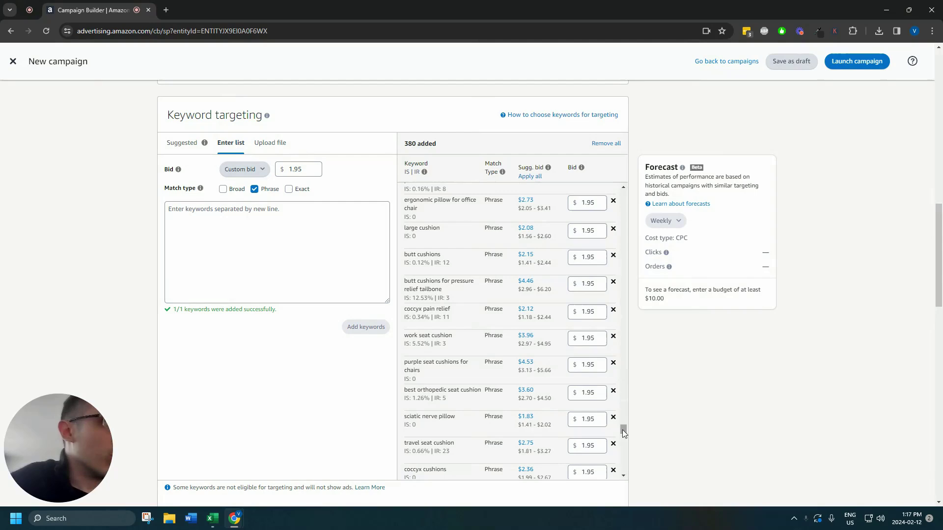
- Drag the scrollbar back to the top of the 380-keyword Phrase list
{"action": "left_click_drag", "start_coordinate": [623, 429], "coordinate": [625, 189]}
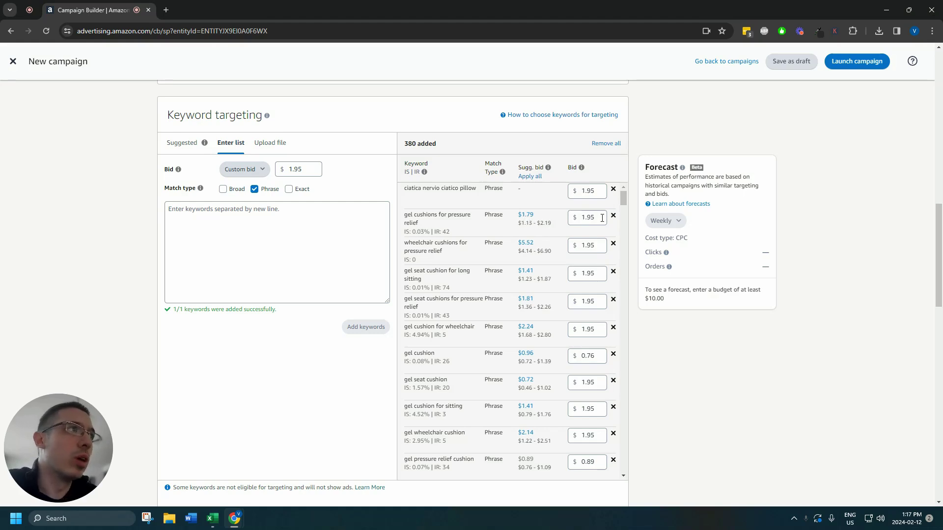
- Apply suggested bids to the gel keywords: 1.79, 1.41, 1.81, 0.96, 0.72 and 1.41
{"action": "left_click", "coordinate": [525, 215]}
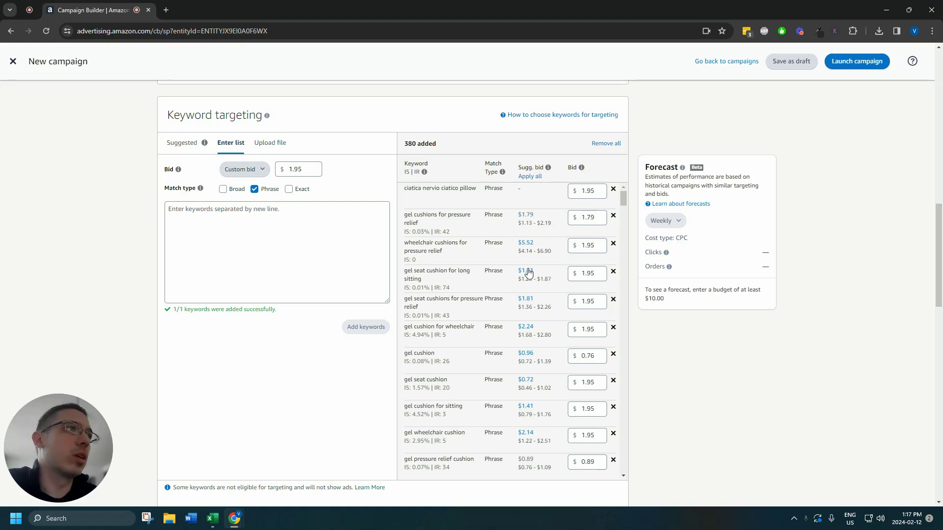
{"action": "left_click", "coordinate": [526, 270]}
{"action": "left_click", "coordinate": [525, 299]}
{"action": "scroll", "coordinate": [526, 300], "scroll_direction": "down", "scroll_amount": 1}
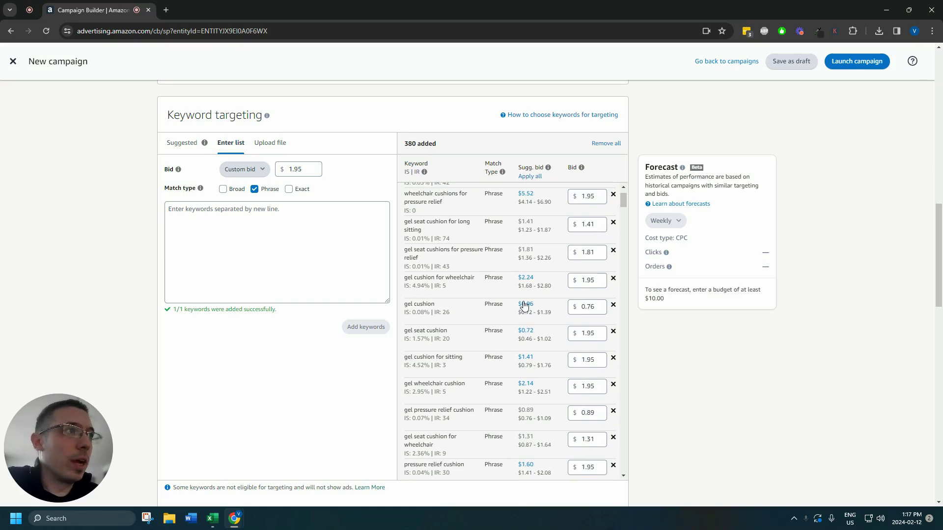
{"action": "left_click", "coordinate": [526, 304]}
{"action": "left_click", "coordinate": [525, 331]}
{"action": "left_click", "coordinate": [525, 361]}
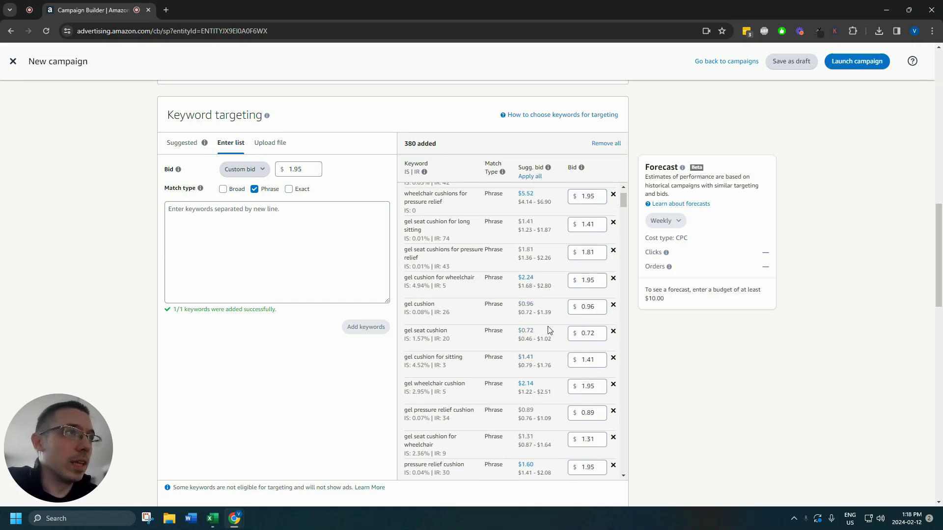
- Bid pressure relief cushion 1.60, purple seat cushion 1.72, wheelchair gel seat cushion 1.50, wheelchair gel cushion 1.25
{"action": "scroll", "coordinate": [548, 331], "scroll_direction": "down", "scroll_amount": 3}
{"action": "left_click", "coordinate": [526, 319]}
{"action": "scroll", "coordinate": [528, 344], "scroll_direction": "down", "scroll_amount": 2}
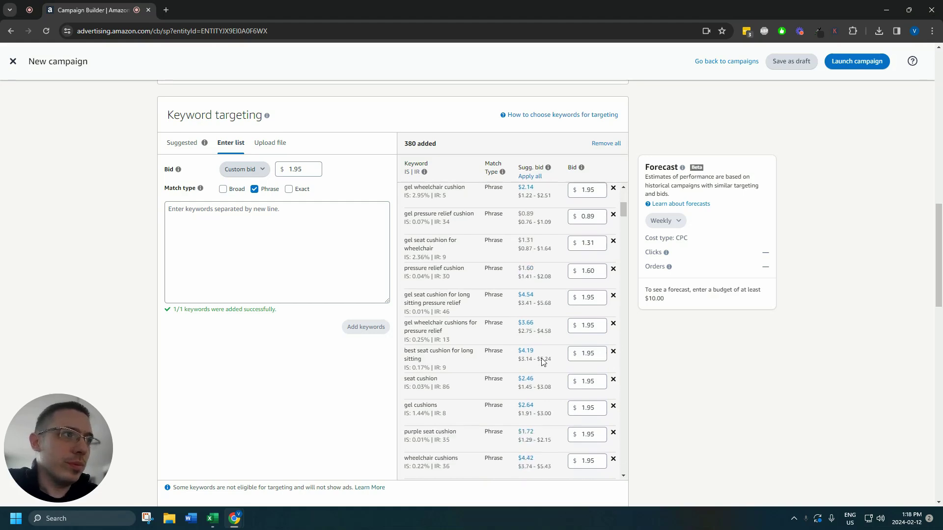
{"action": "scroll", "coordinate": [530, 375], "scroll_direction": "down", "scroll_amount": 2}
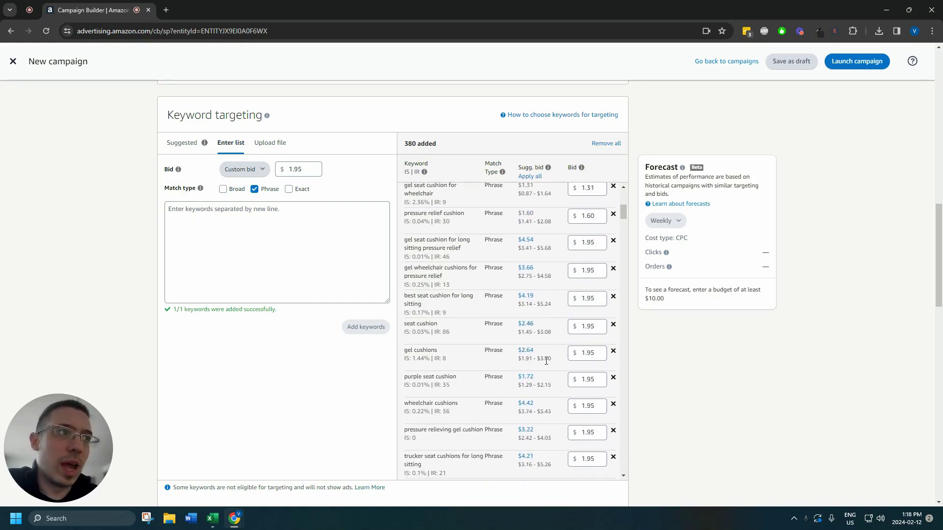
{"action": "scroll", "coordinate": [546, 361], "scroll_direction": "down", "scroll_amount": 2}
{"action": "left_click", "coordinate": [525, 328]}
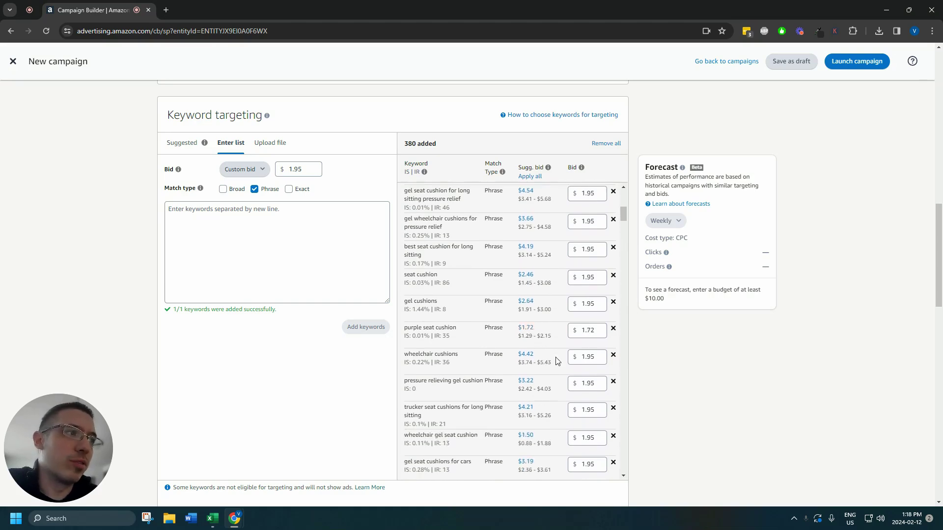
{"action": "scroll", "coordinate": [535, 374], "scroll_direction": "down", "scroll_amount": 2}
{"action": "left_click", "coordinate": [525, 386]}
{"action": "scroll", "coordinate": [533, 373], "scroll_direction": "down", "scroll_amount": 3}
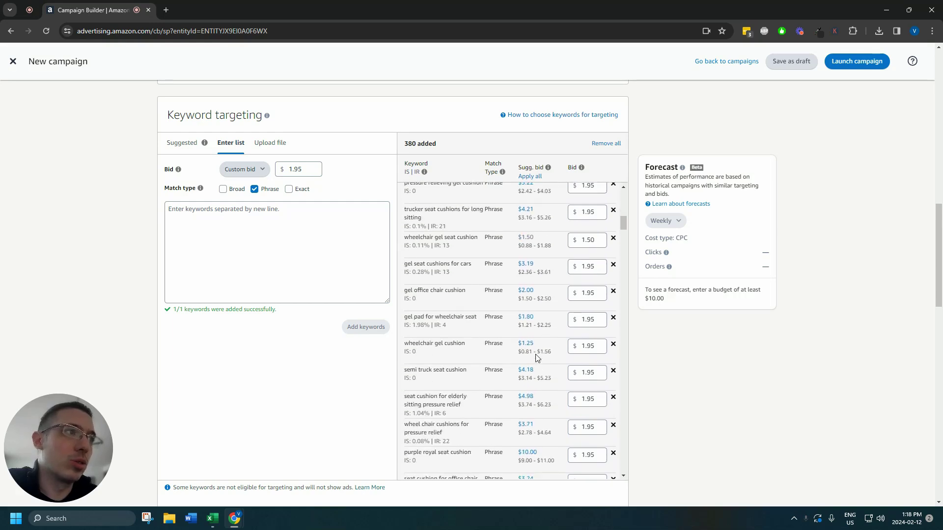
{"action": "left_click", "coordinate": [530, 345]}
- Apply suggested bids to office chair cushion, tailbone pain relief cushion, gel chair cushion 0.99, gel pad 1.33, car seat cushion 0.99
{"action": "scroll", "coordinate": [546, 351], "scroll_direction": "down", "scroll_amount": 1}
{"action": "scroll", "coordinate": [546, 372], "scroll_direction": "down", "scroll_amount": 8}
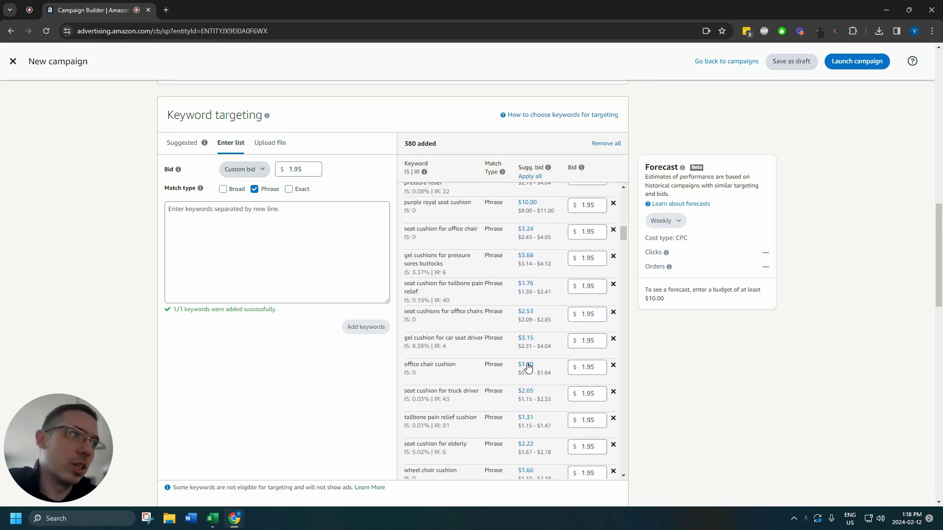
{"action": "left_click", "coordinate": [526, 364]}
{"action": "scroll", "coordinate": [527, 366], "scroll_direction": "down", "scroll_amount": 1}
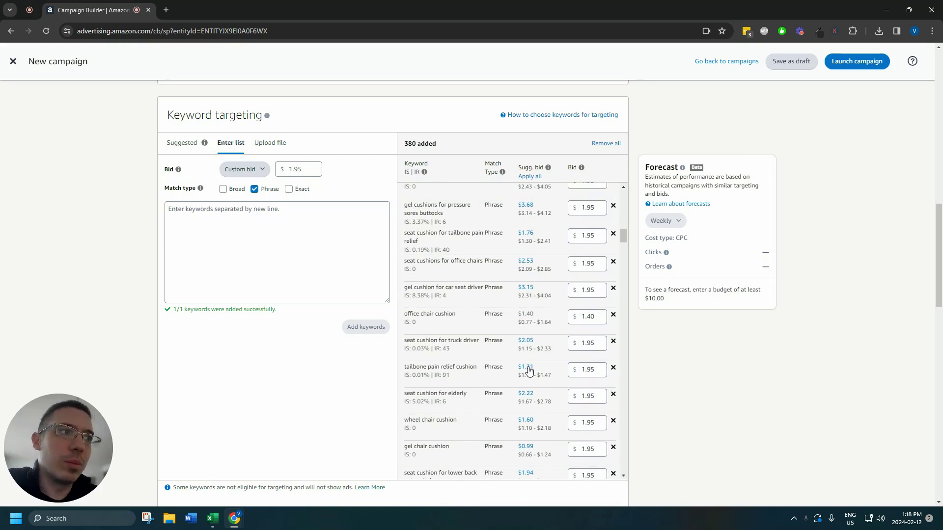
{"action": "left_click", "coordinate": [527, 369]}
{"action": "scroll", "coordinate": [528, 371], "scroll_direction": "down", "scroll_amount": 4}
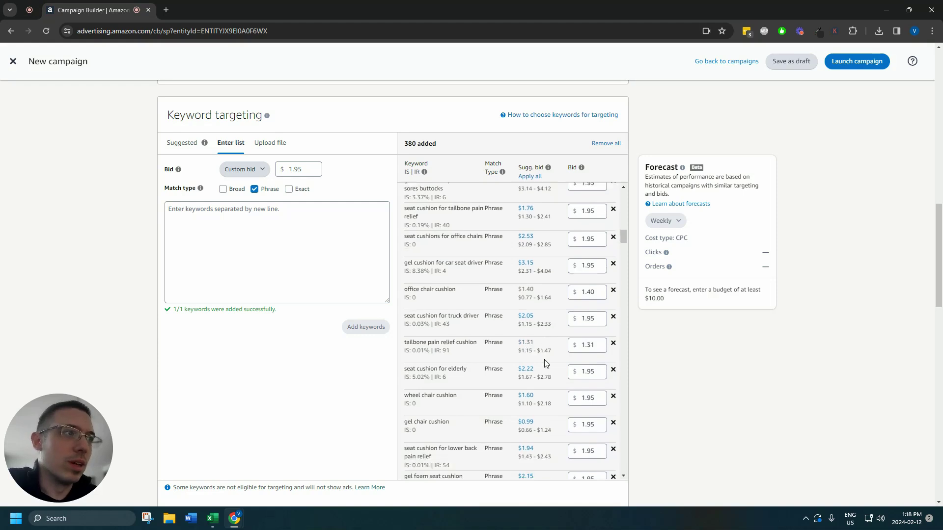
{"action": "left_click", "coordinate": [527, 345]}
{"action": "scroll", "coordinate": [531, 372], "scroll_direction": "down", "scroll_amount": 2}
{"action": "scroll", "coordinate": [528, 385], "scroll_direction": "down", "scroll_amount": 2}
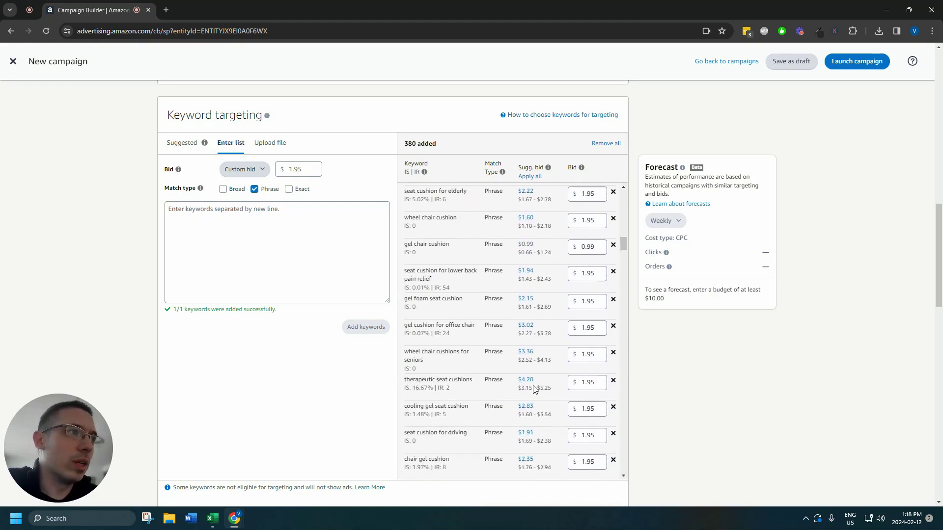
{"action": "scroll", "coordinate": [531, 354], "scroll_direction": "down", "scroll_amount": 5}
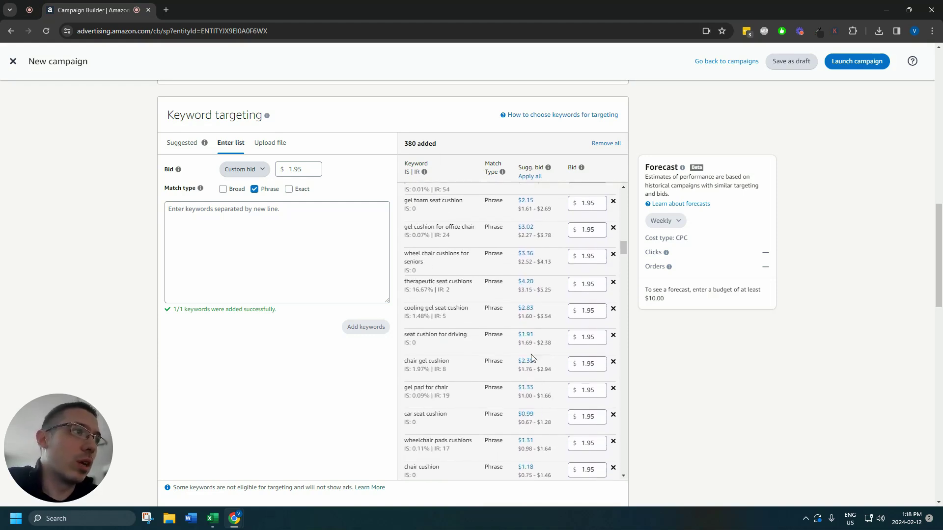
{"action": "left_click", "coordinate": [526, 339]}
{"action": "left_click", "coordinate": [525, 365]}
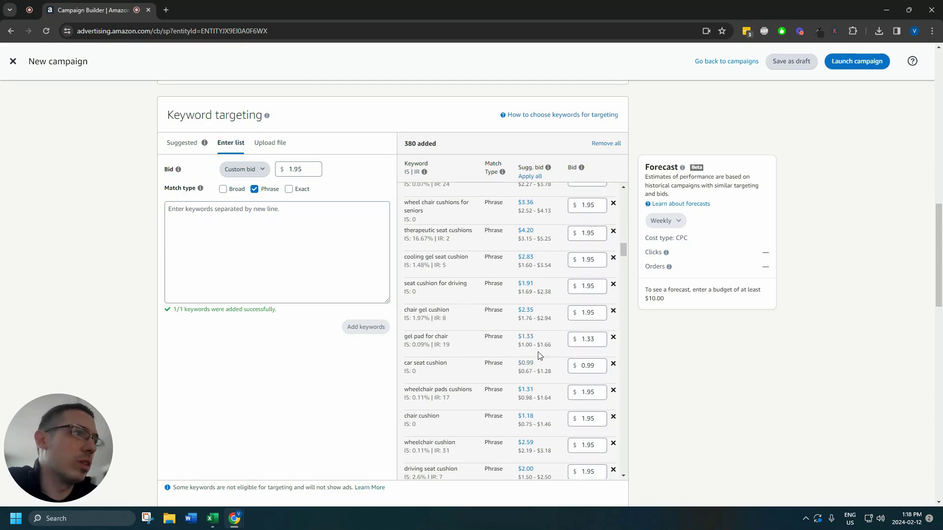
- Apply suggested bids to chair cushion 1.18, wheelchair pads, wheelchair seat cushion 1.11, ergonomic, back pain and extra large cushions
{"action": "scroll", "coordinate": [528, 320], "scroll_direction": "down", "scroll_amount": 3}
{"action": "left_click", "coordinate": [525, 269]}
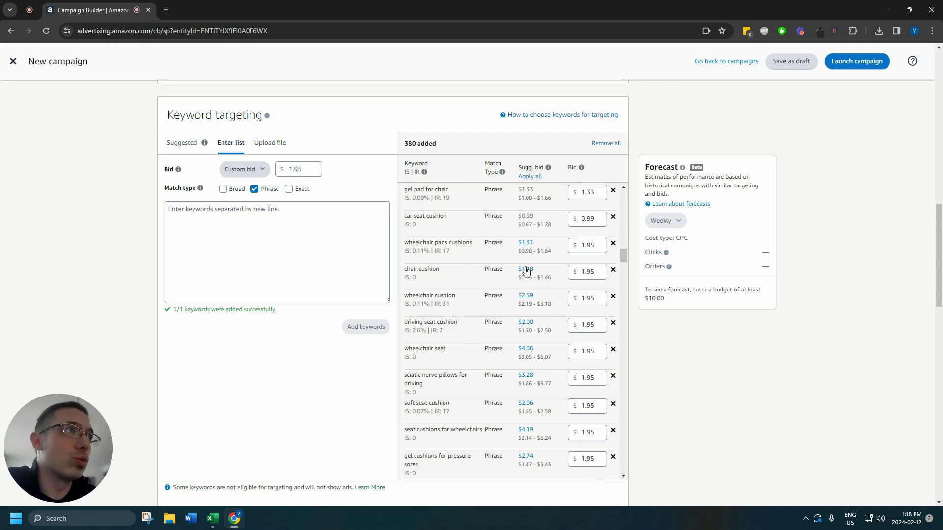
{"action": "left_click", "coordinate": [526, 242]}
{"action": "scroll", "coordinate": [531, 326], "scroll_direction": "down", "scroll_amount": 3}
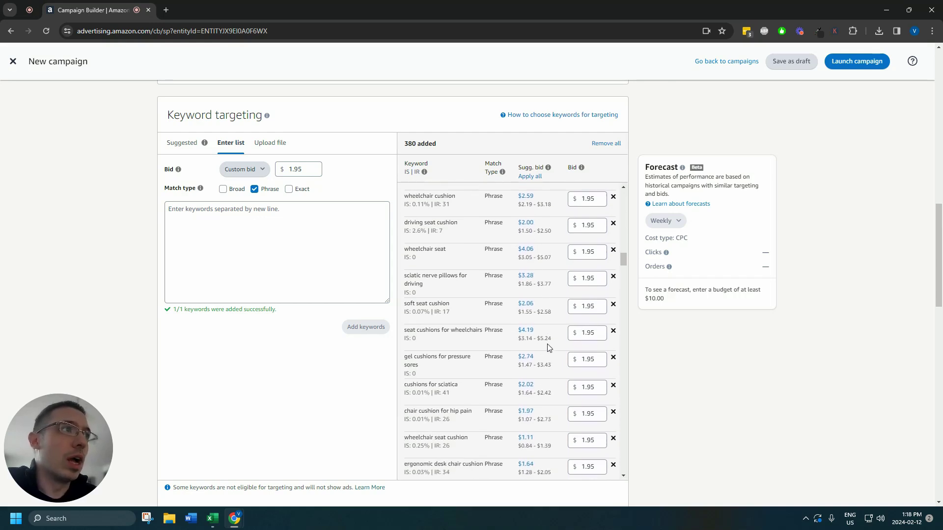
{"action": "scroll", "coordinate": [555, 354], "scroll_direction": "down", "scroll_amount": 1}
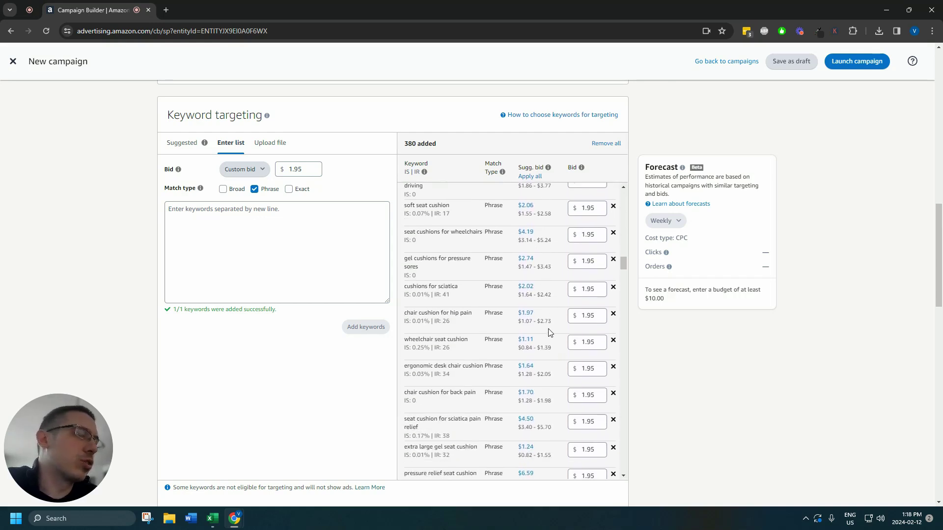
{"action": "left_click", "coordinate": [529, 339]}
{"action": "scroll", "coordinate": [530, 342], "scroll_direction": "down", "scroll_amount": 1}
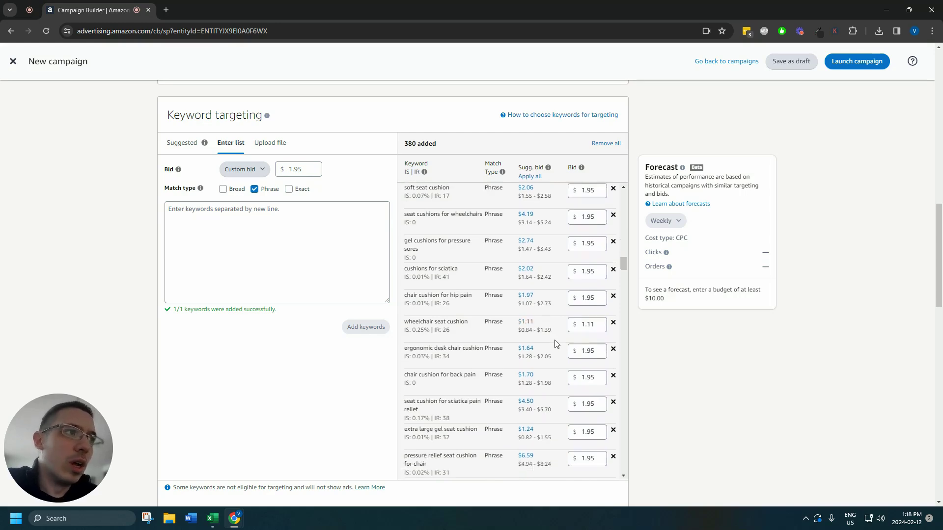
{"action": "left_click", "coordinate": [529, 315]}
{"action": "left_click", "coordinate": [526, 343]}
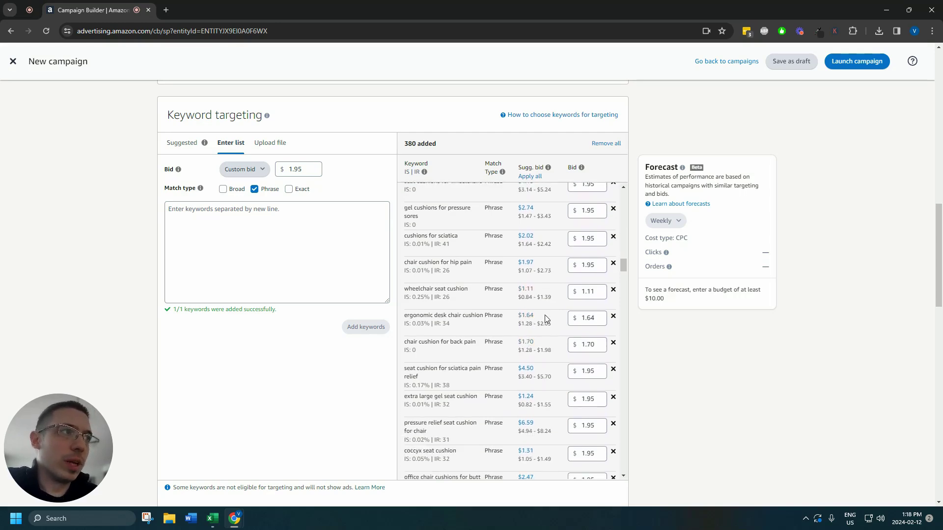
{"action": "scroll", "coordinate": [535, 350], "scroll_direction": "down", "scroll_amount": 1}
{"action": "left_click", "coordinate": [527, 347]}
- Bid coccyx seat cushion its suggested 1.31, plus suggested bids on hip pain cushion and pressure sore pads
{"action": "scroll", "coordinate": [535, 350], "scroll_direction": "down", "scroll_amount": 1}
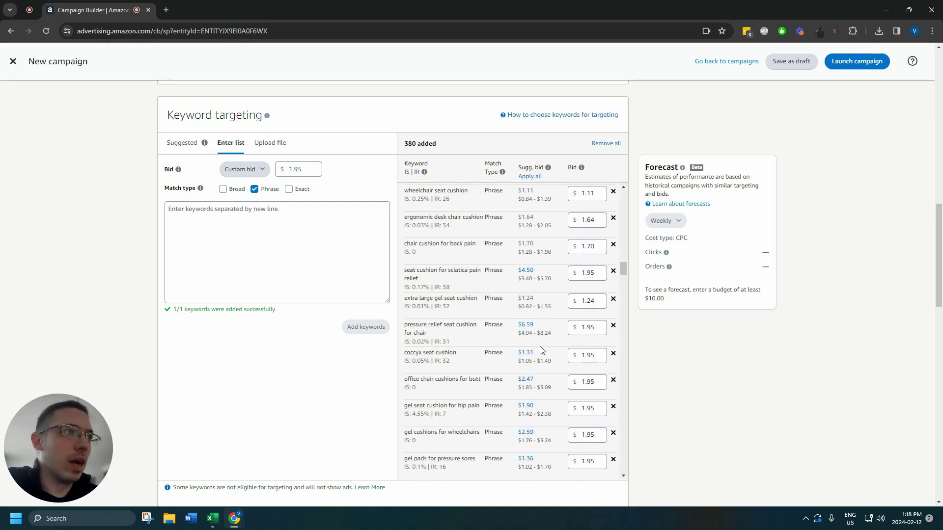
{"action": "scroll", "coordinate": [528, 327], "scroll_direction": "down", "scroll_amount": 1}
{"action": "left_click", "coordinate": [525, 304]}
{"action": "scroll", "coordinate": [528, 343], "scroll_direction": "down", "scroll_amount": 1}
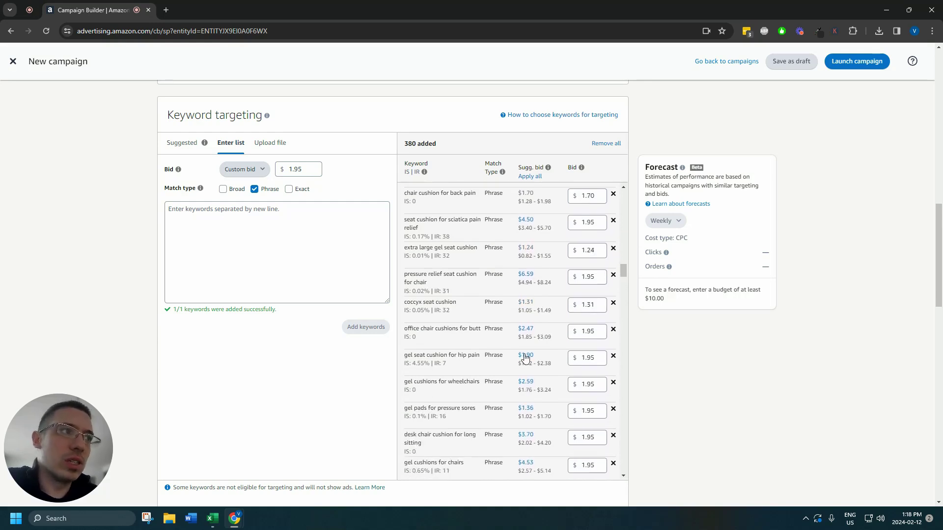
{"action": "scroll", "coordinate": [544, 368], "scroll_direction": "down", "scroll_amount": 1}
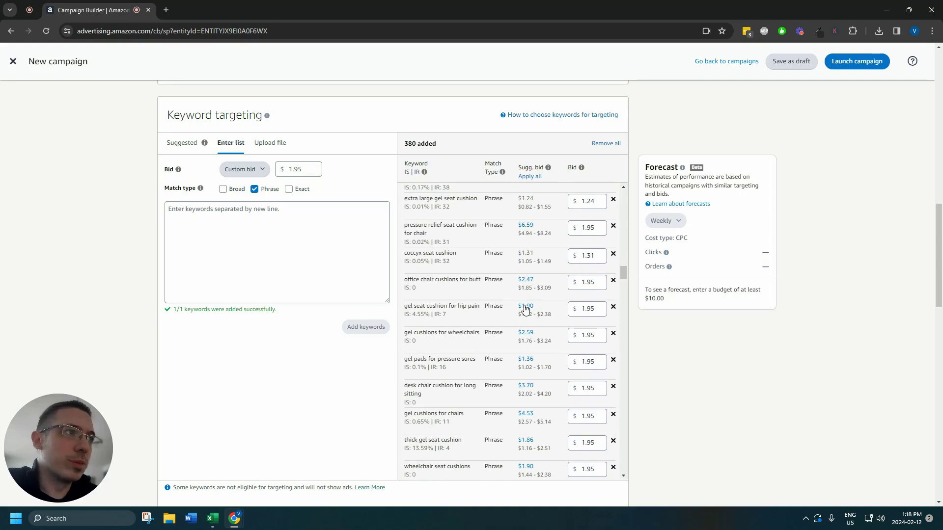
{"action": "left_click", "coordinate": [524, 308]}
{"action": "left_click", "coordinate": [528, 361]}
- Leave the bidding choice unchanged and apply the suggested bid to the extra-thick pressure relief cushion
{"action": "scroll", "coordinate": [528, 361], "scroll_direction": "down", "scroll_amount": 2}
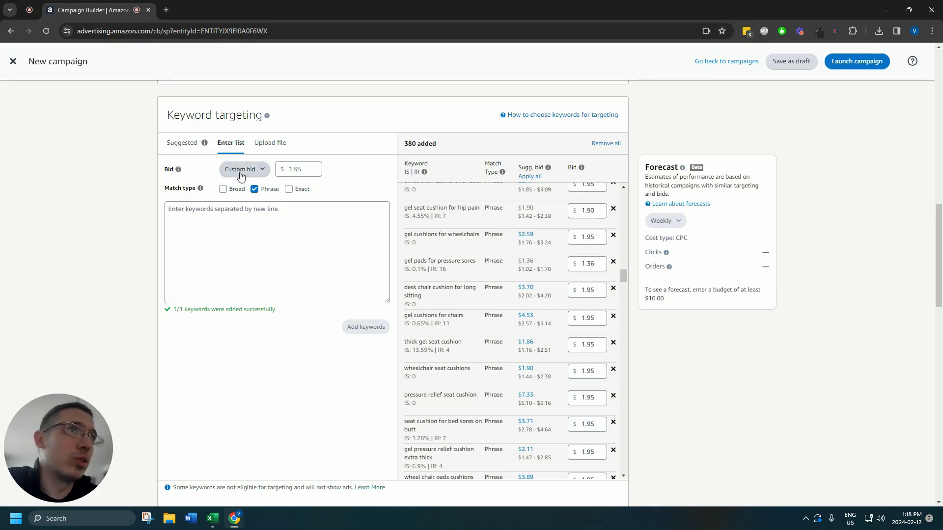
{"action": "left_click", "coordinate": [258, 169]}
{"action": "left_click", "coordinate": [259, 258]}
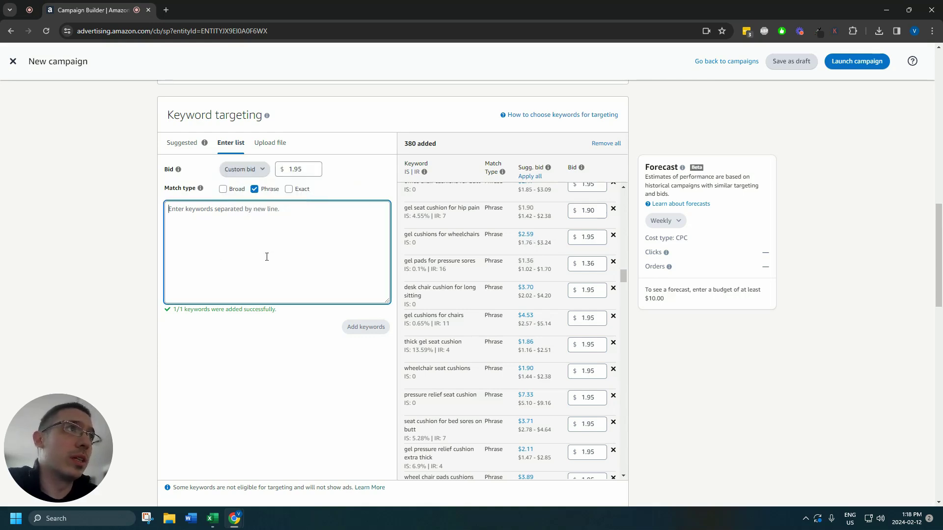
{"action": "scroll", "coordinate": [527, 326], "scroll_direction": "down", "scroll_amount": 1}
{"action": "scroll", "coordinate": [528, 326], "scroll_direction": "down", "scroll_amount": 1}
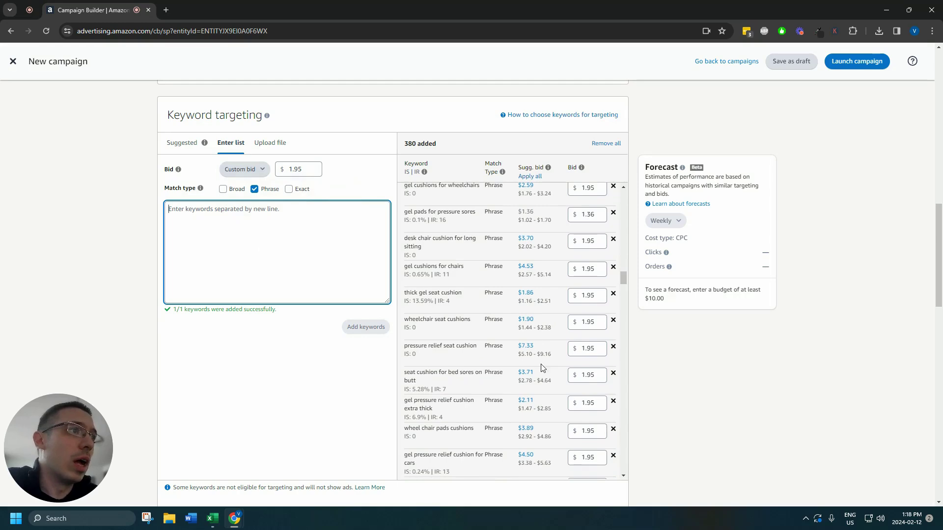
{"action": "left_click", "coordinate": [525, 400]}
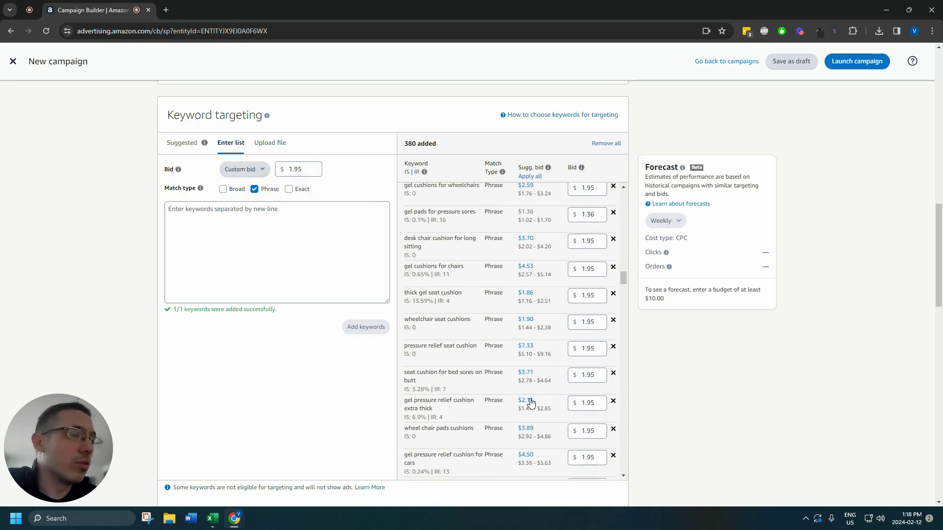
- Keep the extra-thick cushion at 1.95 and bid silicone seat cushion its suggested 1.86
{"action": "left_click", "coordinate": [576, 400]}
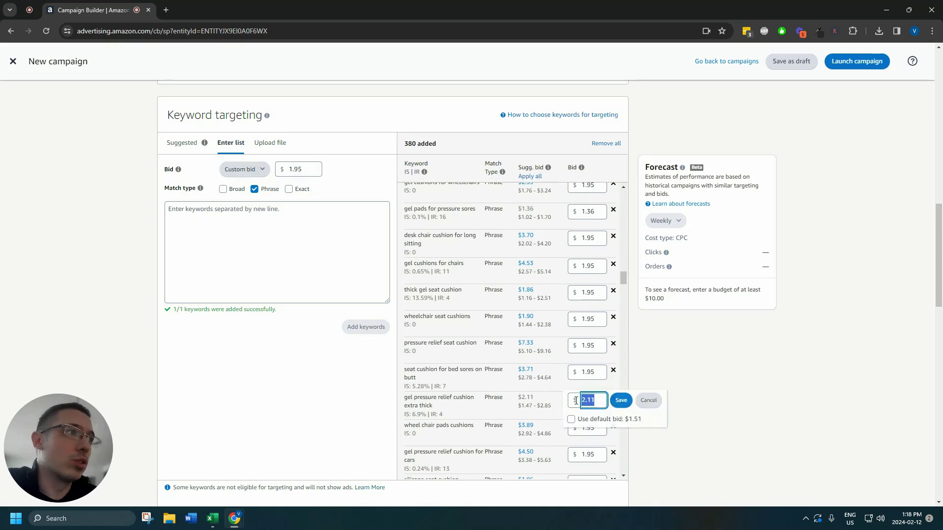
{"action": "type", "text": "1.95"}
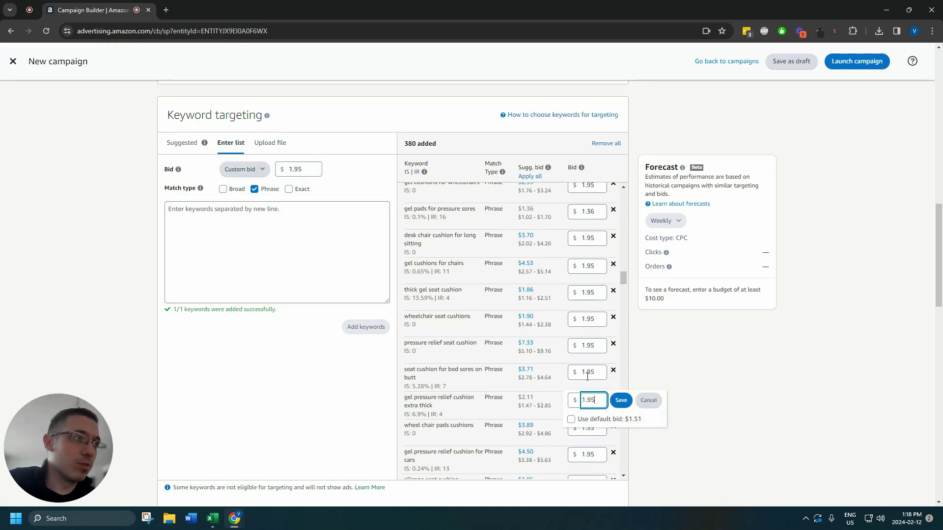
{"action": "key", "text": "Return"}
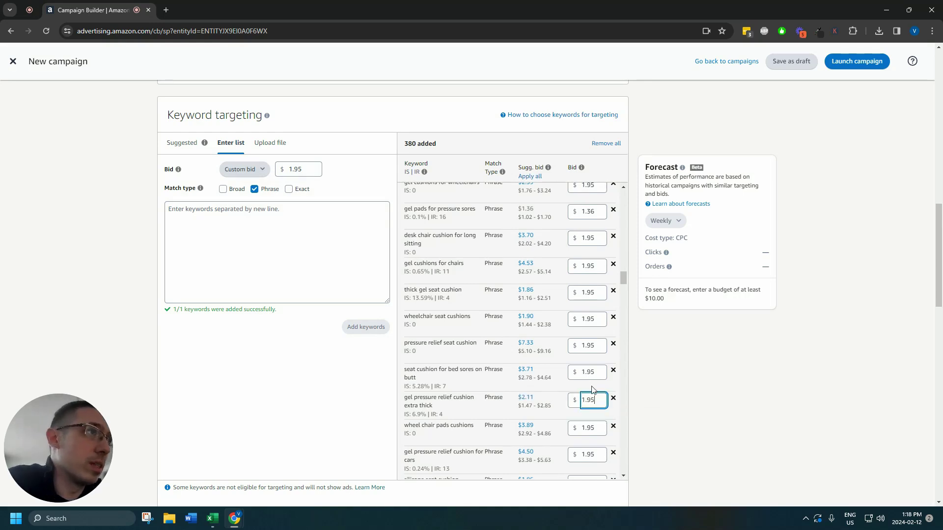
{"action": "scroll", "coordinate": [527, 323], "scroll_direction": "down", "scroll_amount": 3}
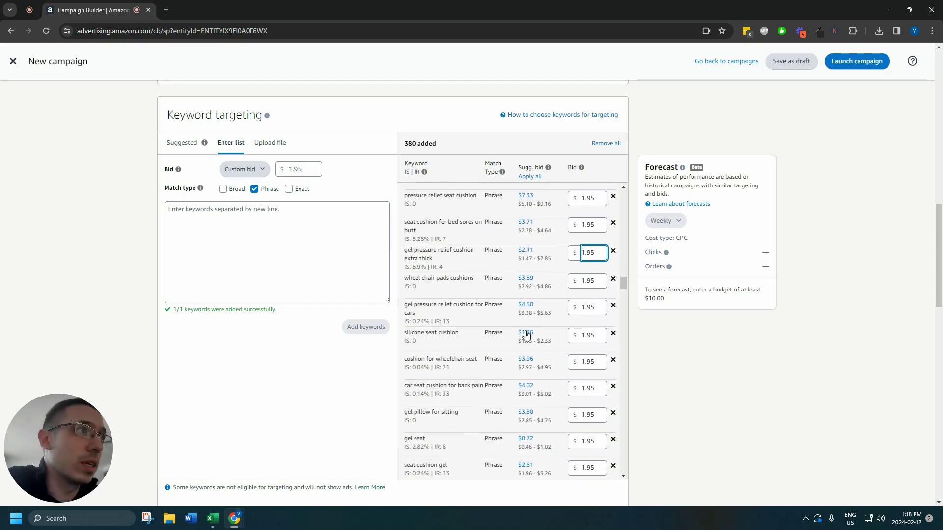
{"action": "left_click", "coordinate": [526, 334]}
- Apply the suggested 1.17 bid to both sciatica car seat cushion and tailbone cushion
{"action": "scroll", "coordinate": [538, 351], "scroll_direction": "down", "scroll_amount": 2}
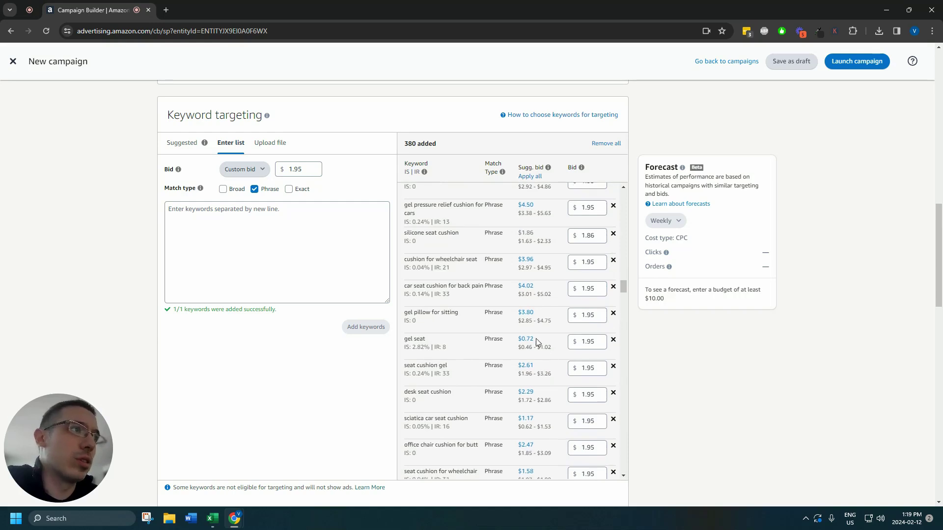
{"action": "scroll", "coordinate": [536, 342], "scroll_direction": "down", "scroll_amount": 1}
{"action": "scroll", "coordinate": [544, 351], "scroll_direction": "down", "scroll_amount": 1}
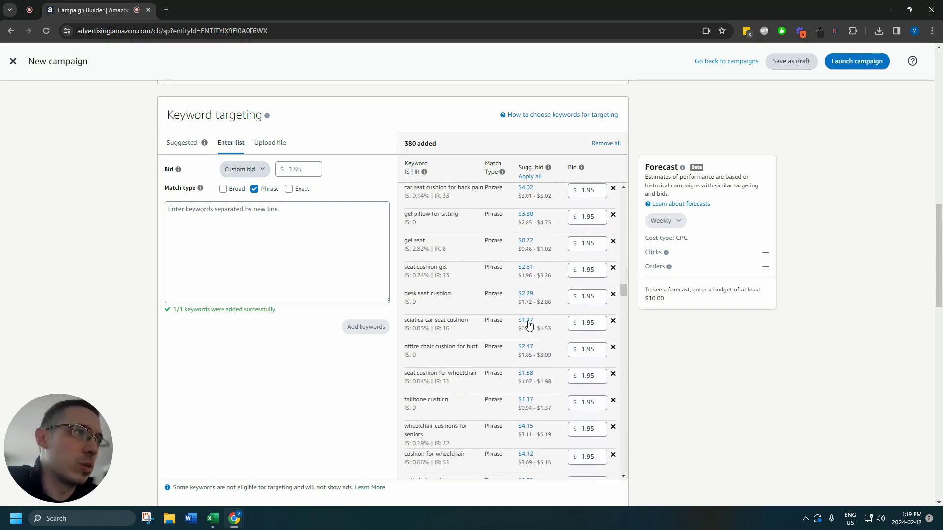
{"action": "left_click", "coordinate": [528, 323]}
{"action": "scroll", "coordinate": [531, 344], "scroll_direction": "down", "scroll_amount": 1}
{"action": "left_click", "coordinate": [525, 347]}
- Bid tailbone pain relief 1.16 and purple pillow seat cushion 1.73, leaving purple simply seat cushion at 1.95
{"action": "scroll", "coordinate": [552, 357], "scroll_direction": "down", "scroll_amount": 1}
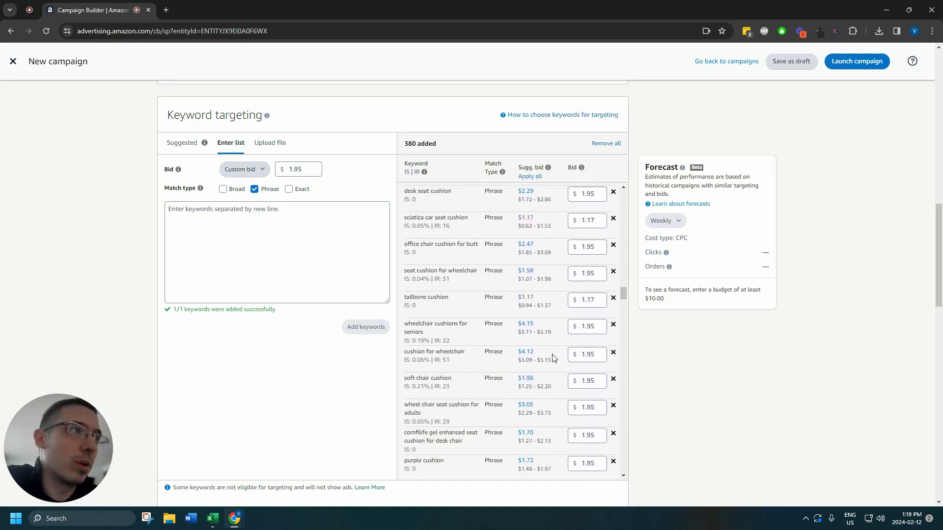
{"action": "scroll", "coordinate": [538, 370], "scroll_direction": "down", "scroll_amount": 4}
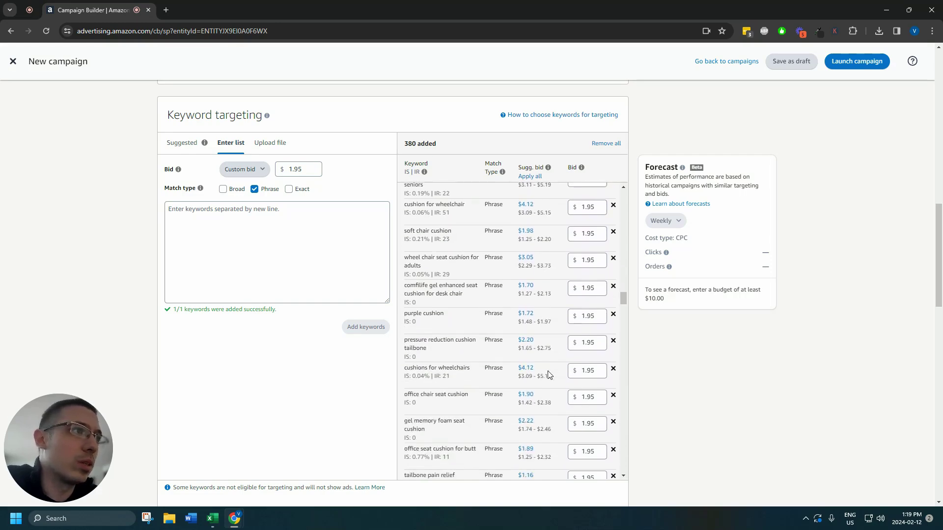
{"action": "scroll", "coordinate": [549, 359], "scroll_direction": "down", "scroll_amount": 3}
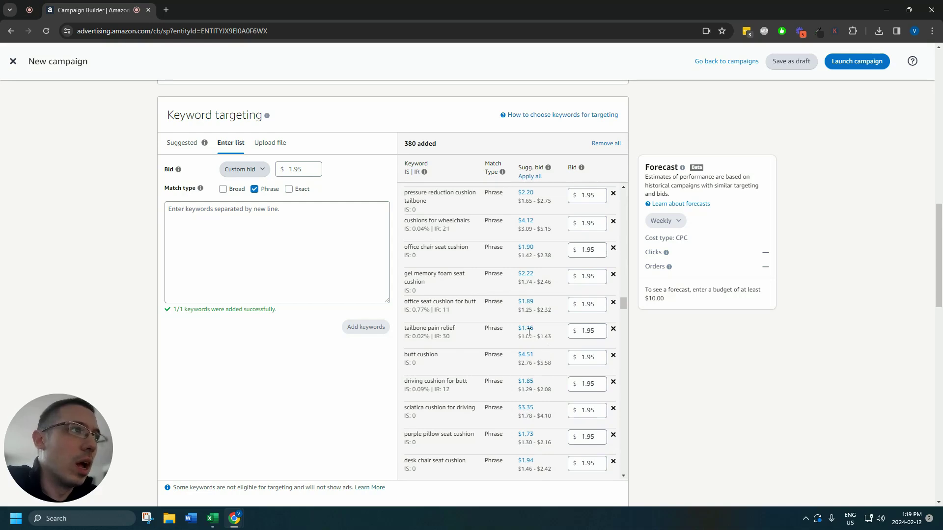
{"action": "left_click", "coordinate": [526, 328]}
{"action": "scroll", "coordinate": [535, 337], "scroll_direction": "down", "scroll_amount": 2}
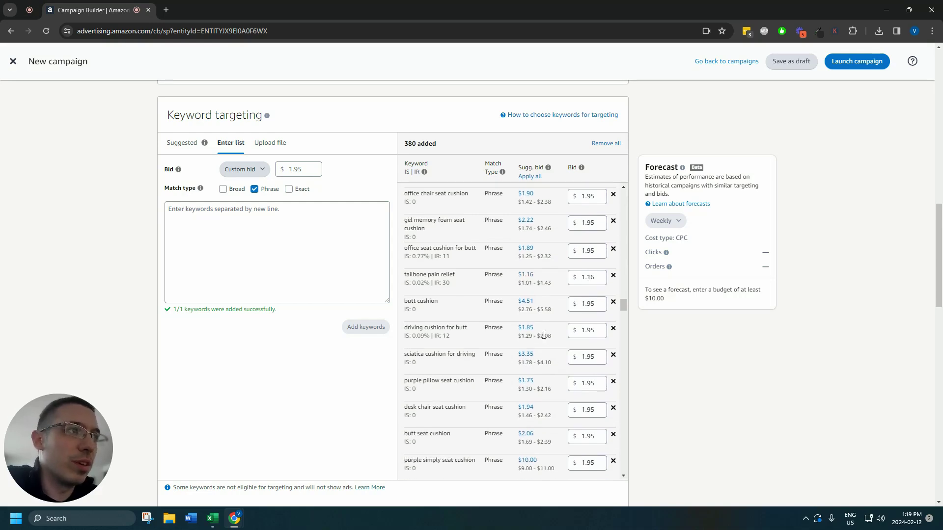
{"action": "scroll", "coordinate": [544, 335], "scroll_direction": "down", "scroll_amount": 2}
{"action": "left_click", "coordinate": [527, 337]}
{"action": "scroll", "coordinate": [545, 339], "scroll_direction": "down", "scroll_amount": 2}
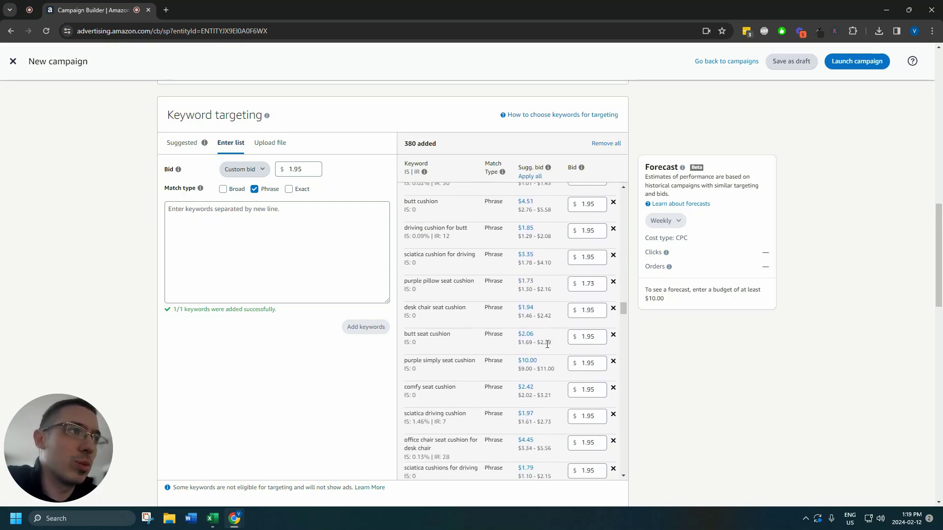
{"action": "scroll", "coordinate": [547, 344], "scroll_direction": "down", "scroll_amount": 1}
{"action": "left_click_drag", "start_coordinate": [402, 315], "coordinate": [566, 327]}
- Use suggested bids: kolbs extra large 1.58, gel 1.22, sciatica 1.28, wheel chair 1.79, gaming 1.45, driver 1.72, mobility scooter 0.94
{"action": "left_click", "coordinate": [559, 328]}
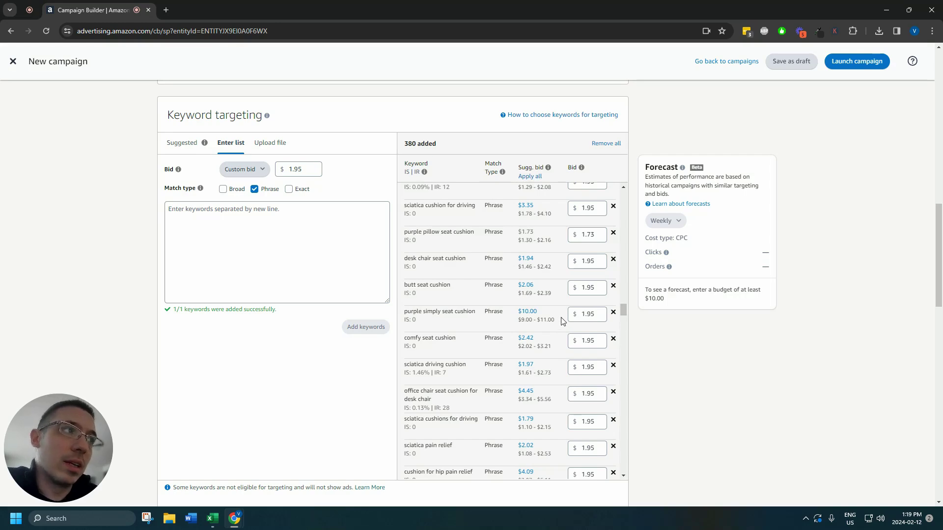
{"action": "scroll", "coordinate": [514, 317], "scroll_direction": "down", "scroll_amount": 2}
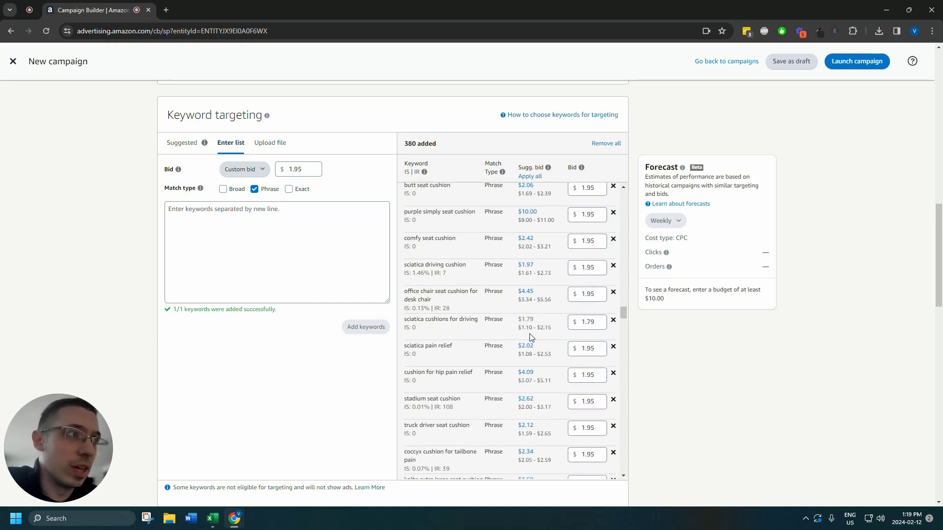
{"action": "scroll", "coordinate": [528, 325], "scroll_direction": "down", "scroll_amount": 4}
{"action": "left_click", "coordinate": [525, 284]}
{"action": "scroll", "coordinate": [524, 290], "scroll_direction": "down", "scroll_amount": 2}
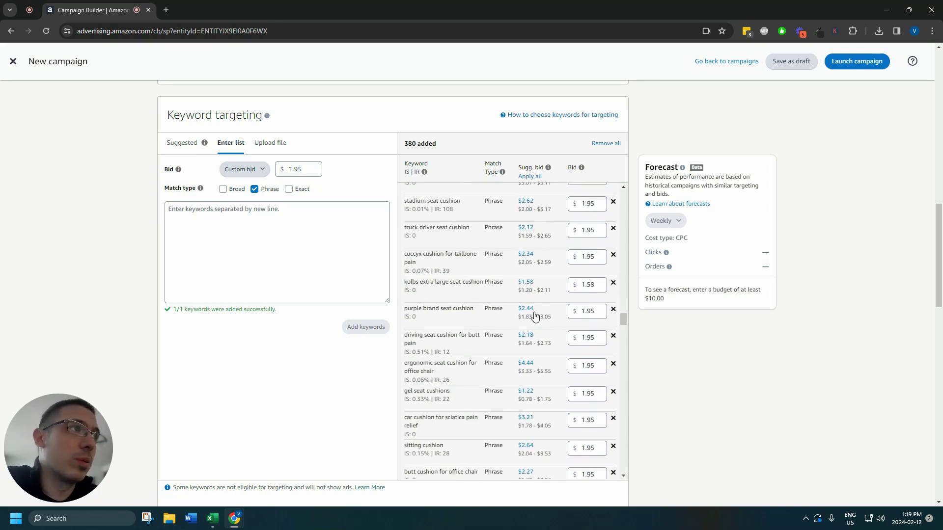
{"action": "left_click", "coordinate": [526, 293]}
{"action": "scroll", "coordinate": [535, 354], "scroll_direction": "down", "scroll_amount": 1}
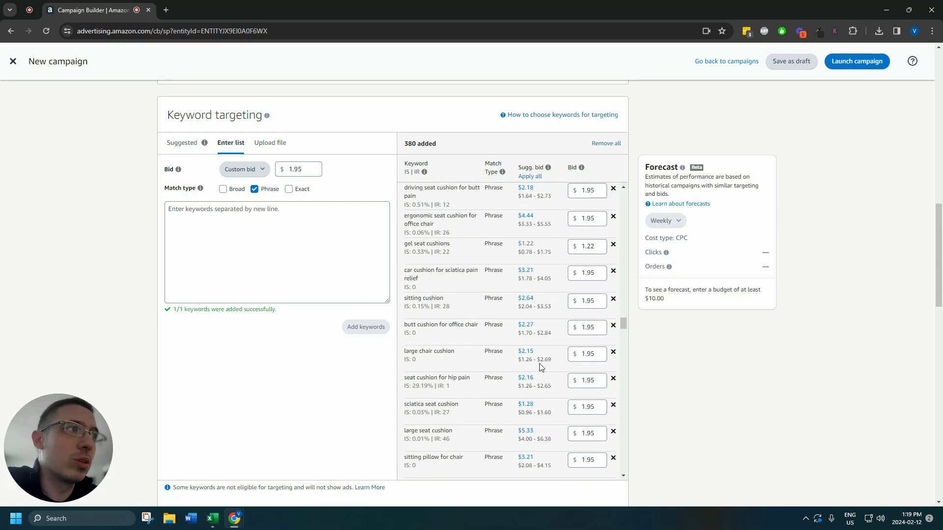
{"action": "scroll", "coordinate": [537, 361], "scroll_direction": "down", "scroll_amount": 1}
{"action": "left_click", "coordinate": [526, 355]}
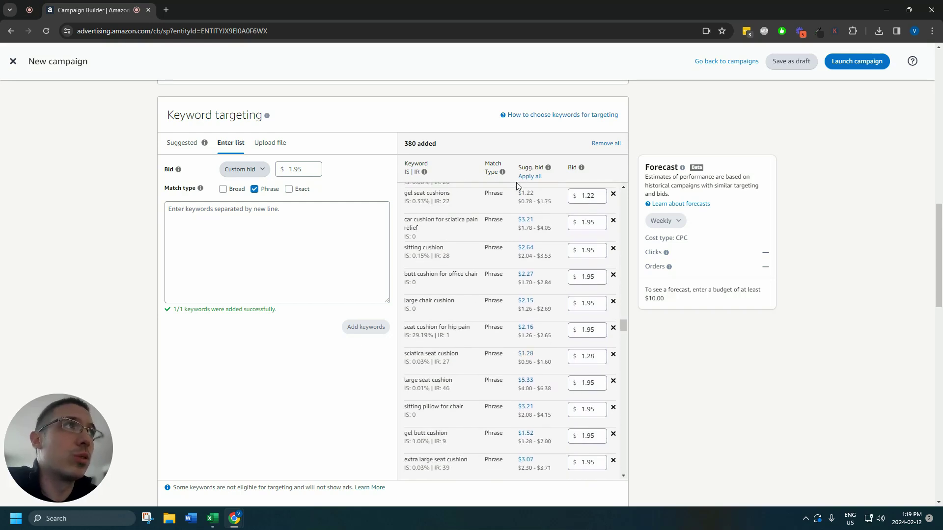
{"action": "scroll", "coordinate": [541, 353], "scroll_direction": "down", "scroll_amount": 2}
{"action": "scroll", "coordinate": [541, 341], "scroll_direction": "down", "scroll_amount": 1}
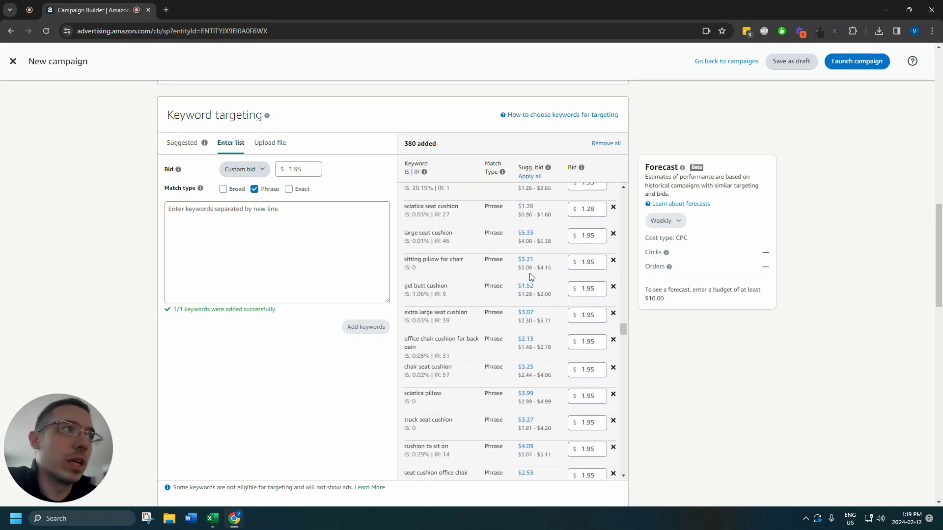
{"action": "scroll", "coordinate": [530, 297], "scroll_direction": "down", "scroll_amount": 1}
{"action": "scroll", "coordinate": [538, 328], "scroll_direction": "down", "scroll_amount": 1}
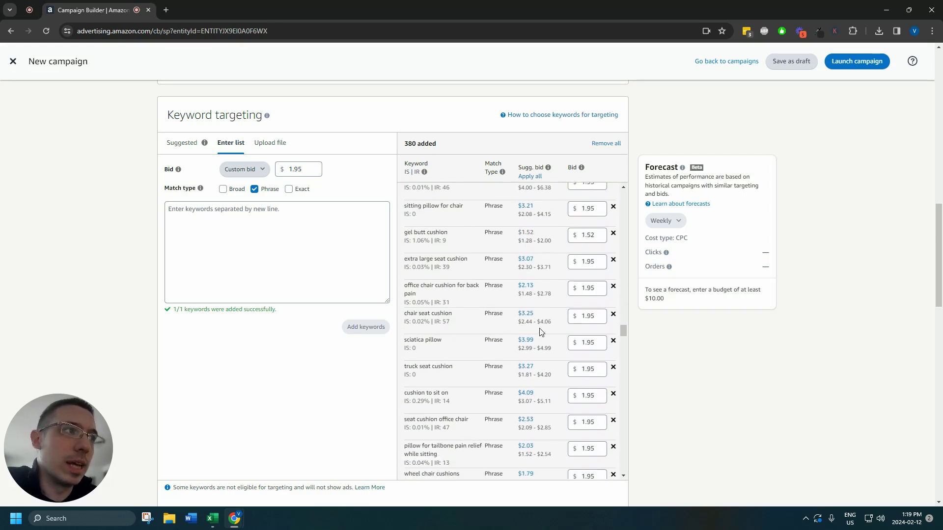
{"action": "scroll", "coordinate": [557, 341], "scroll_direction": "down", "scroll_amount": 2}
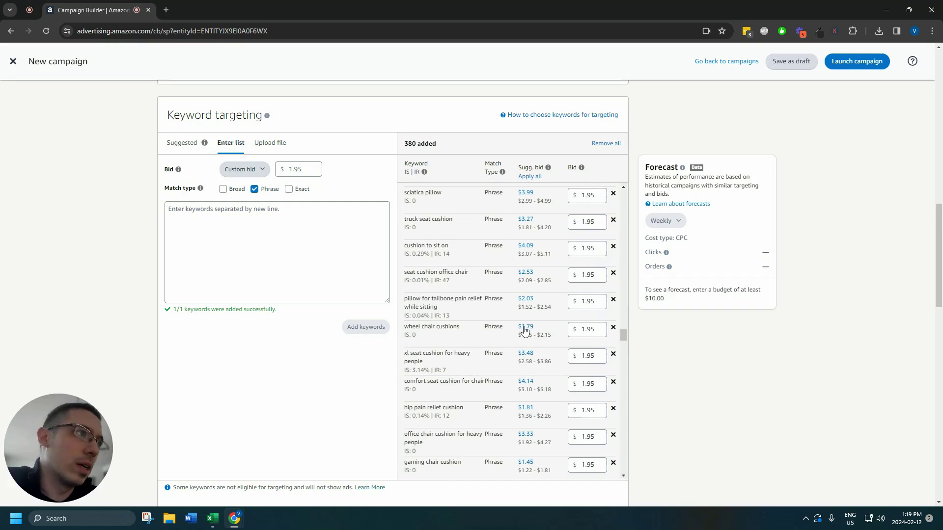
{"action": "left_click", "coordinate": [525, 328]}
{"action": "scroll", "coordinate": [550, 347], "scroll_direction": "down", "scroll_amount": 2}
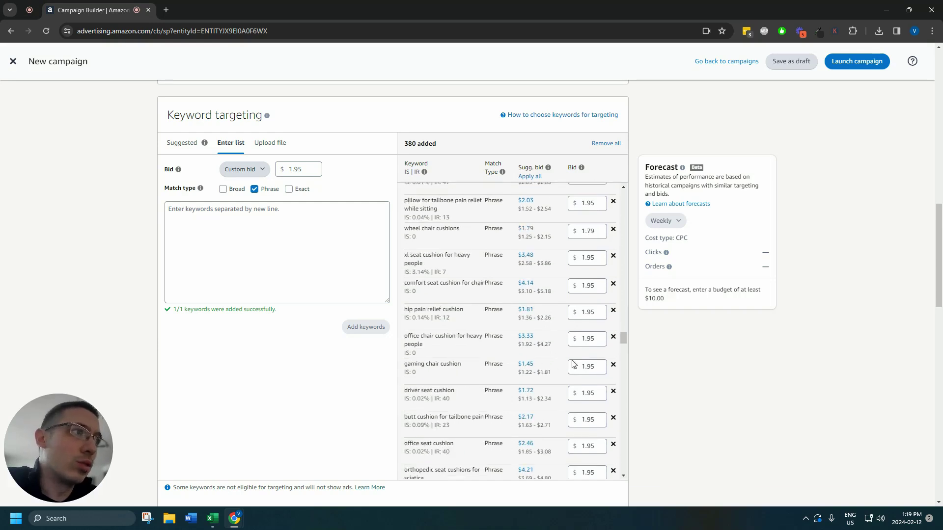
{"action": "left_click", "coordinate": [525, 364]}
{"action": "scroll", "coordinate": [552, 344], "scroll_direction": "down", "scroll_amount": 3}
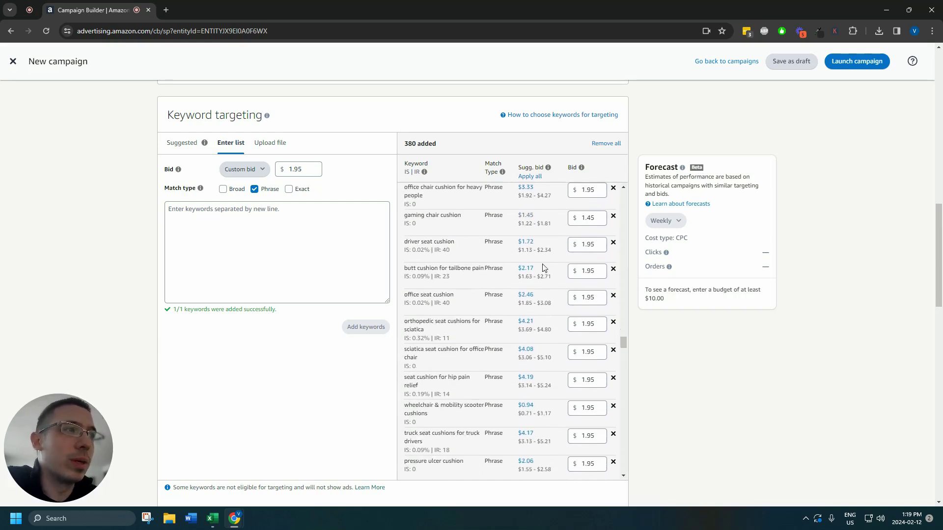
{"action": "left_click", "coordinate": [525, 242]}
{"action": "scroll", "coordinate": [543, 290], "scroll_direction": "down", "scroll_amount": 1}
{"action": "scroll", "coordinate": [555, 324], "scroll_direction": "down", "scroll_amount": 1}
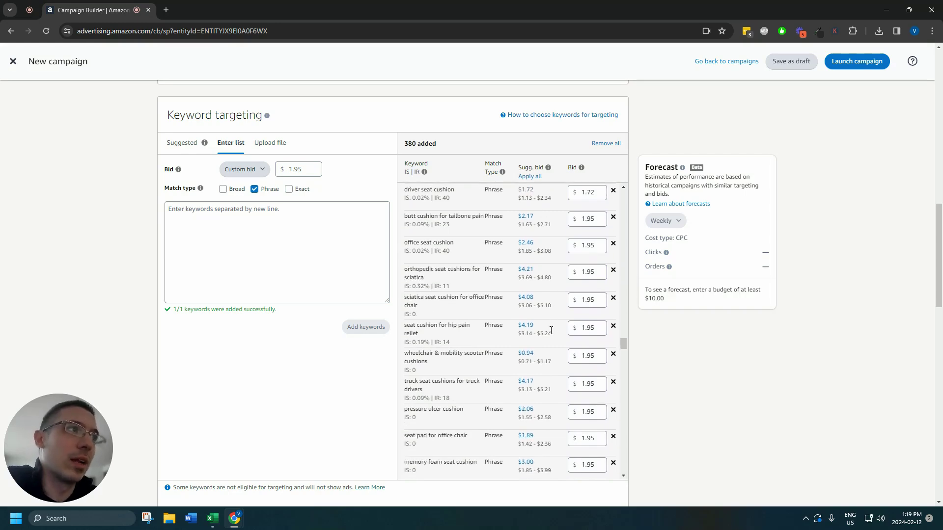
{"action": "left_click", "coordinate": [529, 353]}
- Apply suggested bids to coccyx (1.48), wheelchair pads (1.51), extra wide (1.16), pressure relief (1.83), car cushion (1.50), and six more keywords
{"action": "scroll", "coordinate": [550, 356], "scroll_direction": "down", "scroll_amount": 2}
{"action": "scroll", "coordinate": [556, 349], "scroll_direction": "down", "scroll_amount": 1}
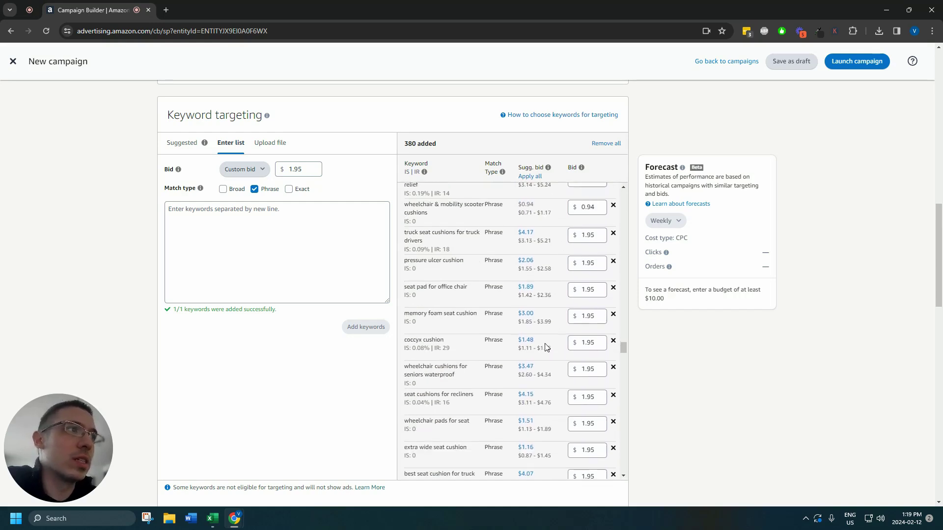
{"action": "left_click", "coordinate": [530, 342]}
{"action": "scroll", "coordinate": [545, 353], "scroll_direction": "down", "scroll_amount": 1}
{"action": "scroll", "coordinate": [533, 344], "scroll_direction": "down", "scroll_amount": 1}
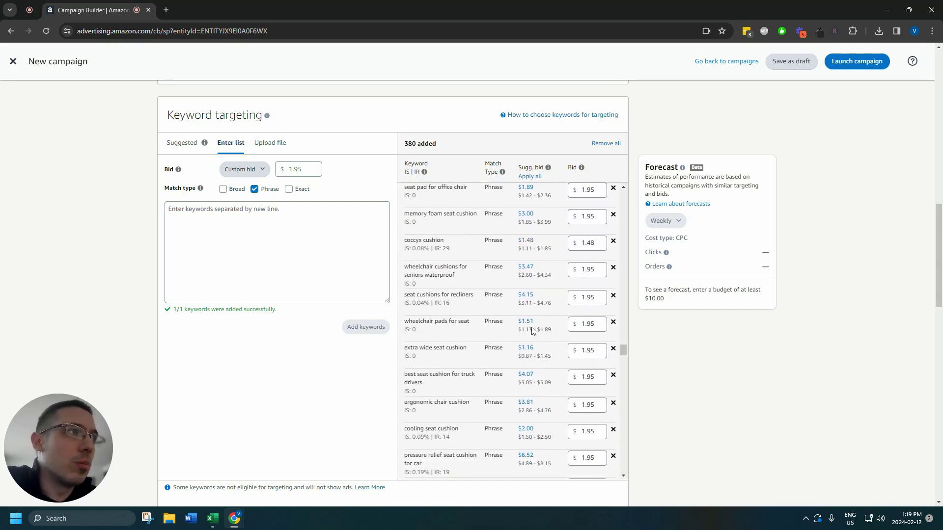
{"action": "left_click", "coordinate": [530, 322]}
{"action": "scroll", "coordinate": [545, 334], "scroll_direction": "down", "scroll_amount": 1}
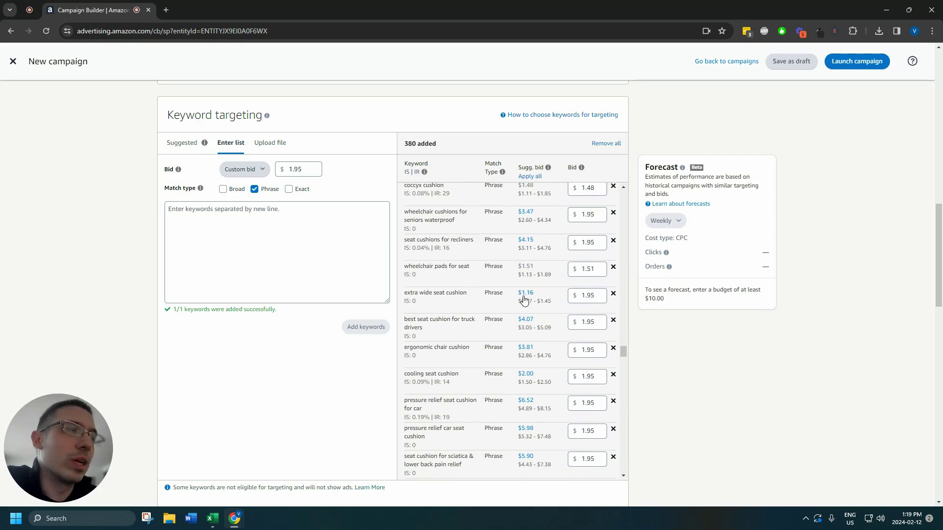
{"action": "left_click", "coordinate": [526, 293]}
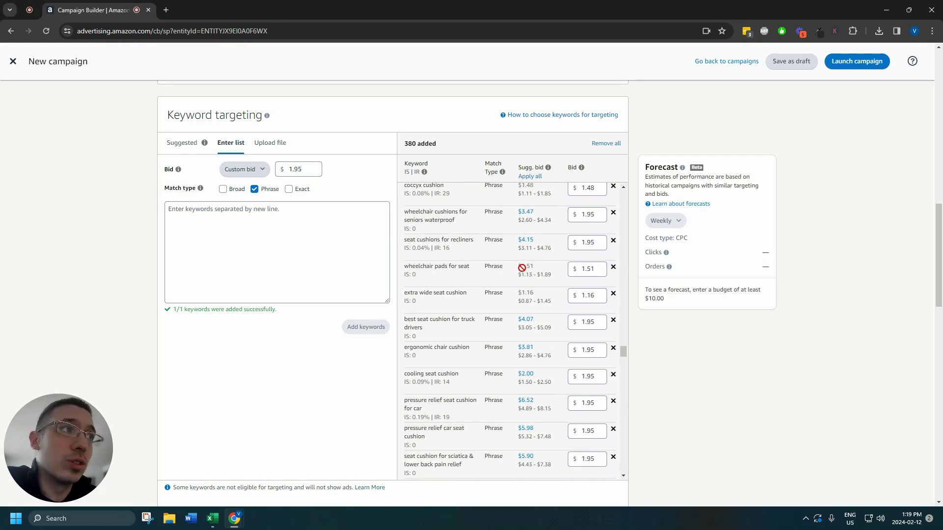
{"action": "scroll", "coordinate": [544, 314], "scroll_direction": "down", "scroll_amount": 2}
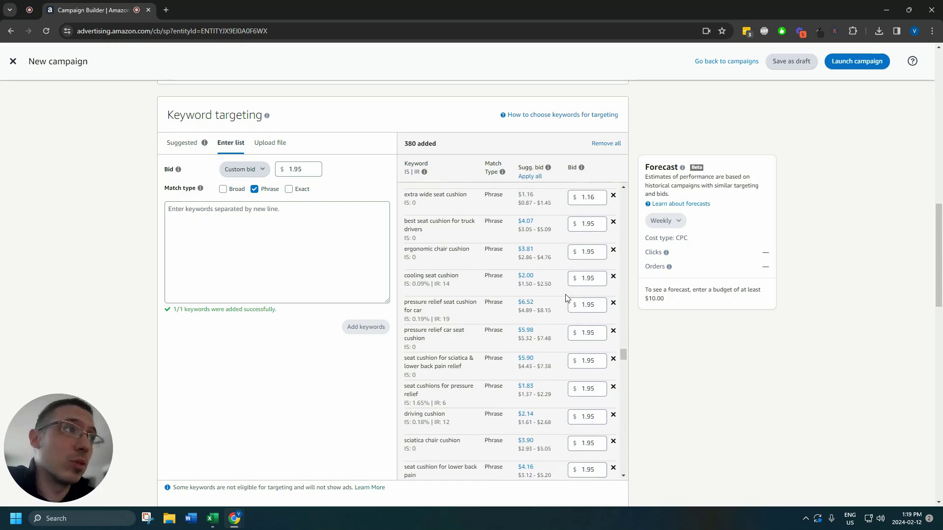
{"action": "scroll", "coordinate": [538, 319], "scroll_direction": "down", "scroll_amount": 1}
{"action": "left_click", "coordinate": [525, 338]}
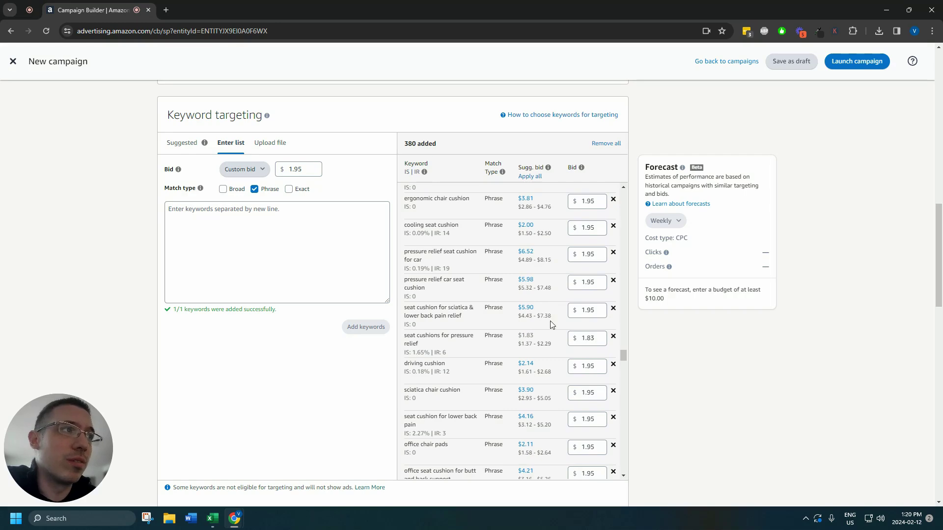
{"action": "scroll", "coordinate": [551, 325], "scroll_direction": "down", "scroll_amount": 3}
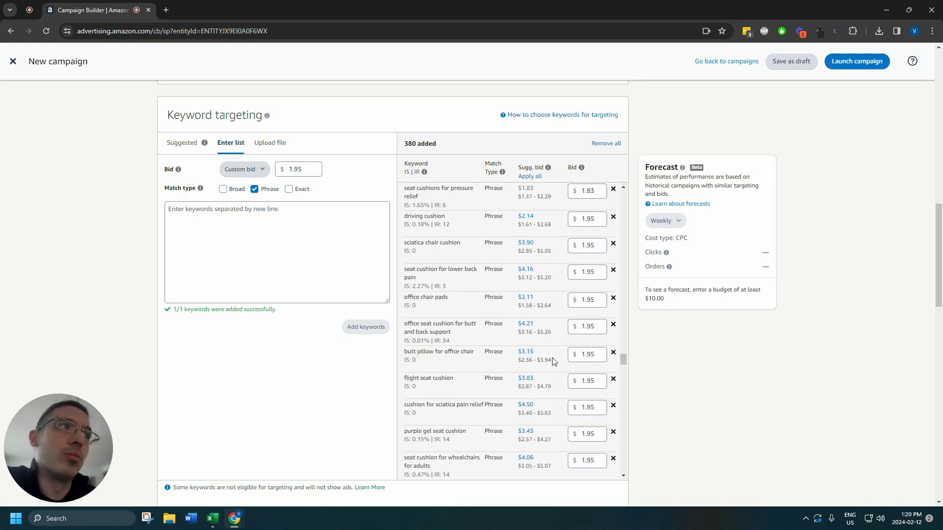
{"action": "scroll", "coordinate": [553, 362], "scroll_direction": "down", "scroll_amount": 1}
{"action": "scroll", "coordinate": [557, 354], "scroll_direction": "down", "scroll_amount": 4}
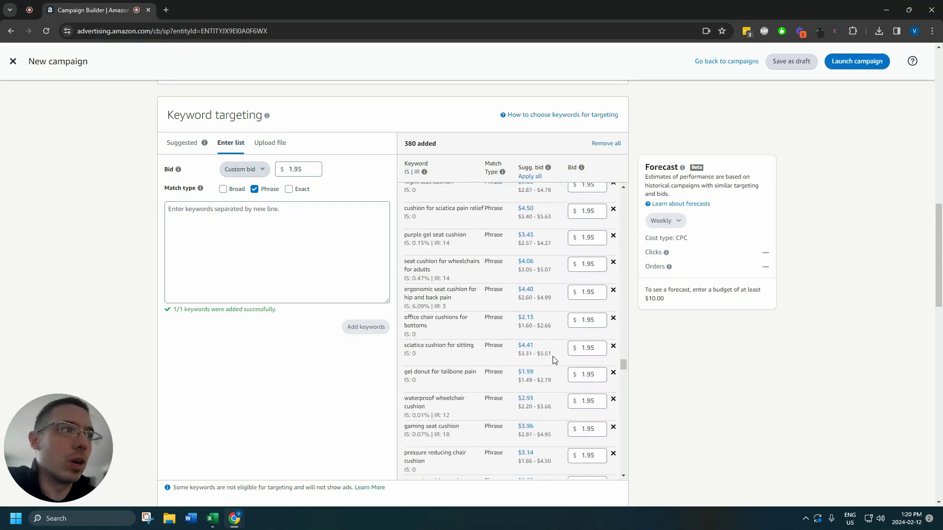
{"action": "scroll", "coordinate": [555, 363], "scroll_direction": "down", "scroll_amount": 4}
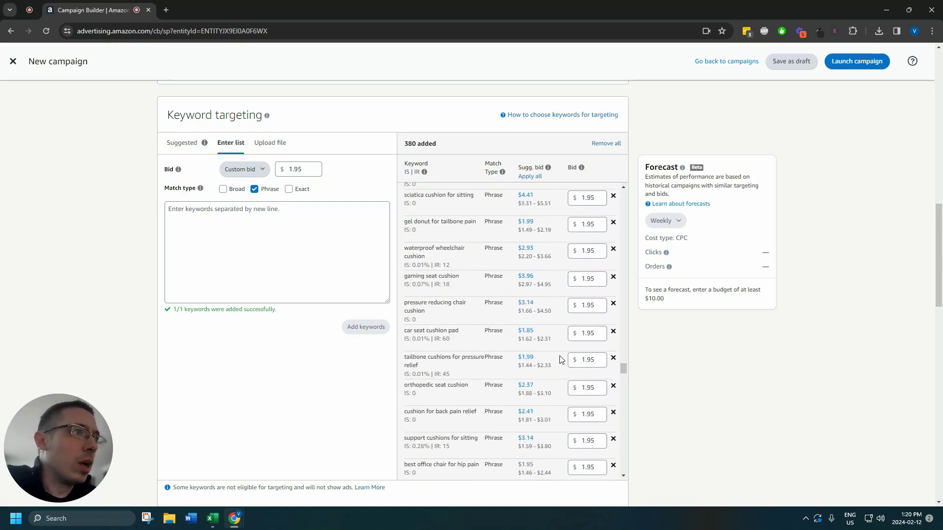
{"action": "scroll", "coordinate": [548, 353], "scroll_direction": "down", "scroll_amount": 1}
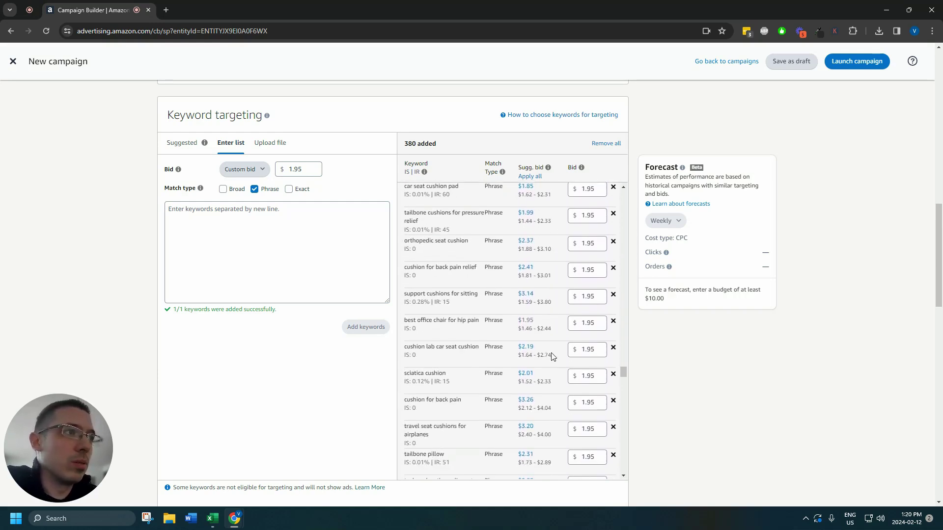
{"action": "scroll", "coordinate": [552, 357], "scroll_direction": "down", "scroll_amount": 4}
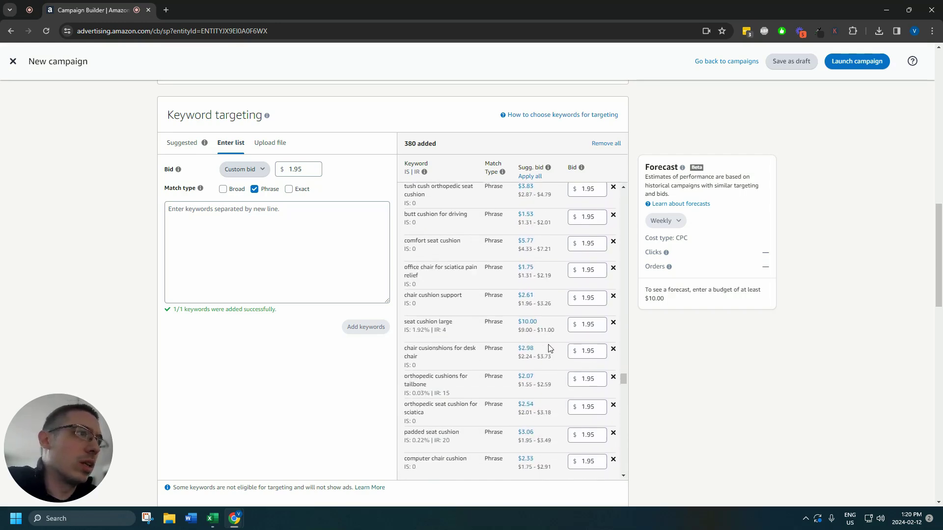
{"action": "scroll", "coordinate": [553, 353], "scroll_direction": "down", "scroll_amount": 4}
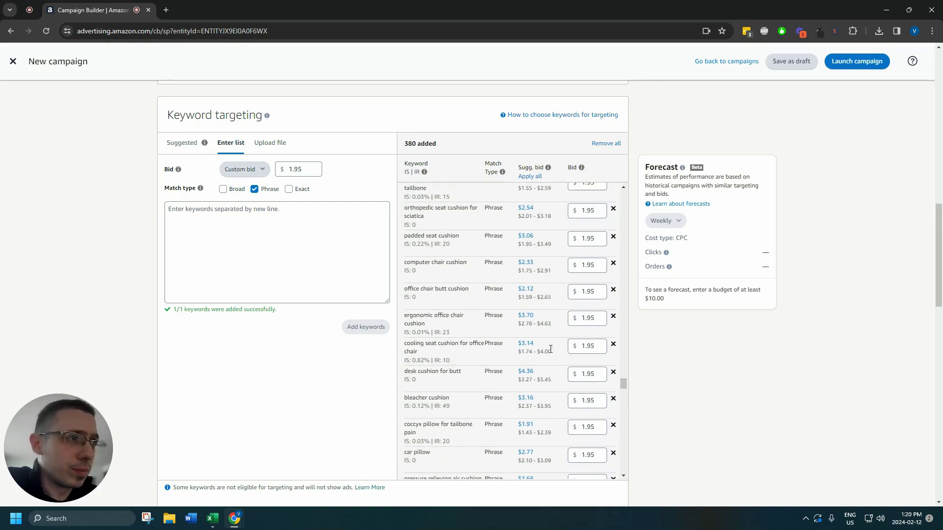
{"action": "scroll", "coordinate": [550, 349], "scroll_direction": "down", "scroll_amount": 6}
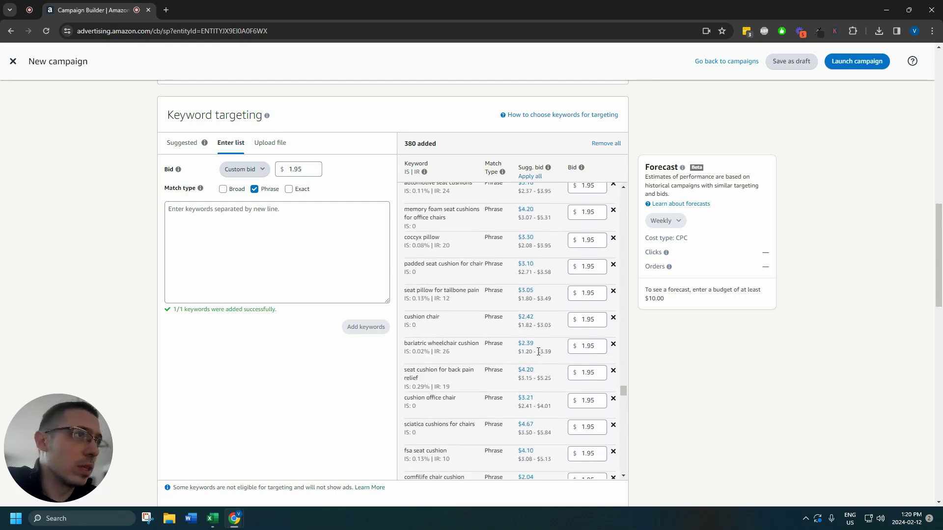
{"action": "scroll", "coordinate": [538, 351], "scroll_direction": "down", "scroll_amount": 5}
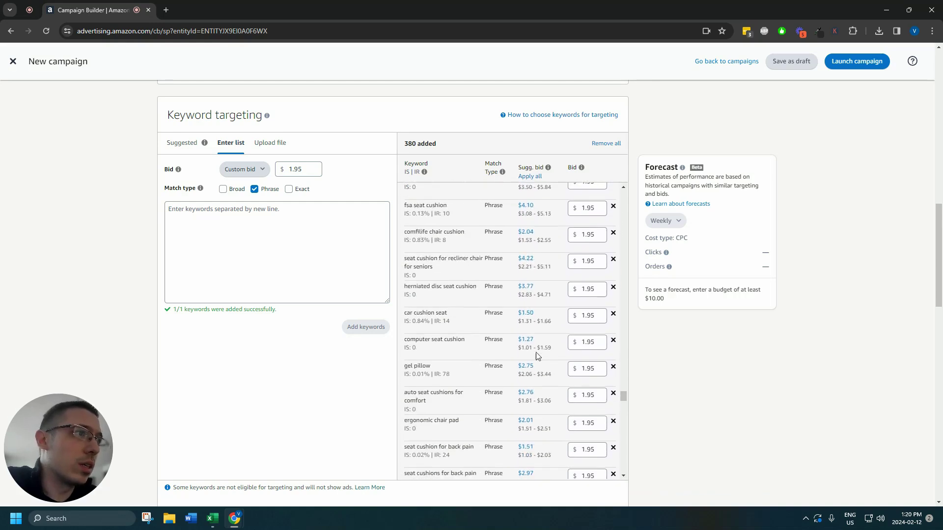
{"action": "left_click", "coordinate": [523, 314]}
{"action": "scroll", "coordinate": [540, 361], "scroll_direction": "down", "scroll_amount": 2}
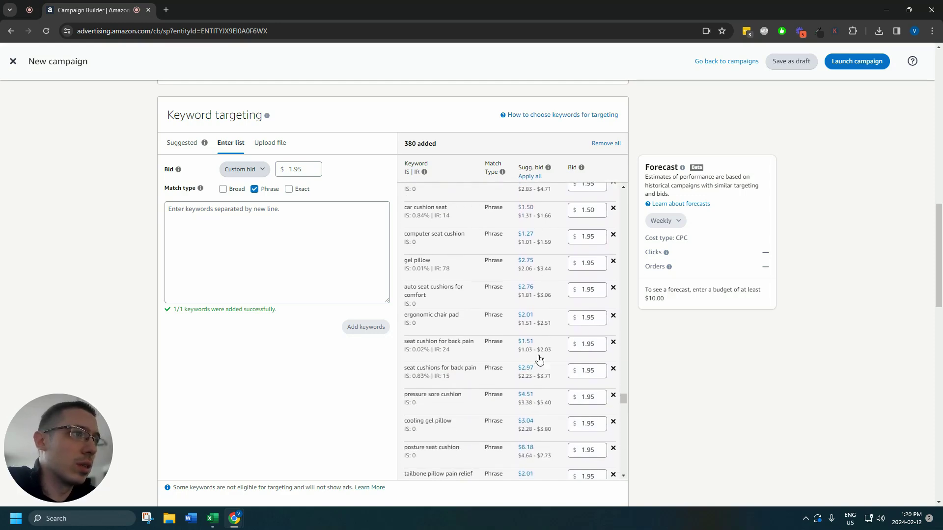
{"action": "scroll", "coordinate": [539, 360], "scroll_direction": "down", "scroll_amount": 6}
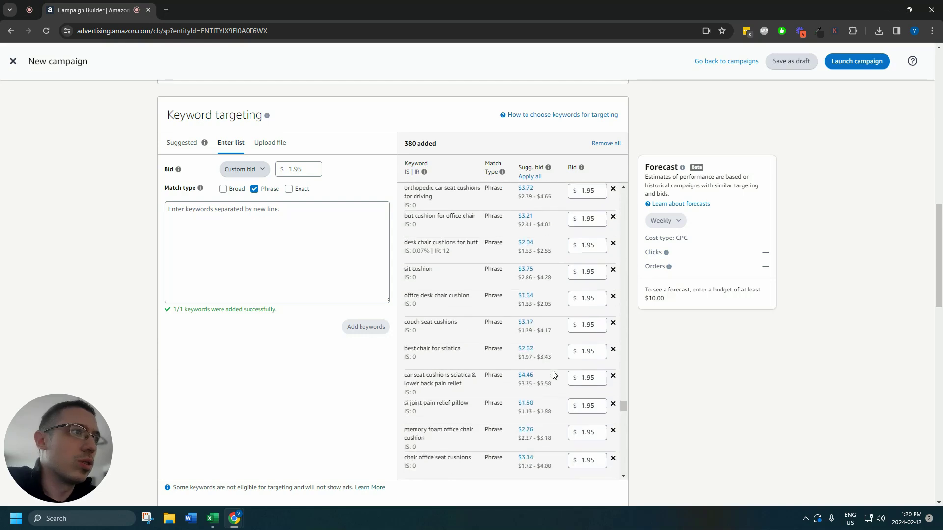
{"action": "scroll", "coordinate": [554, 375], "scroll_direction": "down", "scroll_amount": 1}
{"action": "left_click", "coordinate": [527, 273]}
{"action": "scroll", "coordinate": [530, 294], "scroll_direction": "down", "scroll_amount": 2}
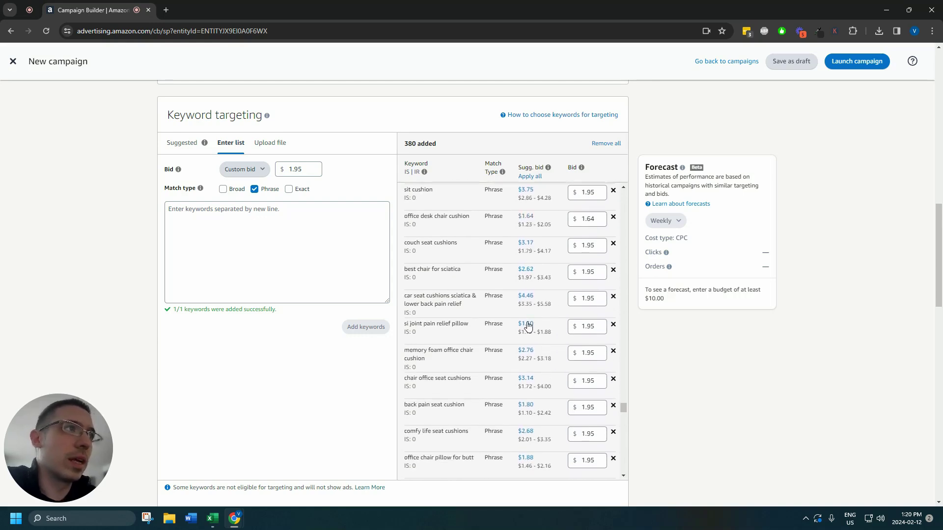
{"action": "left_click", "coordinate": [526, 325]}
{"action": "scroll", "coordinate": [528, 344], "scroll_direction": "down", "scroll_amount": 1}
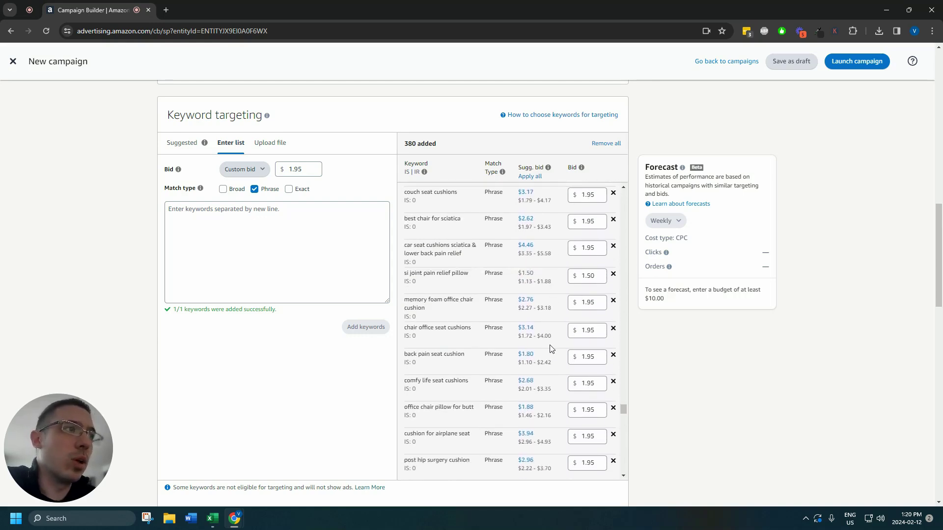
{"action": "left_click", "coordinate": [527, 354]}
{"action": "scroll", "coordinate": [528, 364], "scroll_direction": "down", "scroll_amount": 3}
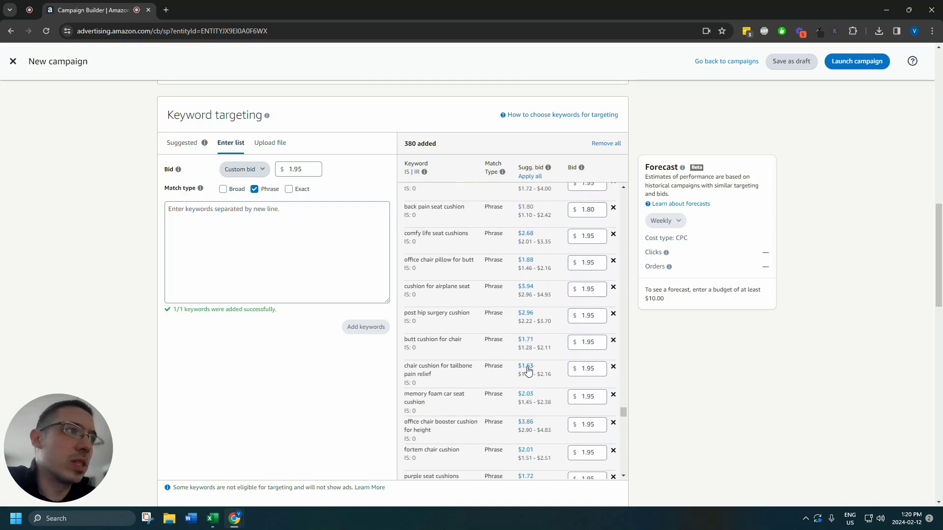
{"action": "left_click", "coordinate": [526, 367]}
{"action": "left_click", "coordinate": [526, 340]}
{"action": "scroll", "coordinate": [540, 344], "scroll_direction": "down", "scroll_amount": 3}
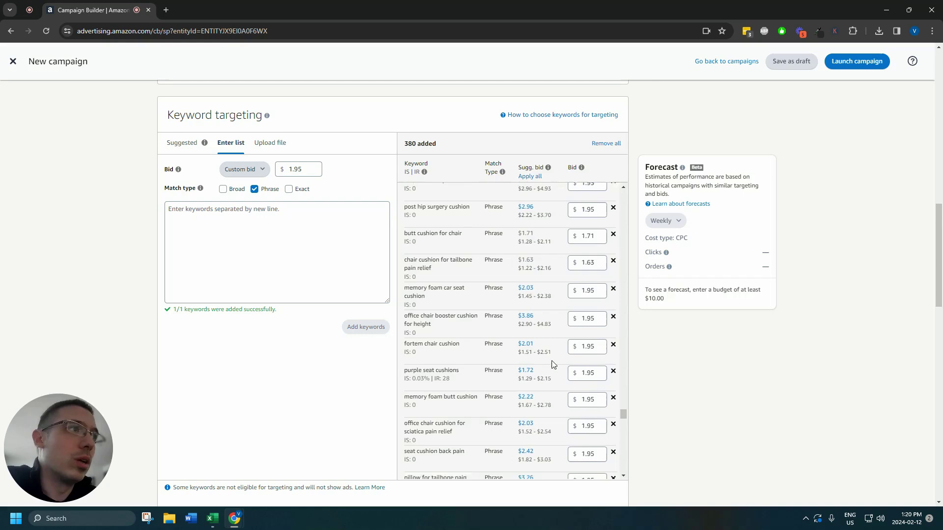
{"action": "scroll", "coordinate": [553, 365], "scroll_direction": "down", "scroll_amount": 1}
{"action": "left_click", "coordinate": [526, 326]}
- Apply suggested bids: seat pillow 1.86, pilonidal 1.11, tailbone seat 1.28, thick seat 1.02, computer chair cushions 1.68, and others
{"action": "scroll", "coordinate": [553, 315], "scroll_direction": "down", "scroll_amount": 1}
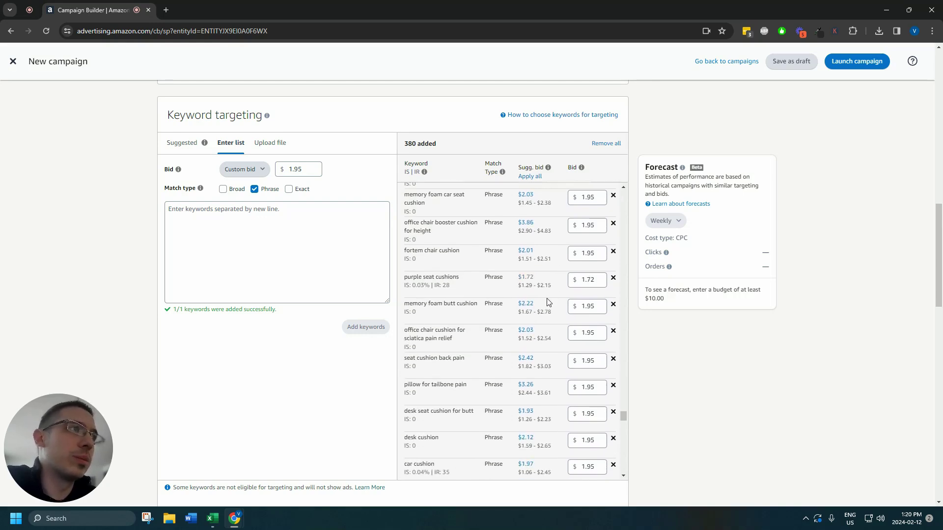
{"action": "scroll", "coordinate": [549, 314], "scroll_direction": "down", "scroll_amount": 3}
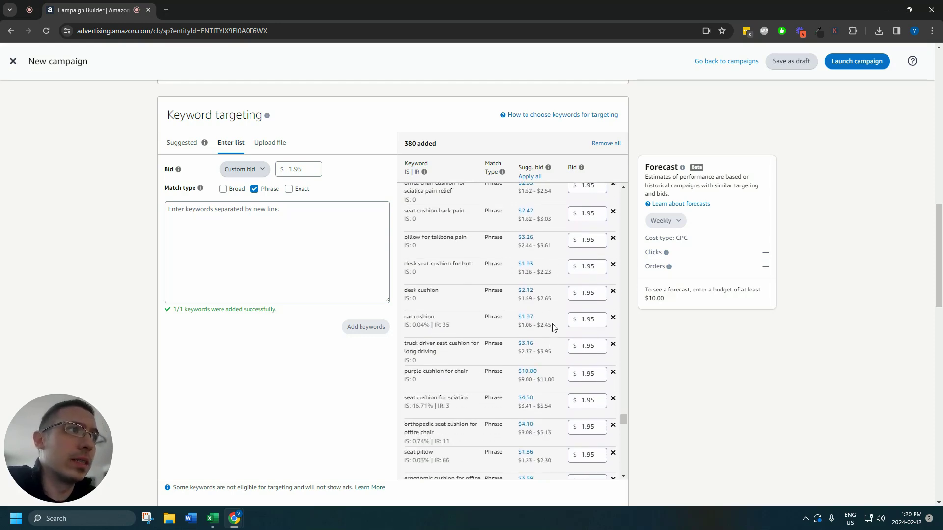
{"action": "scroll", "coordinate": [549, 327], "scroll_direction": "down", "scroll_amount": 2}
{"action": "scroll", "coordinate": [554, 338], "scroll_direction": "down", "scroll_amount": 1}
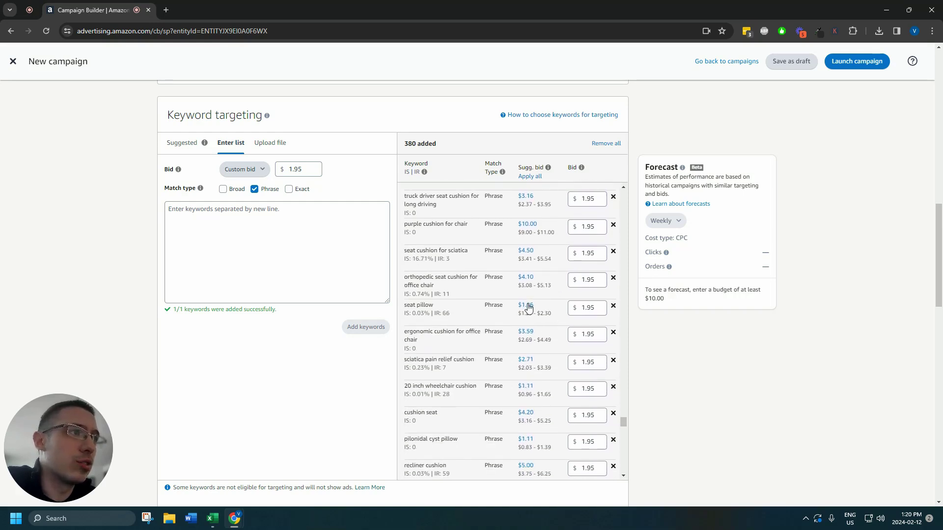
{"action": "left_click", "coordinate": [528, 308]}
{"action": "scroll", "coordinate": [528, 315], "scroll_direction": "down", "scroll_amount": 1}
{"action": "left_click", "coordinate": [527, 337]}
{"action": "scroll", "coordinate": [525, 339], "scroll_direction": "down", "scroll_amount": 1}
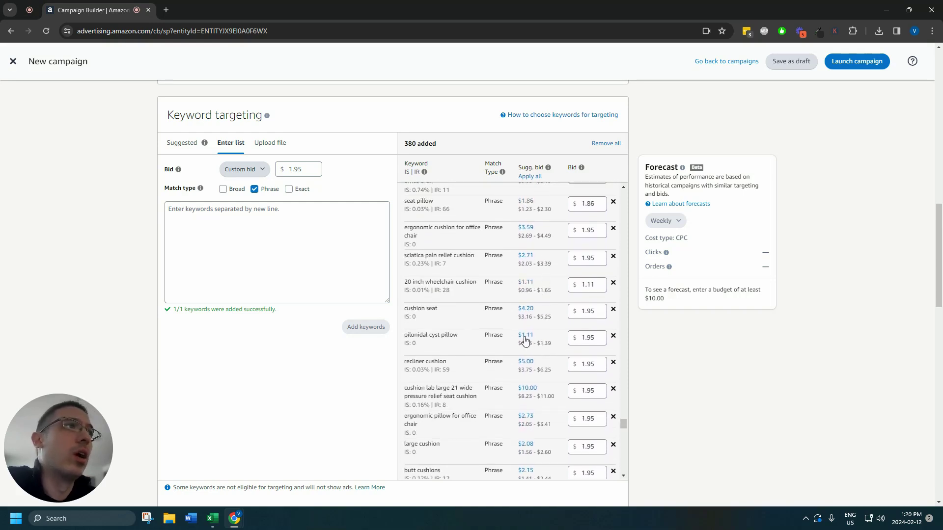
{"action": "left_click", "coordinate": [525, 337]}
{"action": "scroll", "coordinate": [546, 351], "scroll_direction": "down", "scroll_amount": 2}
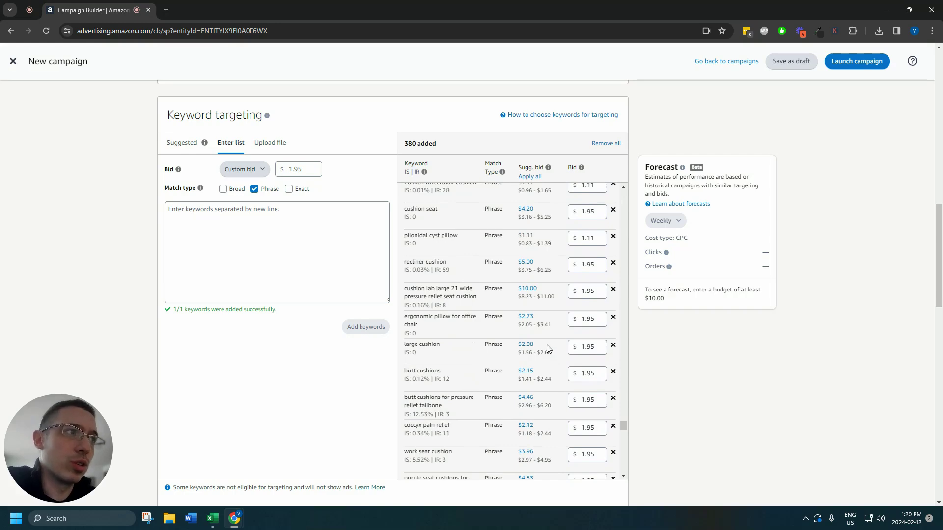
{"action": "scroll", "coordinate": [549, 351], "scroll_direction": "down", "scroll_amount": 5}
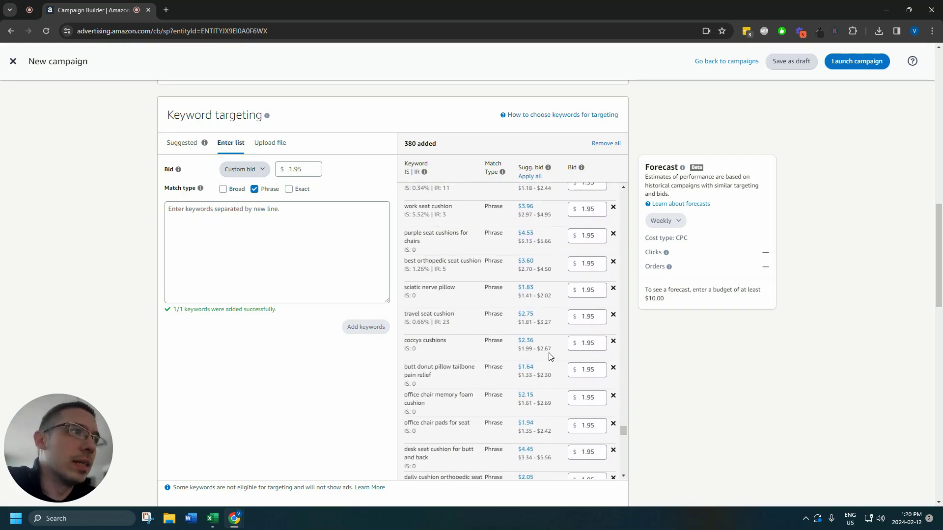
{"action": "scroll", "coordinate": [524, 370], "scroll_direction": "down", "scroll_amount": 8}
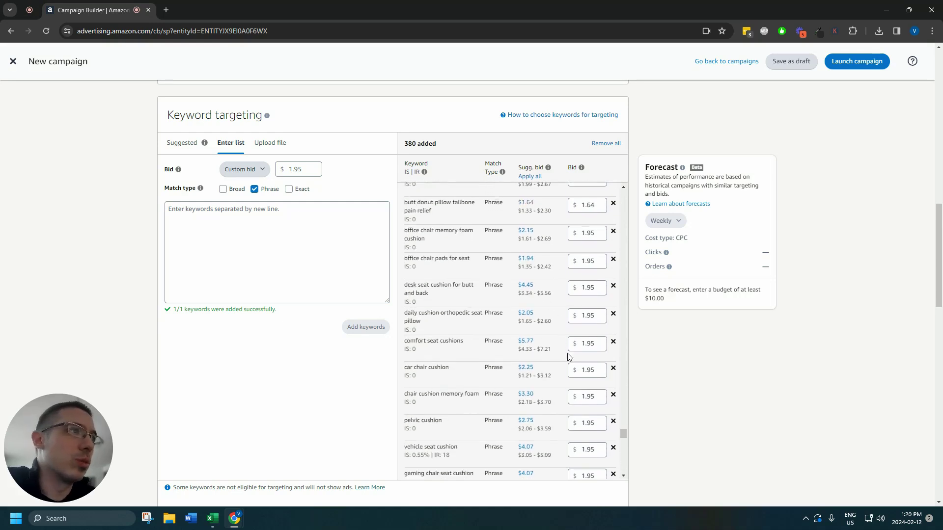
{"action": "scroll", "coordinate": [544, 305], "scroll_direction": "down", "scroll_amount": 8}
{"action": "left_click", "coordinate": [530, 374]}
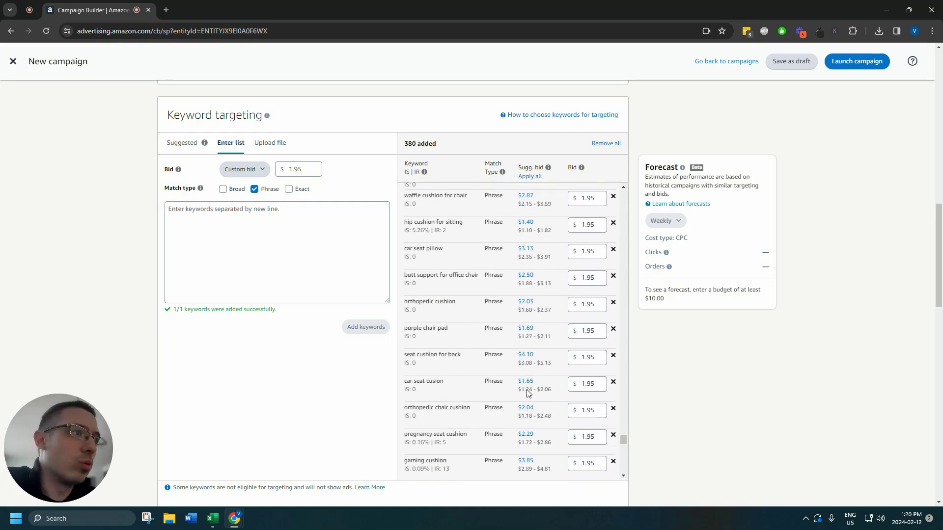
{"action": "scroll", "coordinate": [538, 366], "scroll_direction": "down", "scroll_amount": 5}
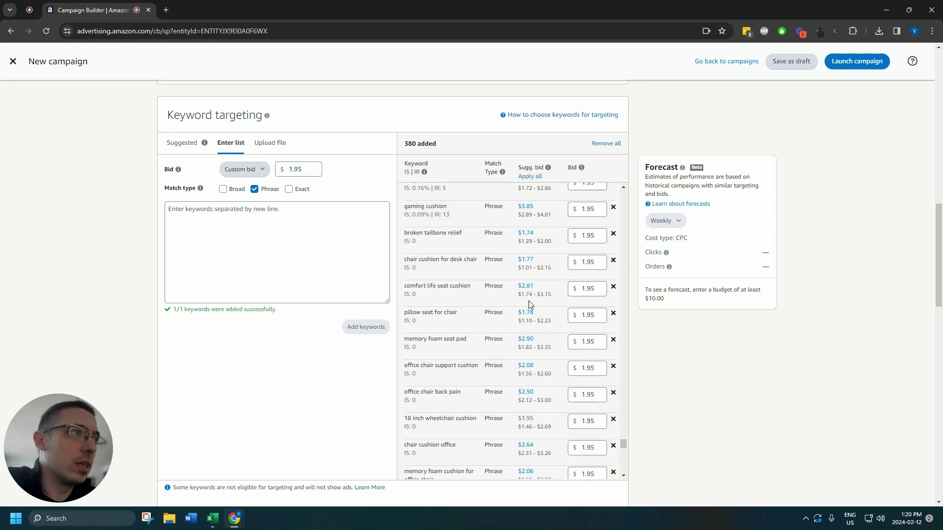
{"action": "scroll", "coordinate": [539, 356], "scroll_direction": "down", "scroll_amount": 3}
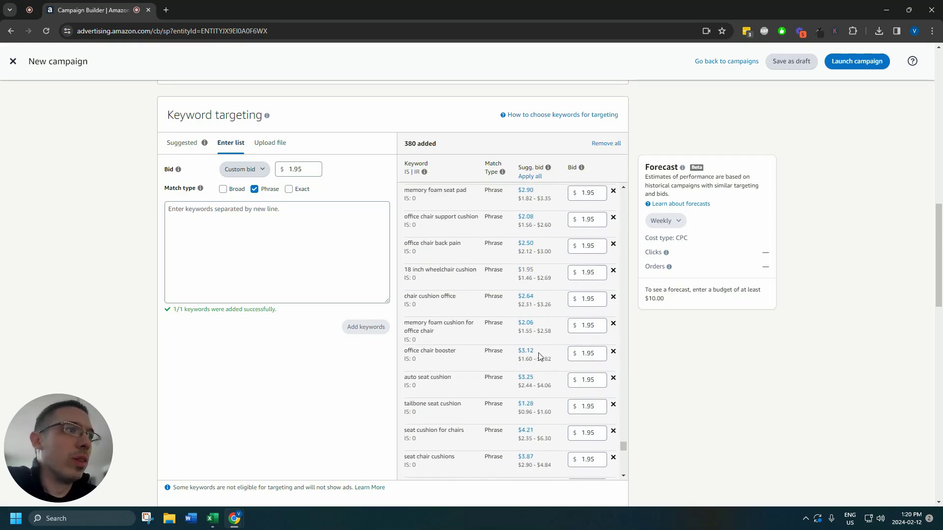
{"action": "scroll", "coordinate": [545, 334], "scroll_direction": "down", "scroll_amount": 2}
{"action": "left_click", "coordinate": [526, 308]}
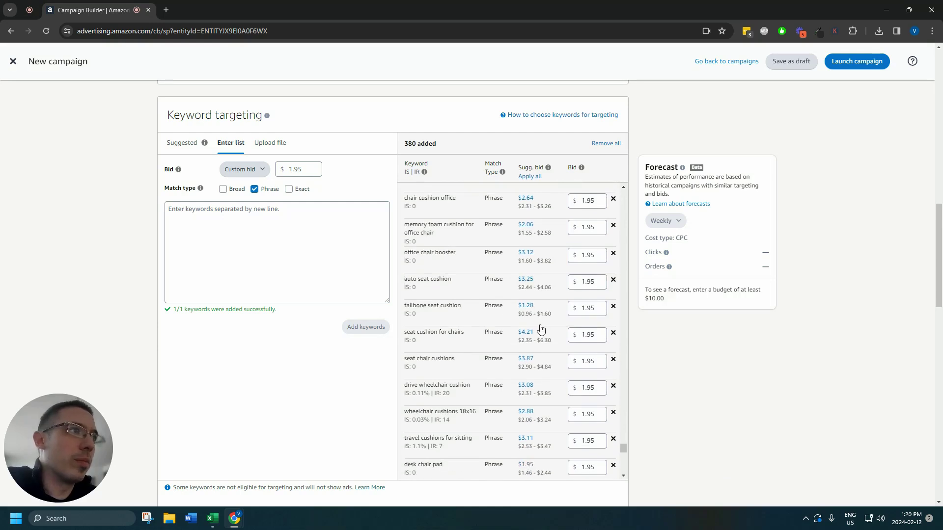
{"action": "scroll", "coordinate": [547, 354], "scroll_direction": "down", "scroll_amount": 2}
{"action": "scroll", "coordinate": [553, 371], "scroll_direction": "down", "scroll_amount": 3}
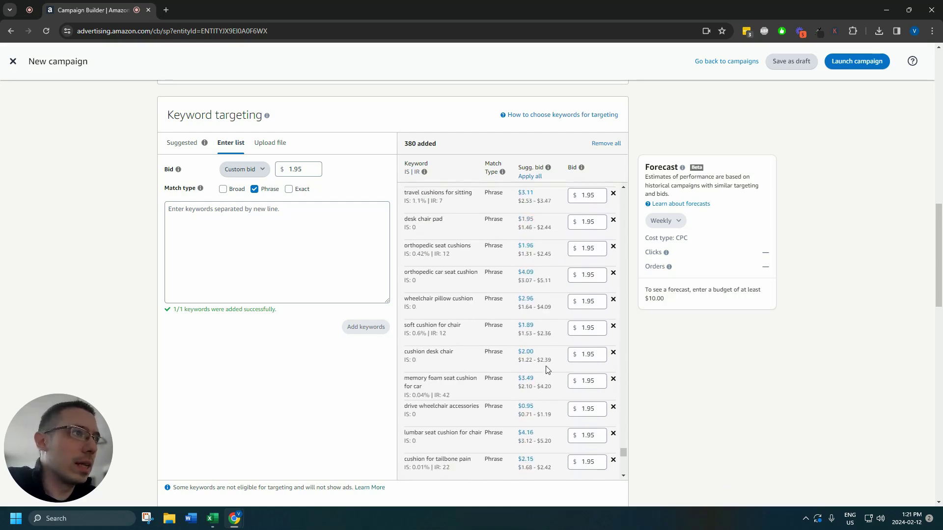
{"action": "scroll", "coordinate": [546, 383], "scroll_direction": "down", "scroll_amount": 4}
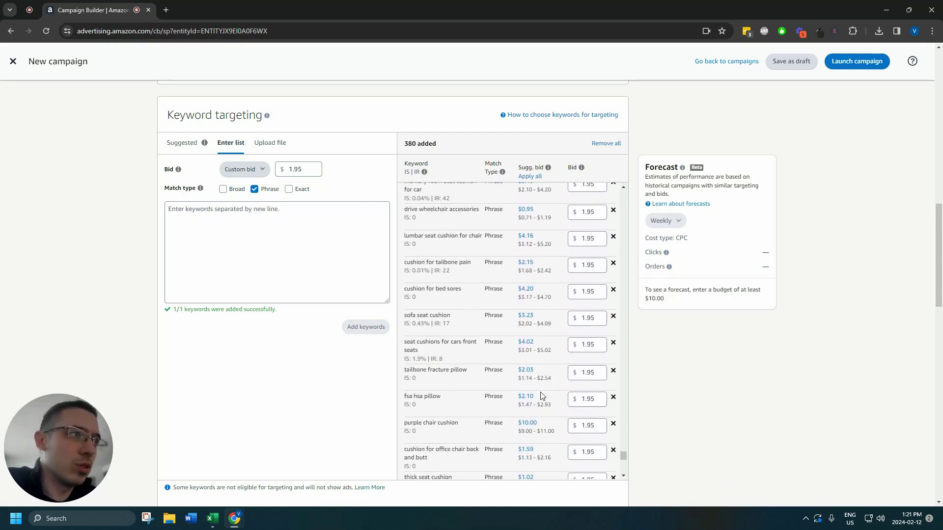
{"action": "scroll", "coordinate": [542, 395], "scroll_direction": "down", "scroll_amount": 3}
{"action": "left_click", "coordinate": [525, 302]}
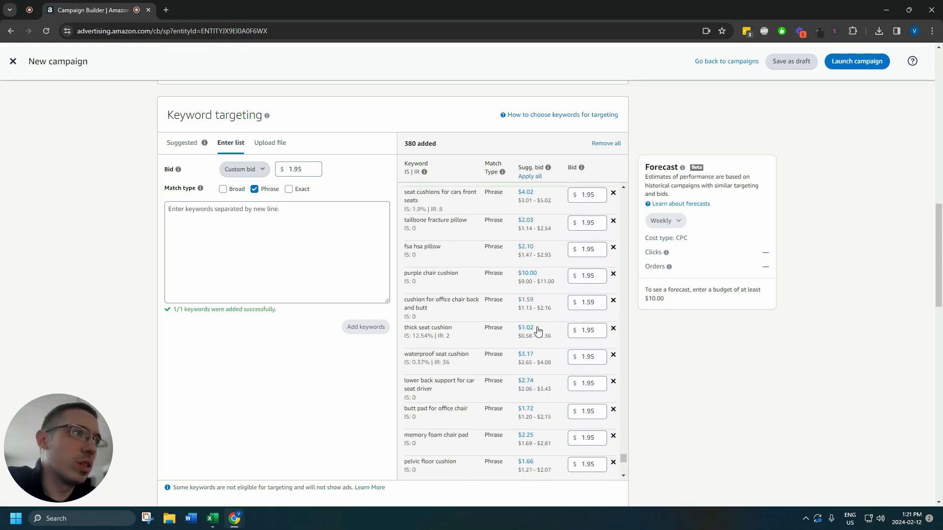
{"action": "left_click", "coordinate": [537, 328]}
{"action": "scroll", "coordinate": [538, 344], "scroll_direction": "down", "scroll_amount": 3}
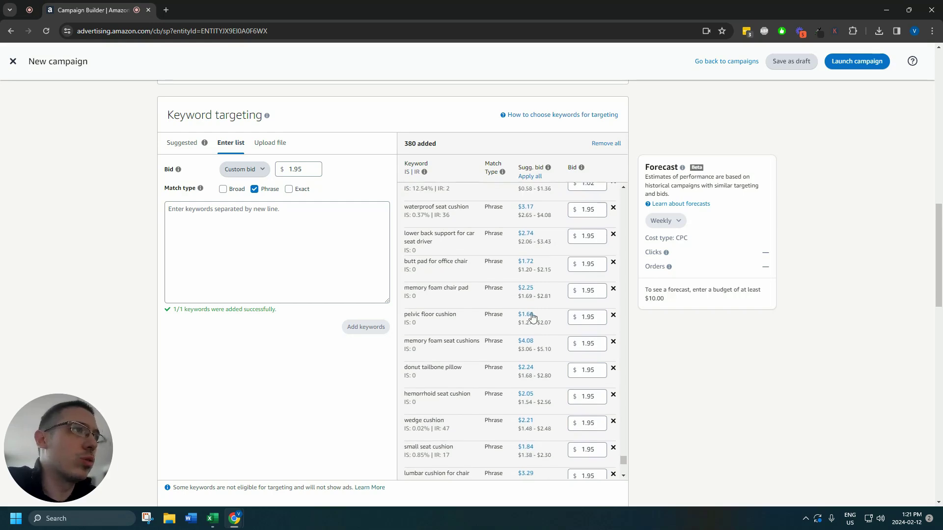
{"action": "scroll", "coordinate": [530, 324], "scroll_direction": "down", "scroll_amount": 5}
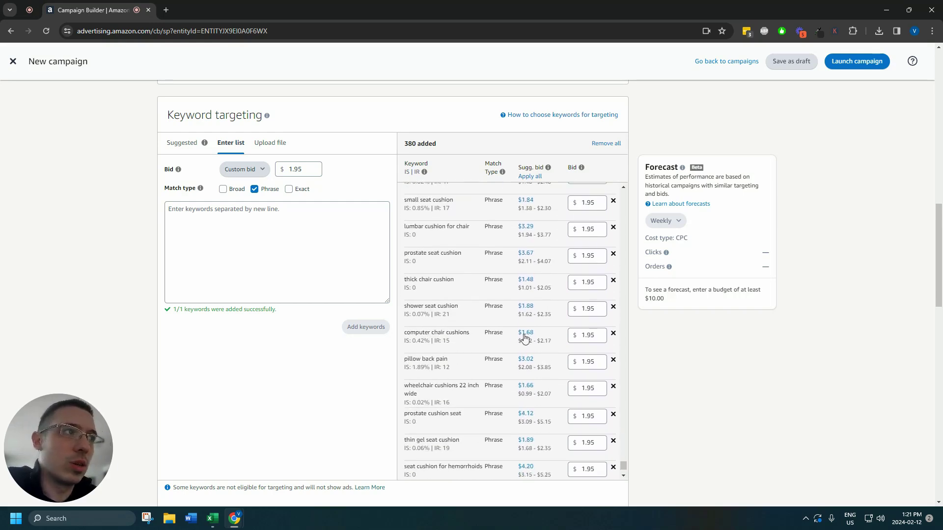
{"action": "left_click", "coordinate": [526, 334]}
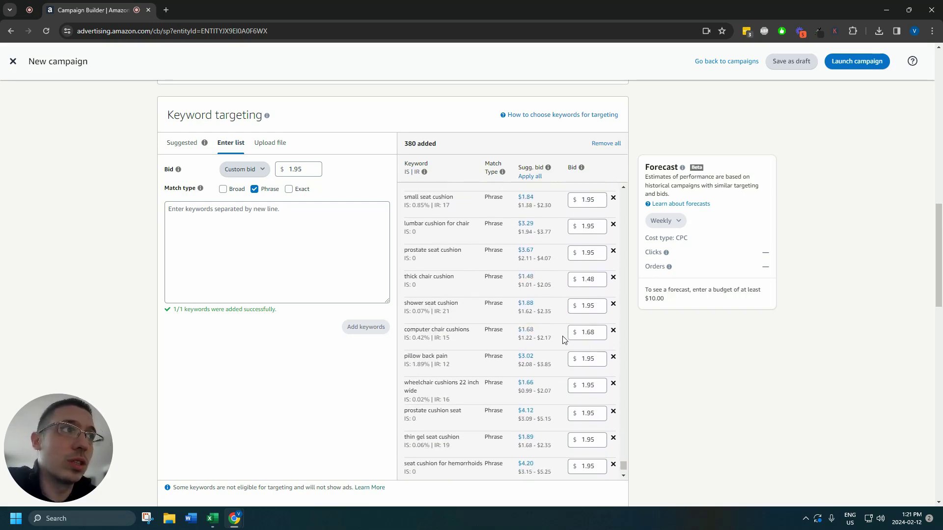
- Switch to the US_Top_Search_Terms workbook and paste the copied values into row 3 at D3
{"action": "scroll", "coordinate": [557, 361], "scroll_direction": "down", "scroll_amount": 5}
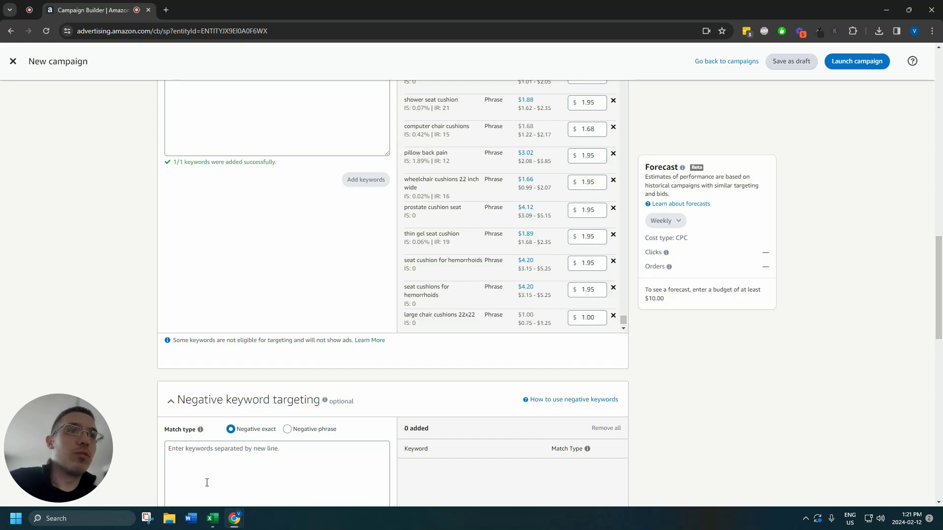
{"action": "mouse_move", "coordinate": [213, 518]}
{"action": "left_click", "coordinate": [260, 475]}
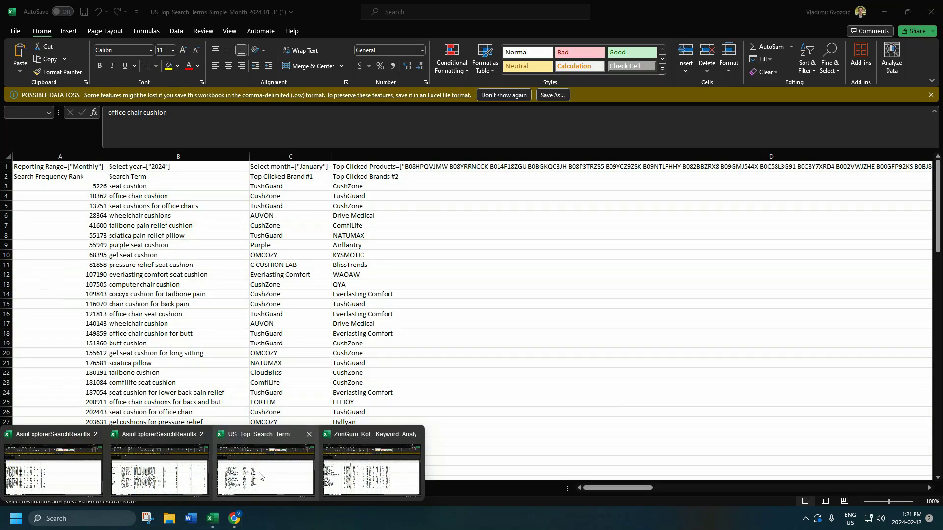
{"action": "left_click", "coordinate": [287, 179]}
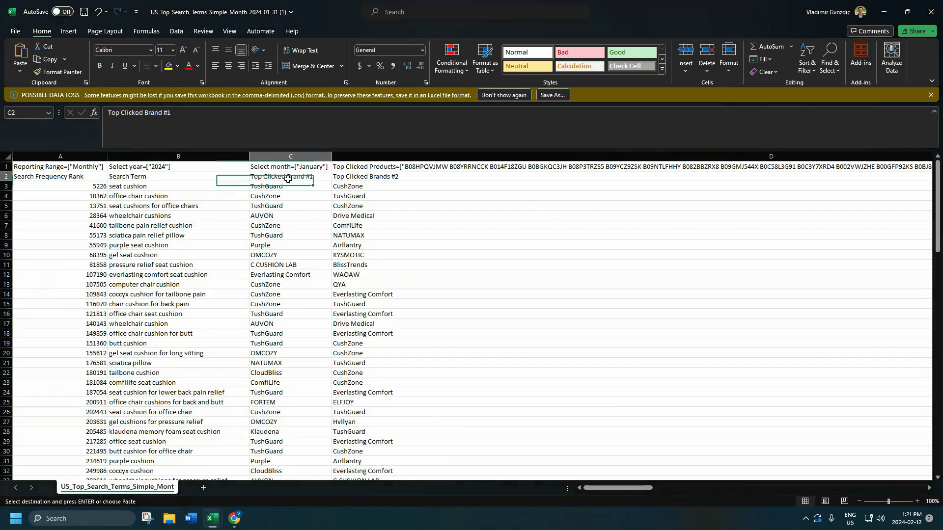
{"action": "left_click", "coordinate": [290, 196]}
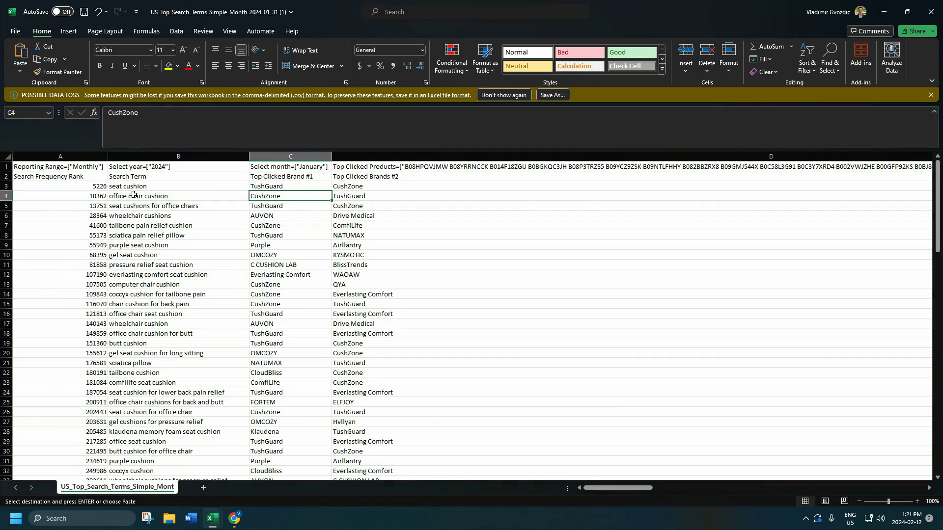
{"action": "left_click", "coordinate": [284, 187]}
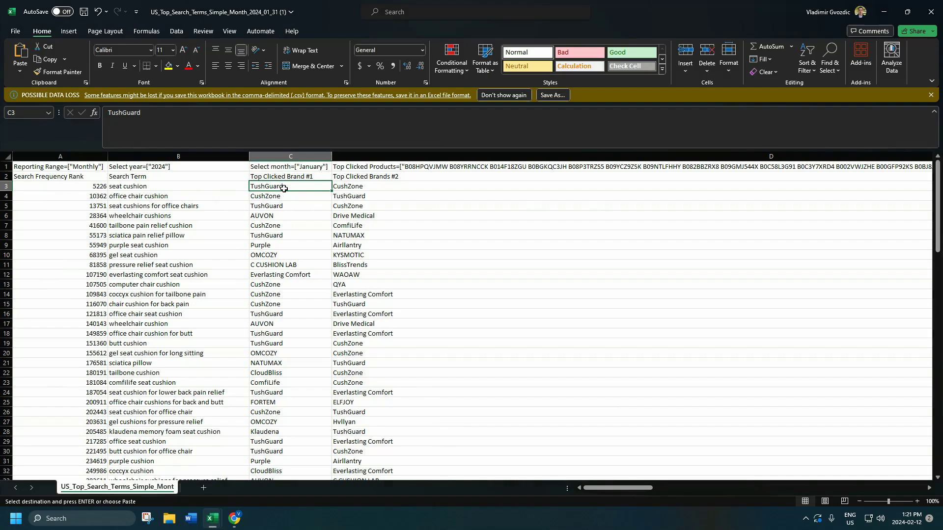
{"action": "left_click", "coordinate": [390, 188]}
{"action": "type", "text": "CushZone\tComfiLife"}
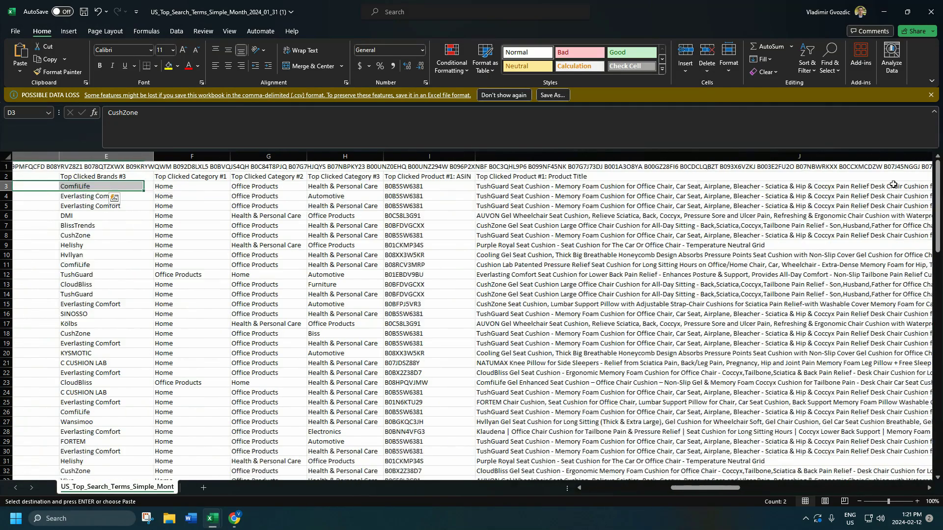
- Select the Top Clicked Brand #1 names from C3 down column C and copy them
{"action": "left_click", "coordinate": [61, 196]}
{"action": "key", "text": "Left"}
{"action": "key", "text": "Left"}
{"action": "key", "text": "Left"}
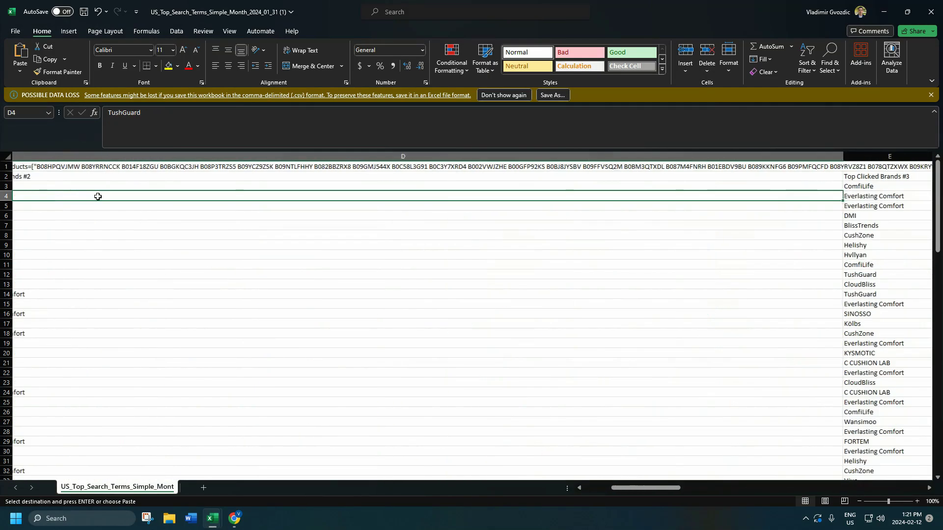
{"action": "left_click_drag", "start_coordinate": [192, 187], "coordinate": [189, 488]}
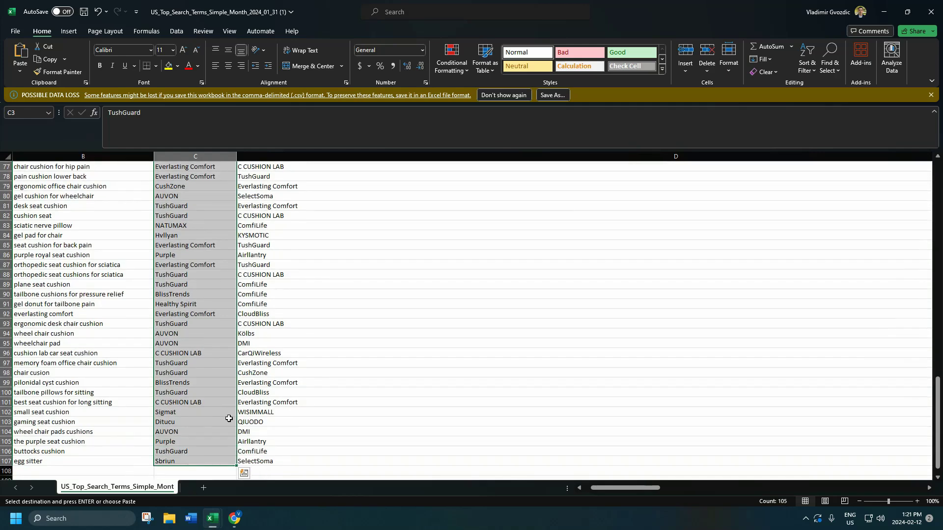
{"action": "key", "text": "ctrl+c"}
- Choose Negative phrase matching and paste the competitor brand names into the negative keyword box
{"action": "key", "text": "alt+Tab"}
{"action": "scroll", "coordinate": [304, 290], "scroll_direction": "down", "scroll_amount": 5}
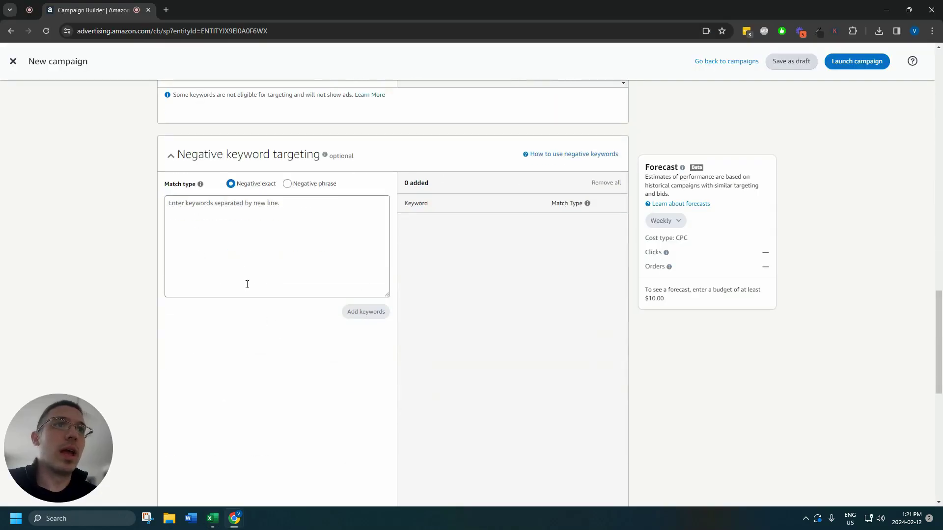
{"action": "left_click", "coordinate": [246, 282]}
{"action": "left_click", "coordinate": [287, 184]}
{"action": "left_click", "coordinate": [313, 246]}
{"action": "key", "text": "ctrl+v"}
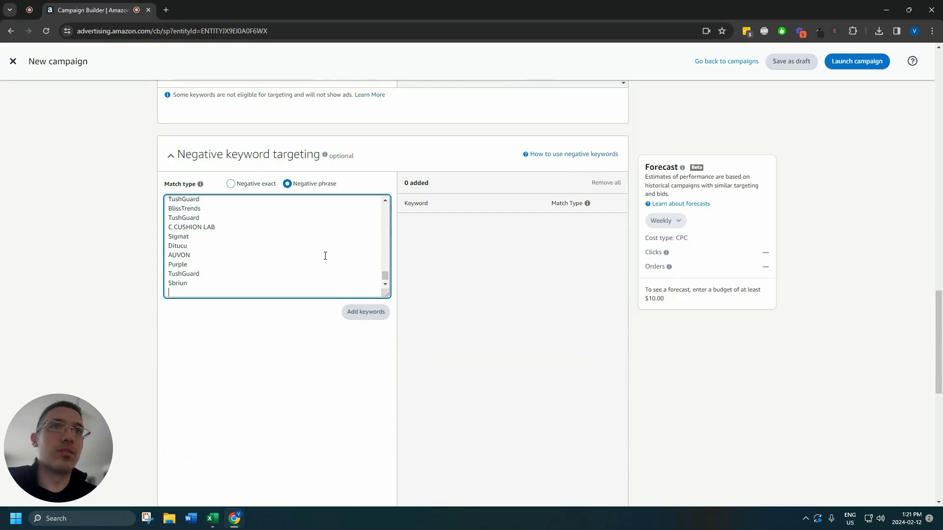
{"action": "left_click_drag", "start_coordinate": [388, 279], "coordinate": [381, 196]}
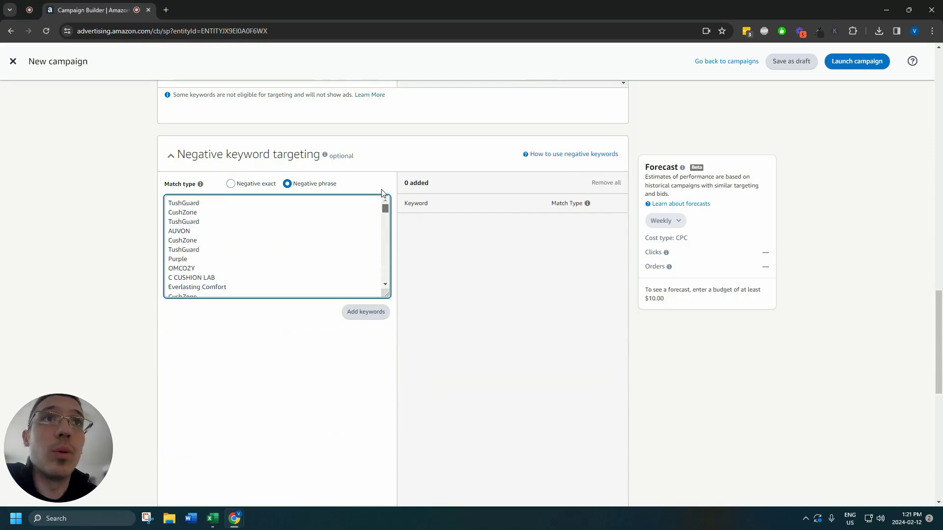
- Delete the first two Purple entries and the leftover blank line from the brand list
{"action": "scroll", "coordinate": [201, 224], "scroll_direction": "down", "scroll_amount": 1}
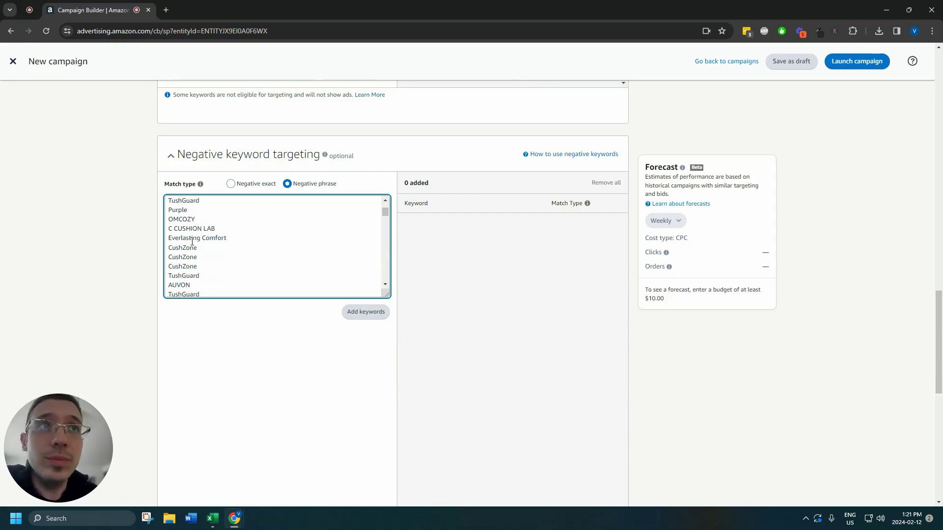
{"action": "scroll", "coordinate": [223, 254], "scroll_direction": "down", "scroll_amount": 1}
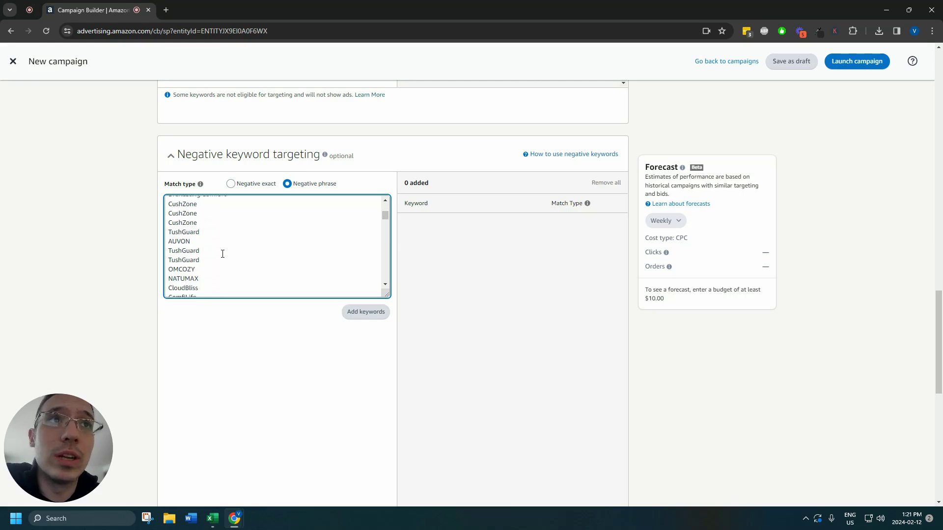
{"action": "scroll", "coordinate": [228, 245], "scroll_direction": "down", "scroll_amount": 1}
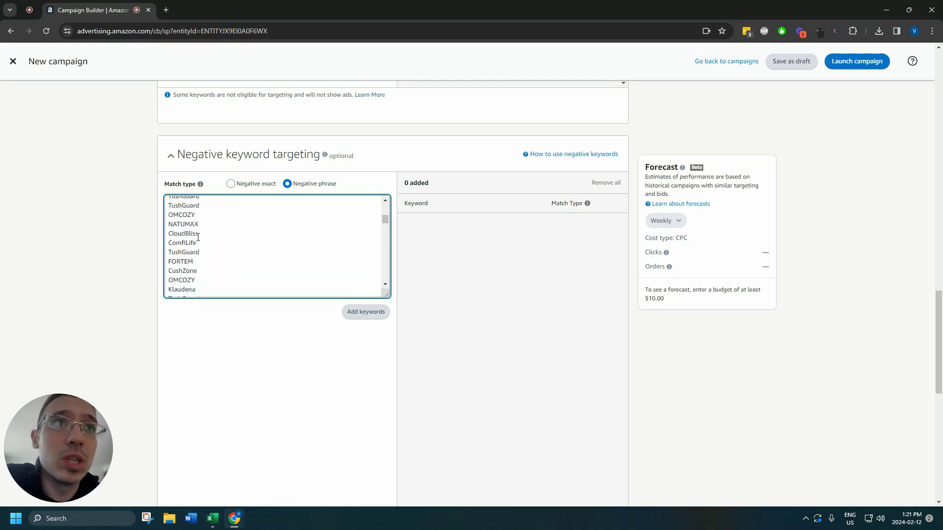
{"action": "scroll", "coordinate": [198, 241], "scroll_direction": "down", "scroll_amount": 1}
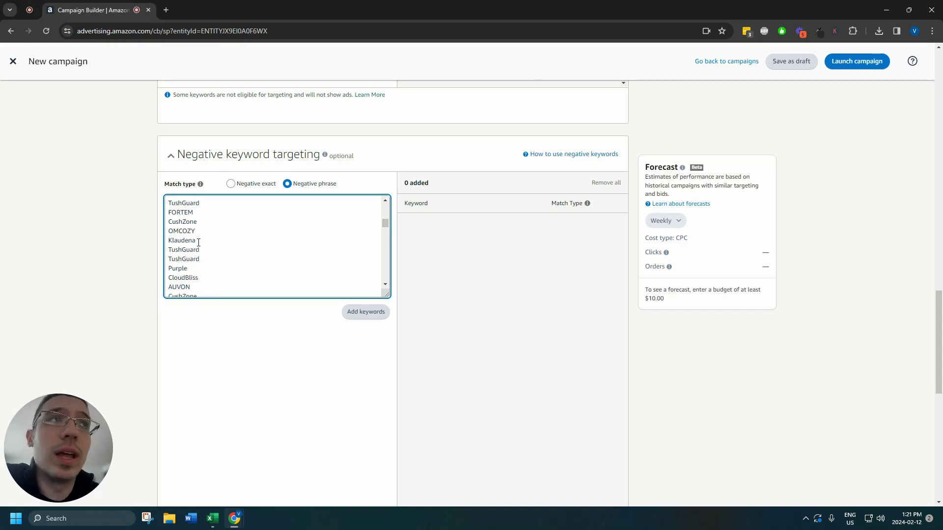
{"action": "scroll", "coordinate": [201, 251], "scroll_direction": "down", "scroll_amount": 4}
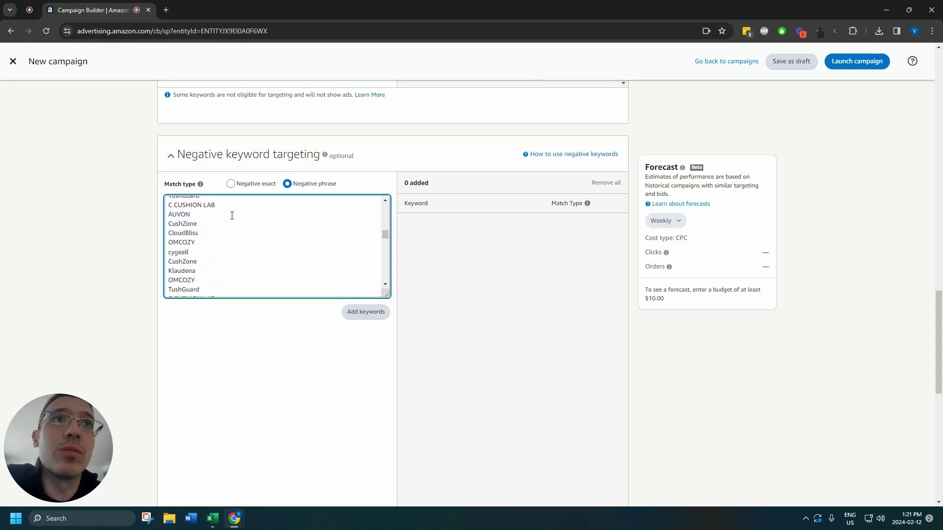
{"action": "scroll", "coordinate": [215, 249], "scroll_direction": "down", "scroll_amount": 1}
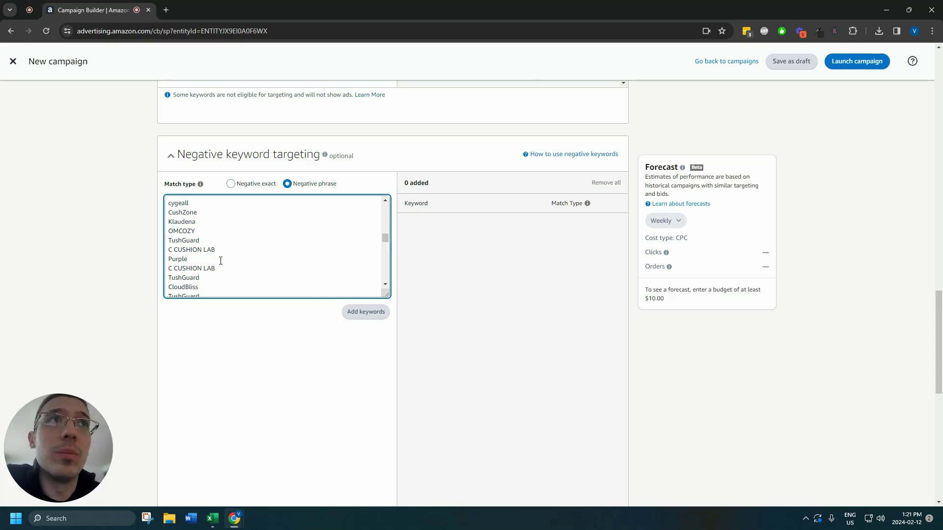
{"action": "left_click_drag", "start_coordinate": [220, 261], "coordinate": [162, 263]}
{"action": "key", "text": "BackSpace"}
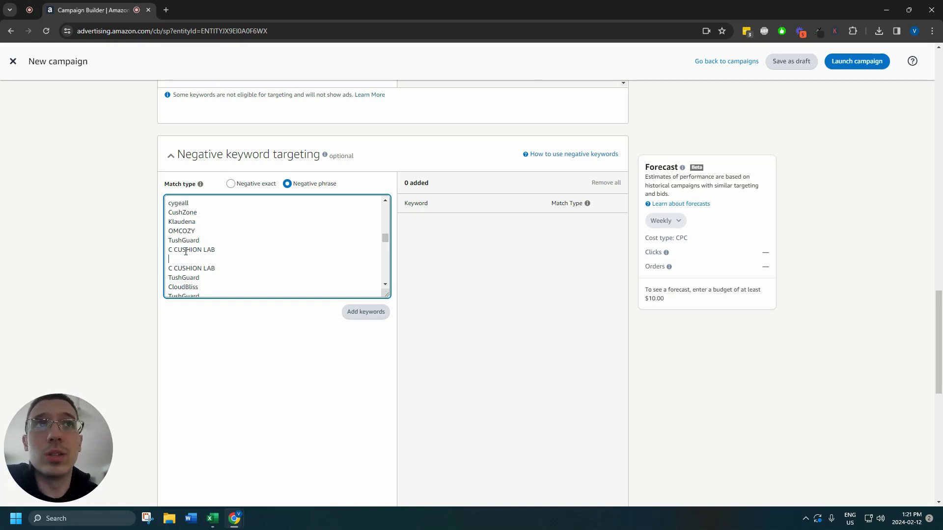
{"action": "key", "text": "BackSpace"}
{"action": "scroll", "coordinate": [221, 245], "scroll_direction": "down", "scroll_amount": 2}
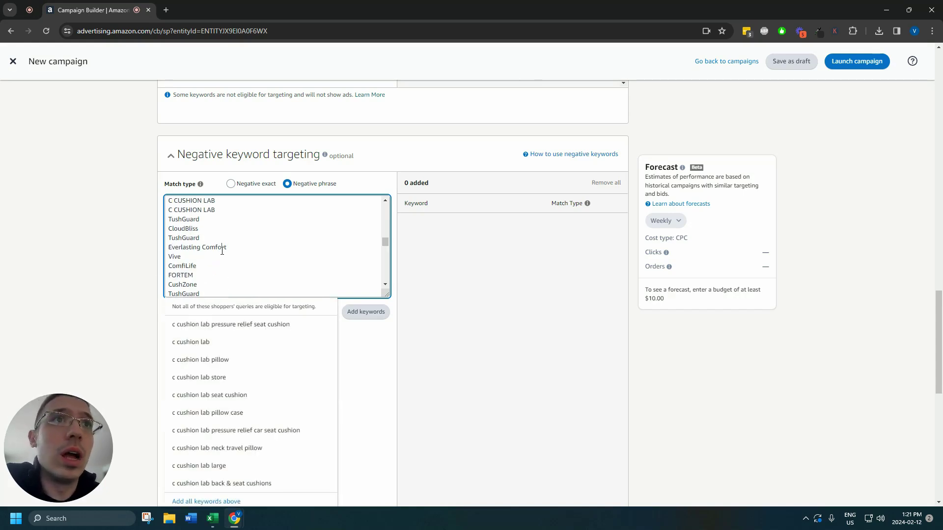
{"action": "scroll", "coordinate": [201, 232], "scroll_direction": "down", "scroll_amount": 2}
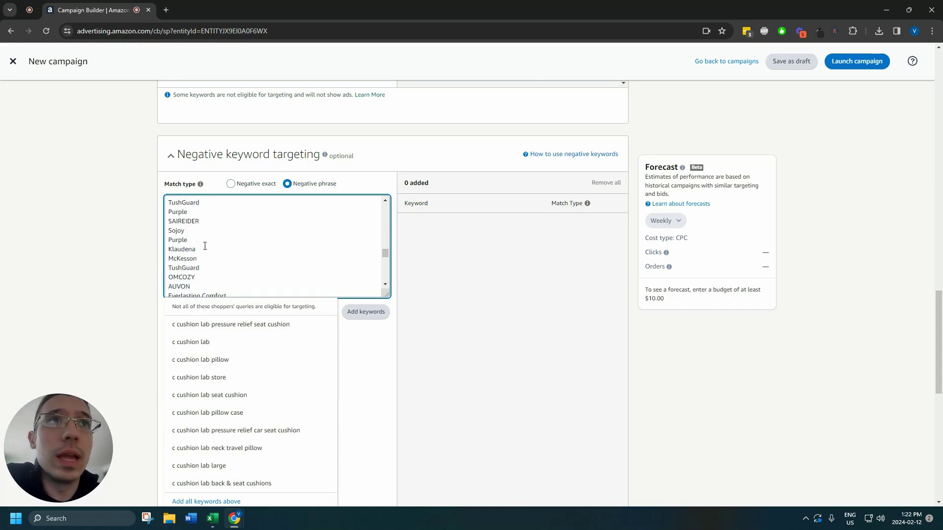
{"action": "double_click", "coordinate": [193, 215]}
{"action": "key", "text": "BackSpace"}
{"action": "key", "text": "BackSpace"}
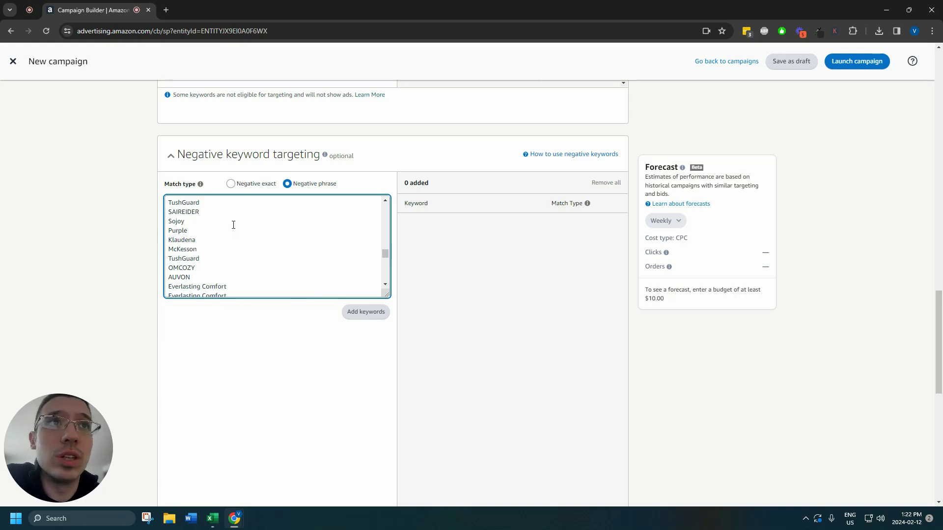
- Remove the remaining Purple entries, leaving TushGuard on its own line
{"action": "scroll", "coordinate": [221, 238], "scroll_direction": "down", "scroll_amount": 1}
{"action": "scroll", "coordinate": [221, 237], "scroll_direction": "down", "scroll_amount": 1}
{"action": "scroll", "coordinate": [212, 254], "scroll_direction": "down", "scroll_amount": 1}
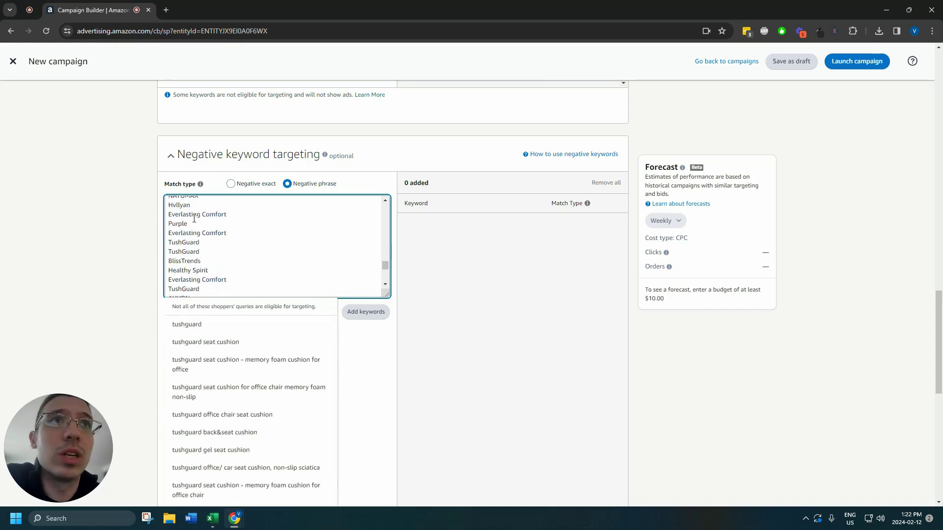
{"action": "double_click", "coordinate": [194, 225]}
{"action": "key", "text": "BackSpace"}
{"action": "key", "text": "BackSpace"}
{"action": "scroll", "coordinate": [230, 245], "scroll_direction": "down", "scroll_amount": 1}
{"action": "scroll", "coordinate": [236, 252], "scroll_direction": "down", "scroll_amount": 3}
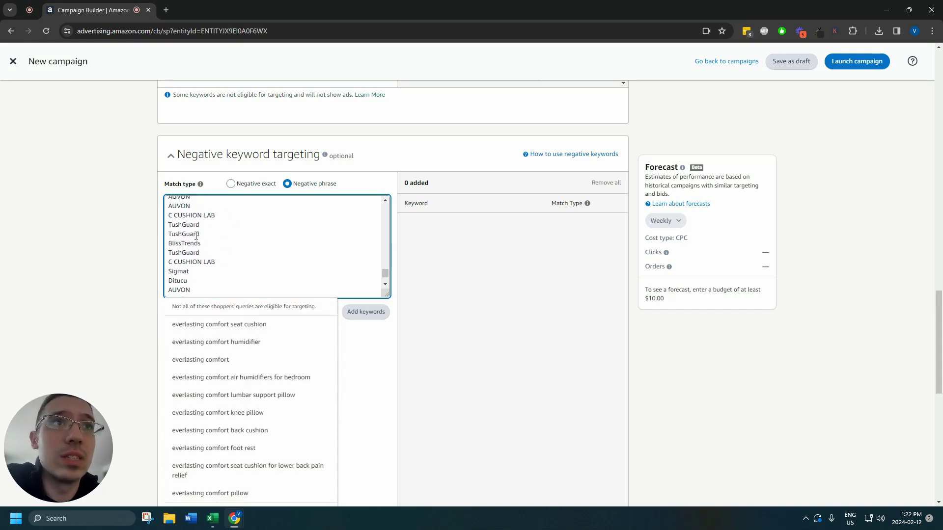
{"action": "double_click", "coordinate": [190, 213]}
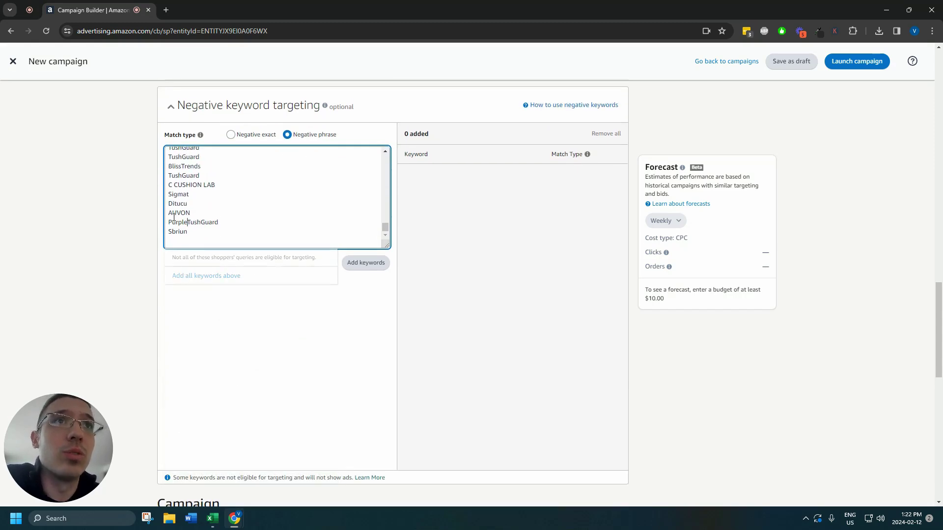
{"action": "key", "text": "BackSpace"}
{"action": "key", "text": "BackSpace"}
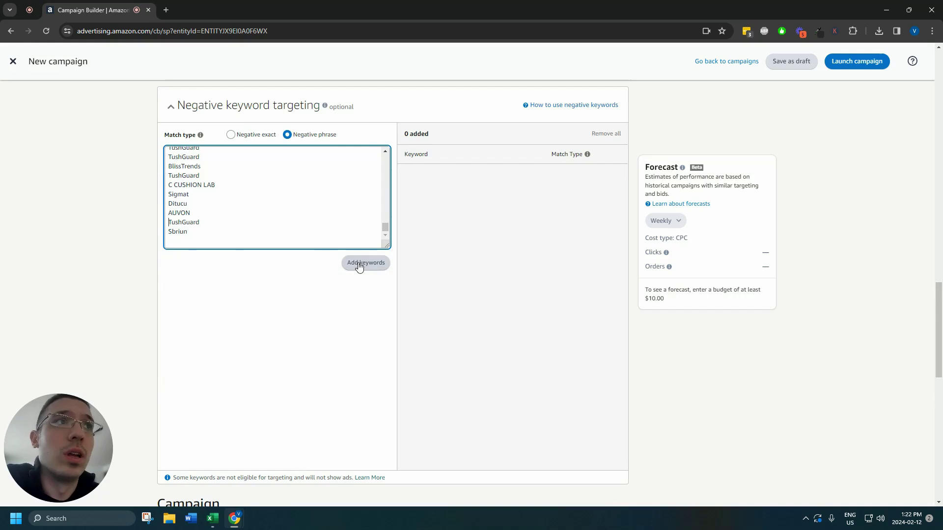
{"action": "left_click", "coordinate": [234, 225]}
{"action": "key", "text": "Home"}
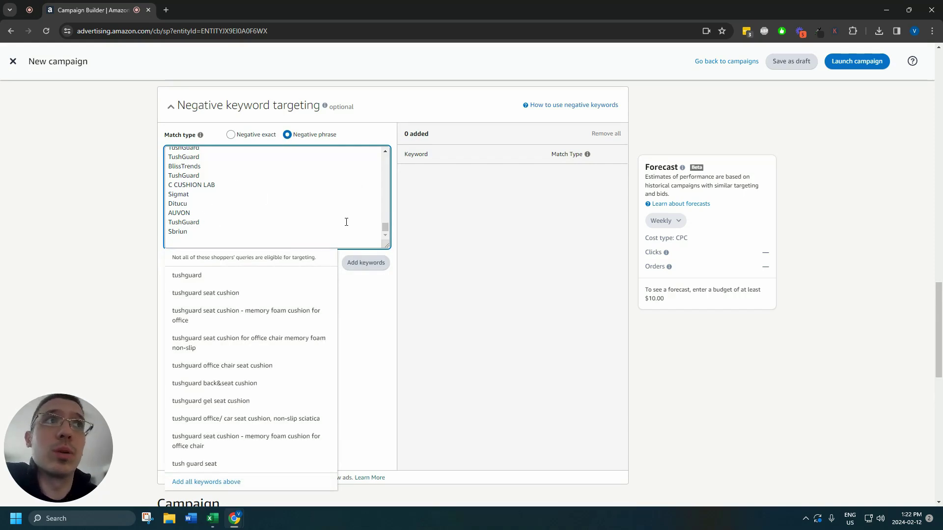
- Add the 23 brands such as tushguard, auvon and sbriun as negative phrase keywords, dropping purple
{"action": "left_click", "coordinate": [377, 268]}
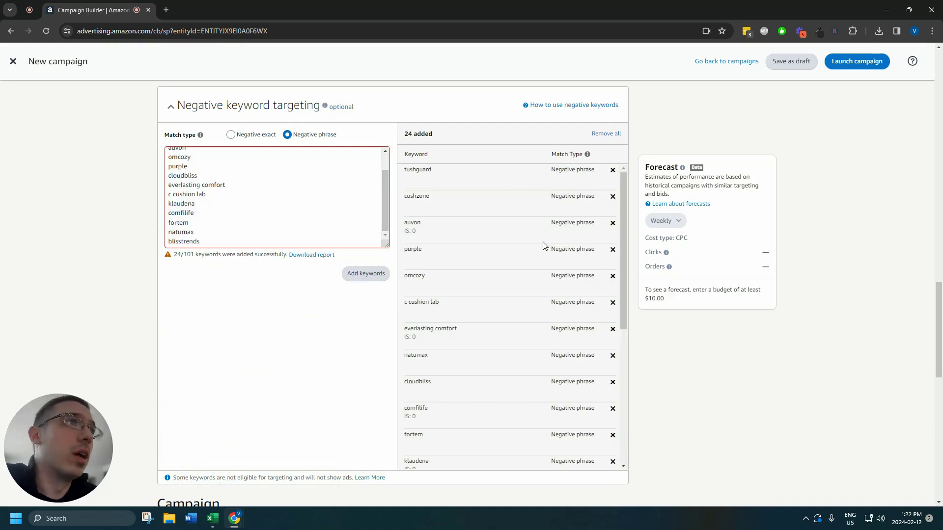
{"action": "left_click", "coordinate": [613, 249]}
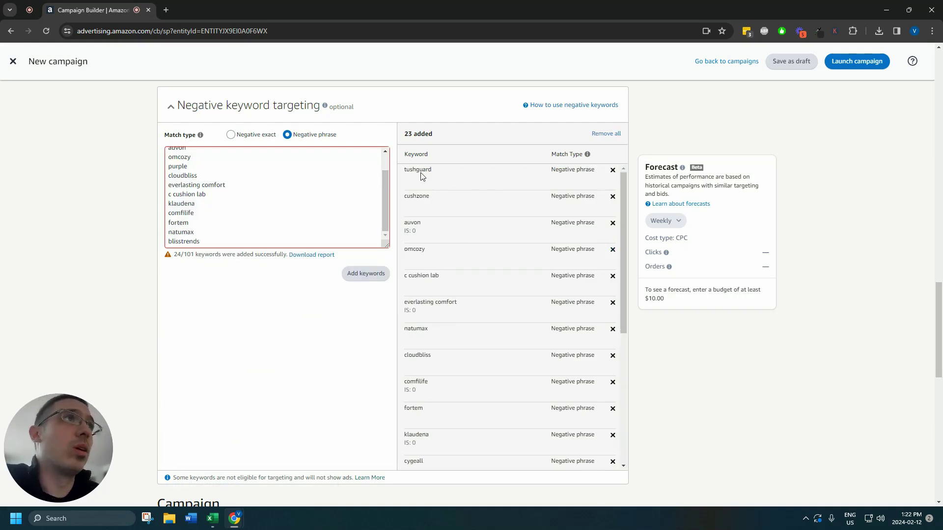
{"action": "scroll", "coordinate": [422, 176], "scroll_direction": "down", "scroll_amount": 4}
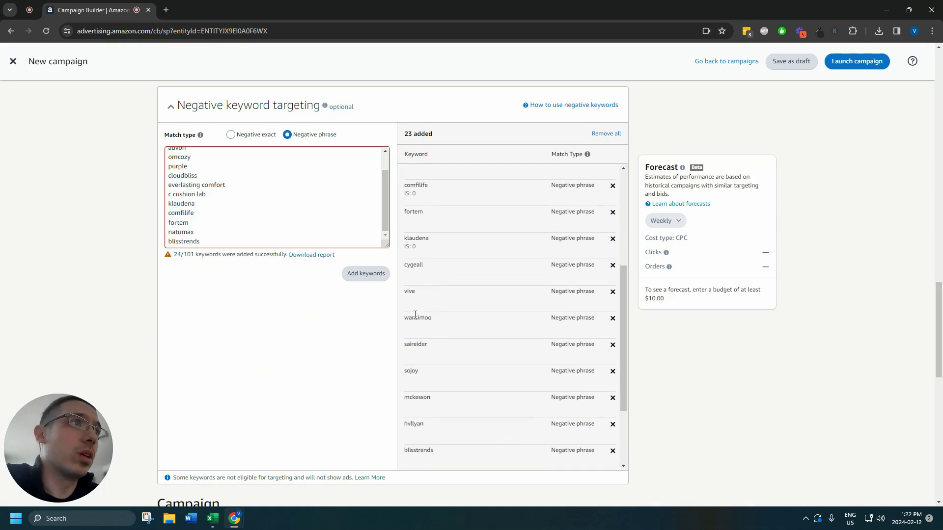
{"action": "scroll", "coordinate": [415, 315], "scroll_direction": "down", "scroll_amount": 2}
{"action": "scroll", "coordinate": [419, 401], "scroll_direction": "down", "scroll_amount": 3}
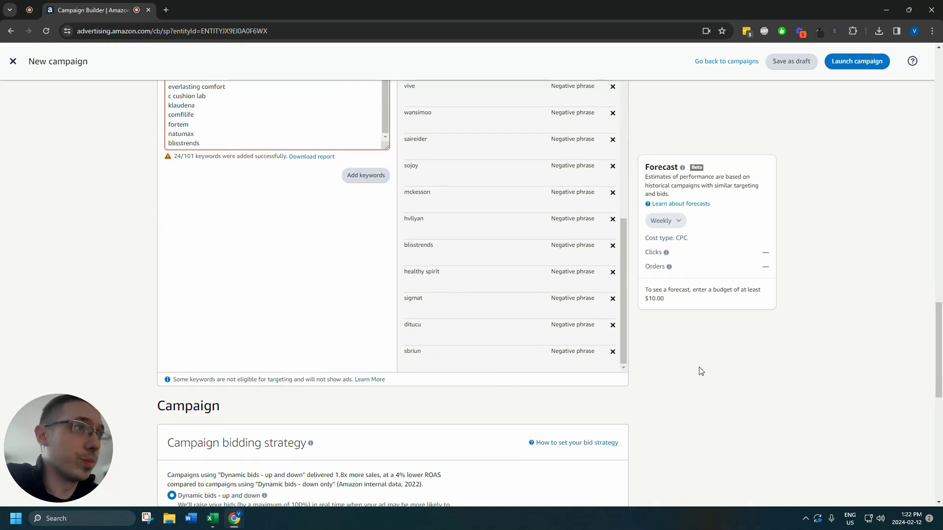
- Apply the suggested $1.66 bid to wheelchair cushions 22 inch wide and $1.89 to thin gel seat cushion
{"action": "scroll", "coordinate": [650, 376], "scroll_direction": "up", "scroll_amount": 12}
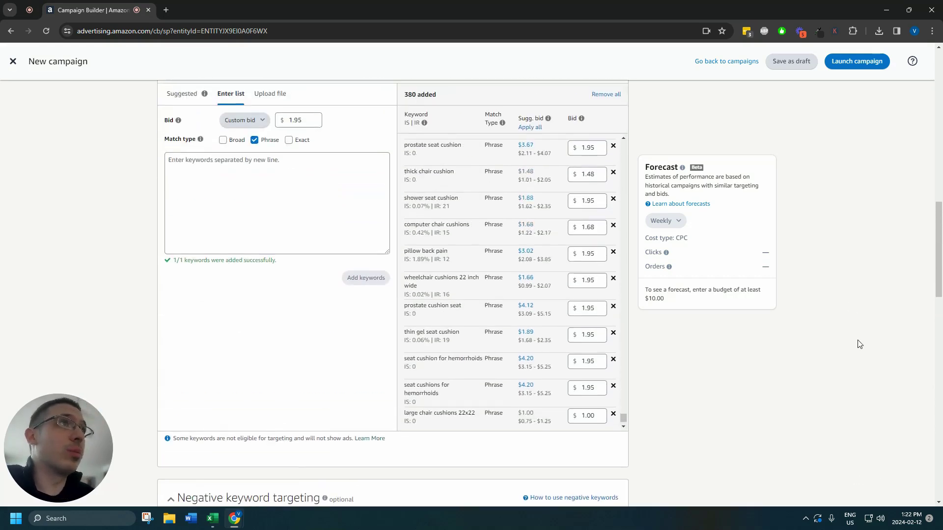
{"action": "left_click_drag", "start_coordinate": [401, 245], "coordinate": [440, 246]}
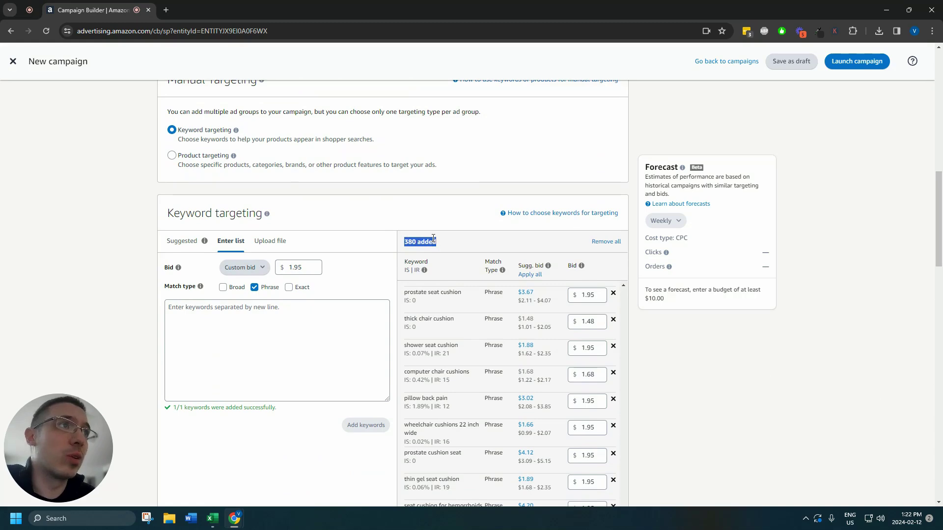
{"action": "left_click", "coordinate": [434, 243]}
{"action": "scroll", "coordinate": [644, 383], "scroll_direction": "down", "scroll_amount": 2}
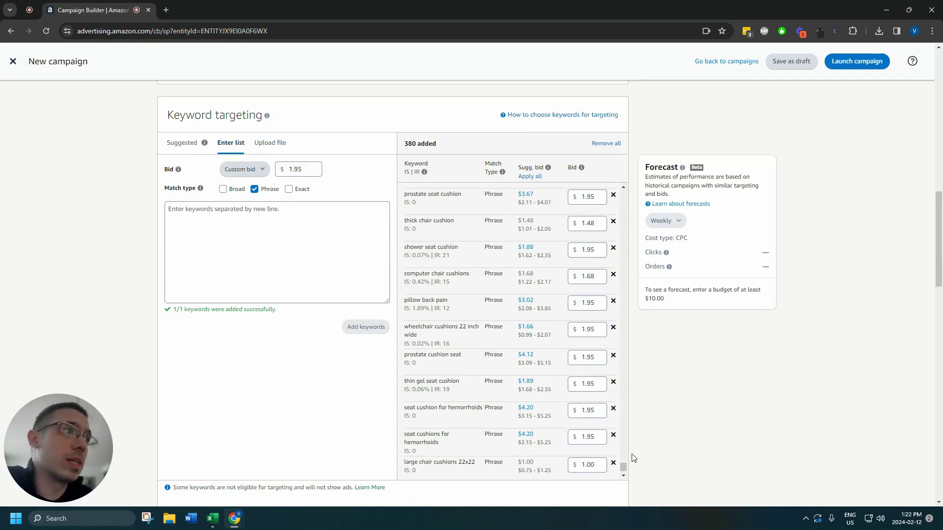
{"action": "left_click", "coordinate": [526, 327]}
{"action": "left_click", "coordinate": [526, 382]}
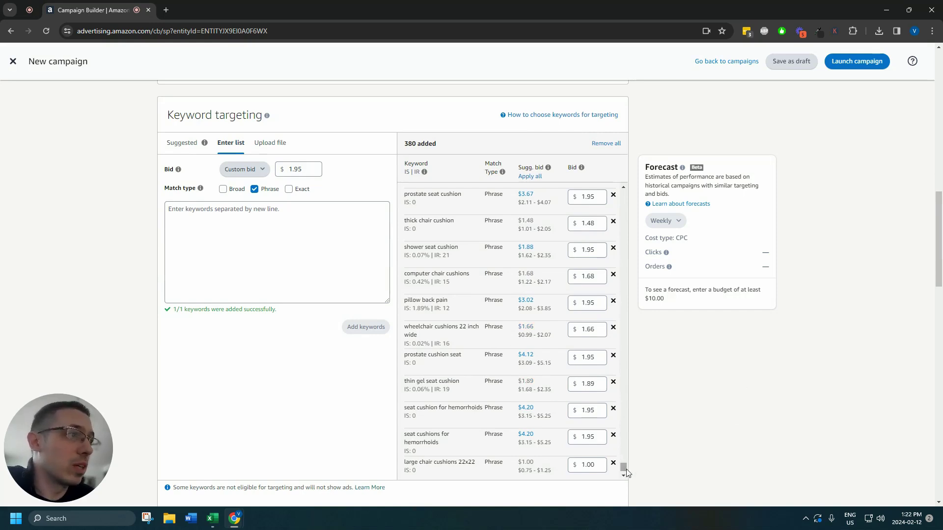
- In the ZonGuru workbook, turn on header filters and sort Search Volume largest to smallest
{"action": "key", "text": "alt+Tab"}
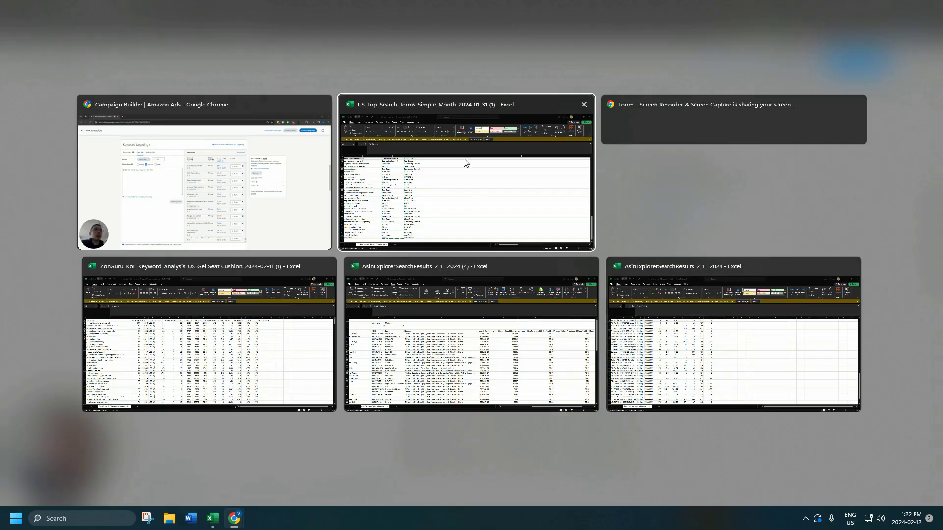
{"action": "left_click", "coordinate": [200, 353]}
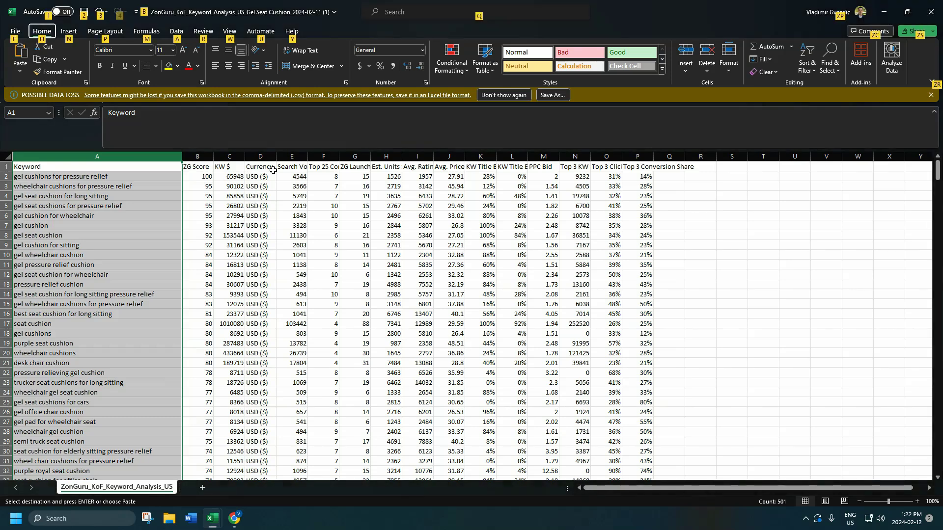
{"action": "left_click", "coordinate": [299, 177]}
{"action": "key", "text": "ctrl+c"}
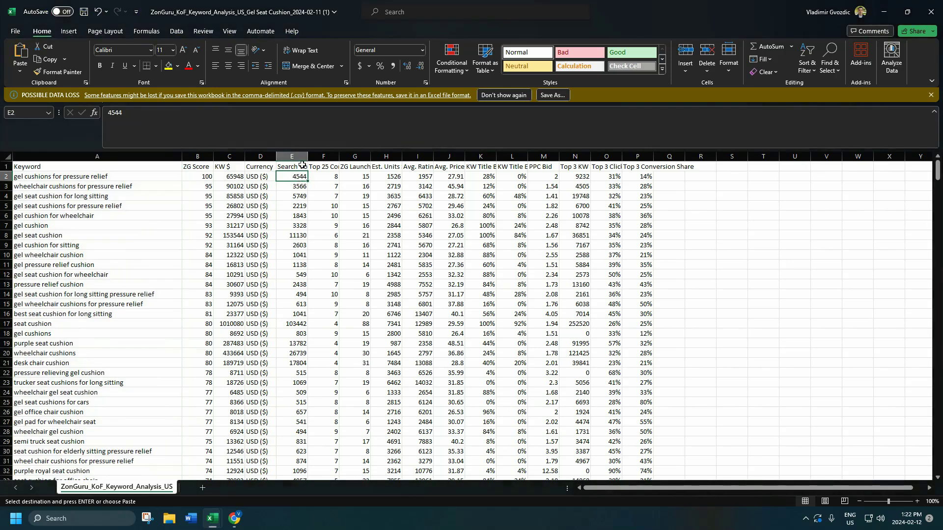
{"action": "left_click", "coordinate": [301, 166]}
{"action": "left_click", "coordinate": [175, 32]}
{"action": "left_click", "coordinate": [464, 59]}
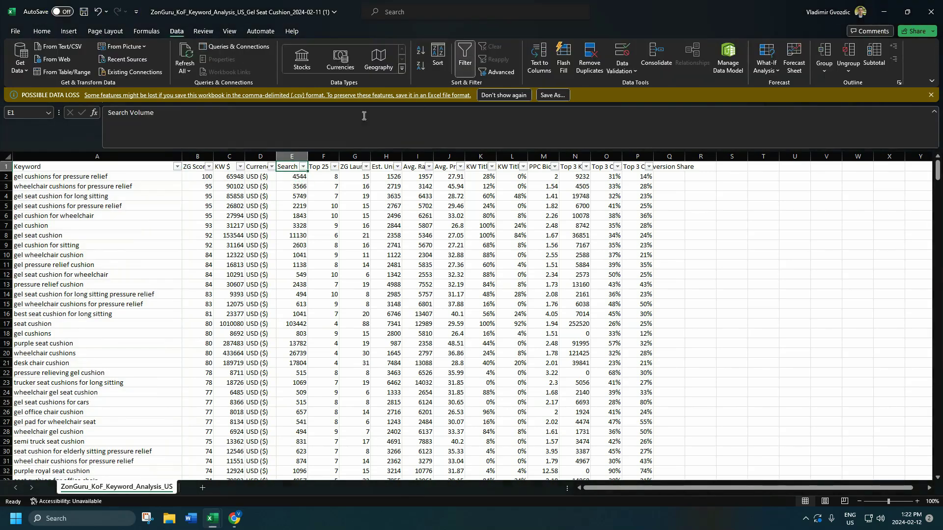
{"action": "left_click", "coordinate": [303, 166]}
{"action": "left_click", "coordinate": [294, 192]}
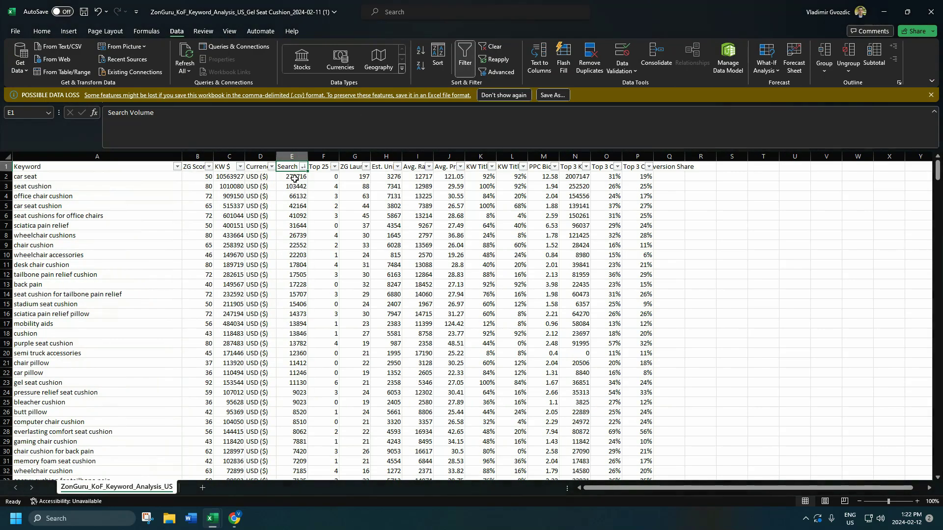
- Check sorted keyword volumes (seat cushion 103442, gel seat cushion 494), then return to the campaign builder
{"action": "left_click", "coordinate": [21, 174]}
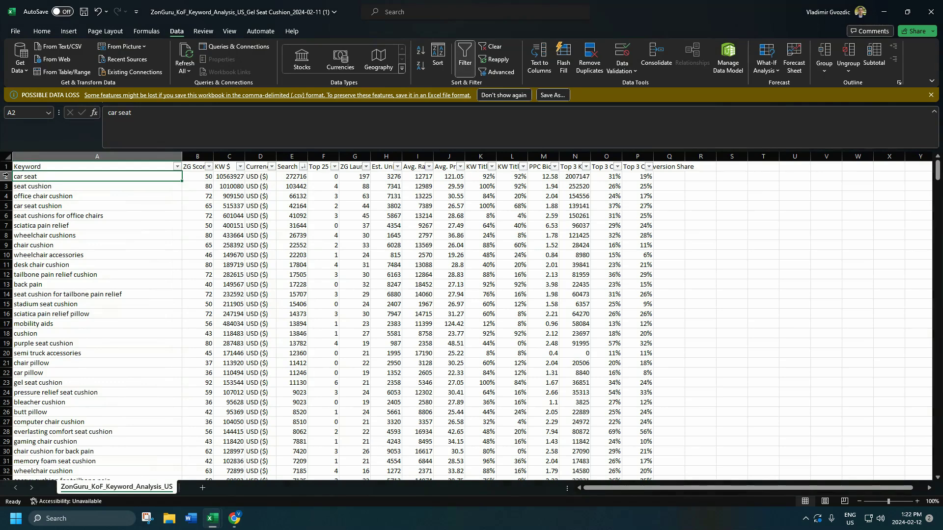
{"action": "left_click", "coordinate": [95, 189]}
{"action": "left_click", "coordinate": [295, 187]}
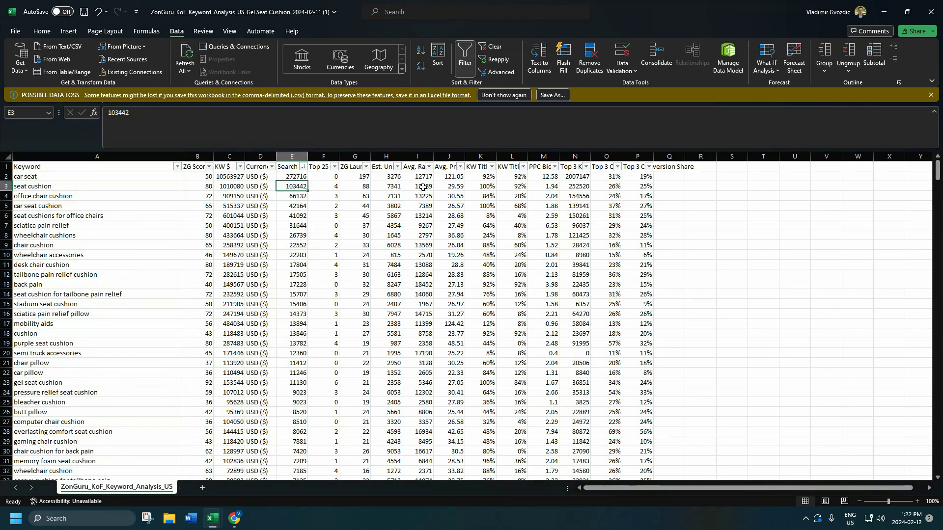
{"action": "scroll", "coordinate": [423, 187], "scroll_direction": "down", "scroll_amount": 20}
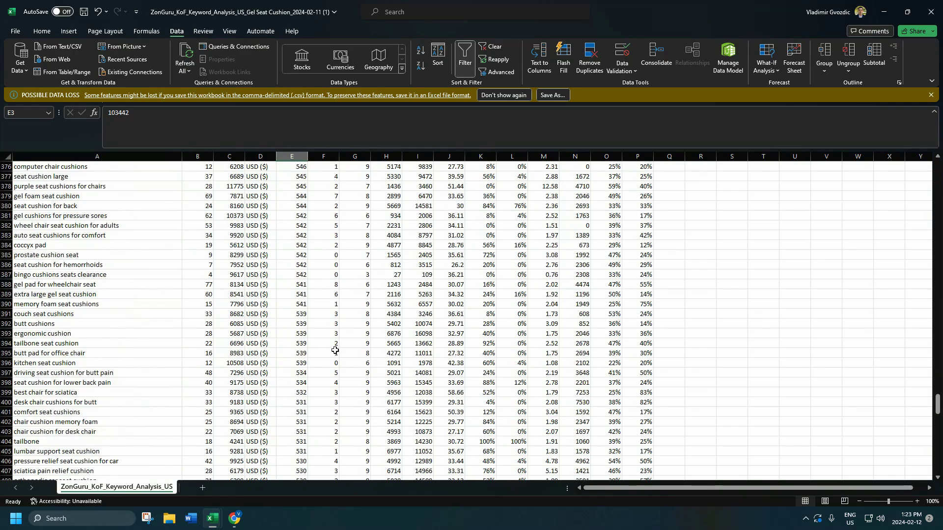
{"action": "scroll", "coordinate": [335, 350], "scroll_direction": "down", "scroll_amount": 20}
{"action": "left_click", "coordinate": [42, 285]}
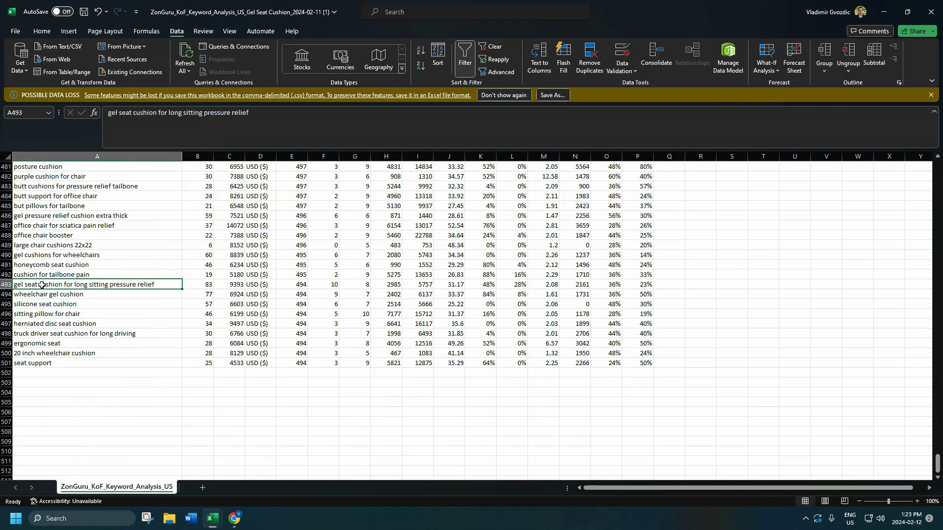
{"action": "left_click", "coordinate": [300, 289]}
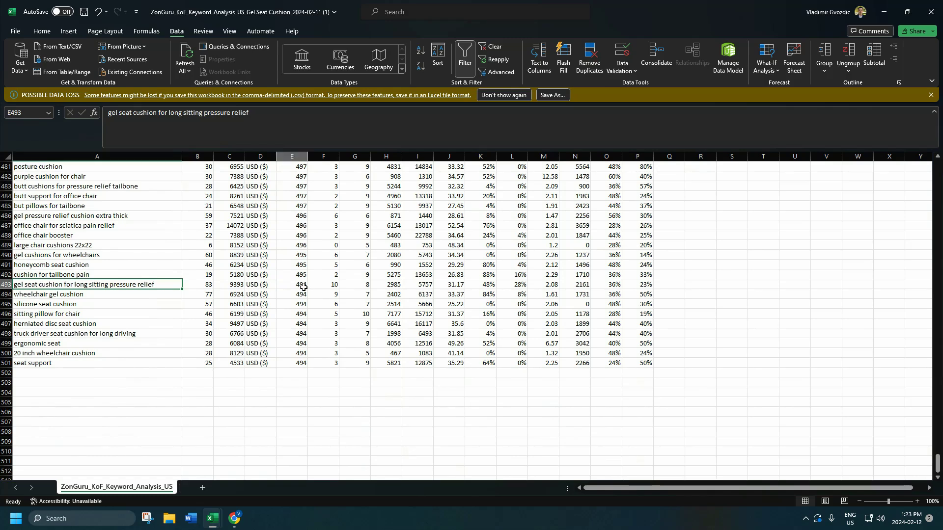
{"action": "left_click", "coordinate": [59, 354]}
{"action": "left_click", "coordinate": [295, 352]}
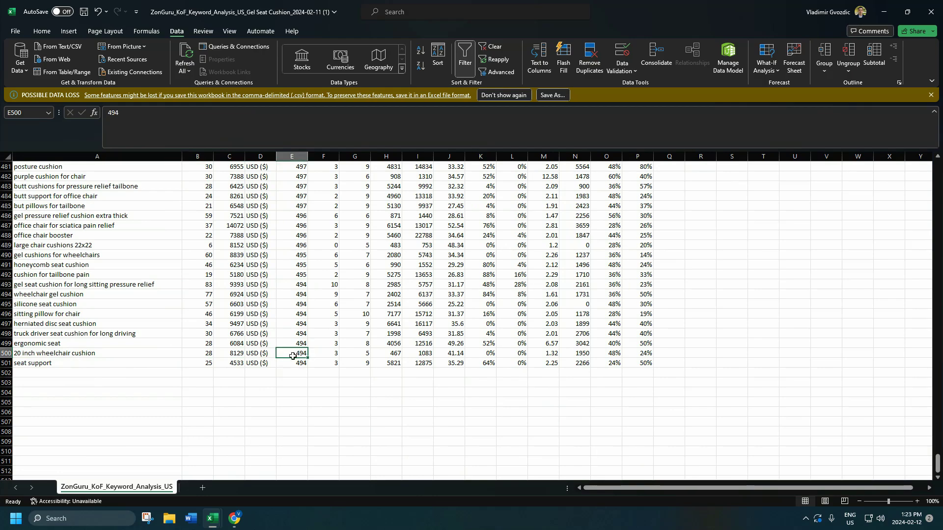
{"action": "scroll", "coordinate": [283, 296], "scroll_direction": "up", "scroll_amount": 5}
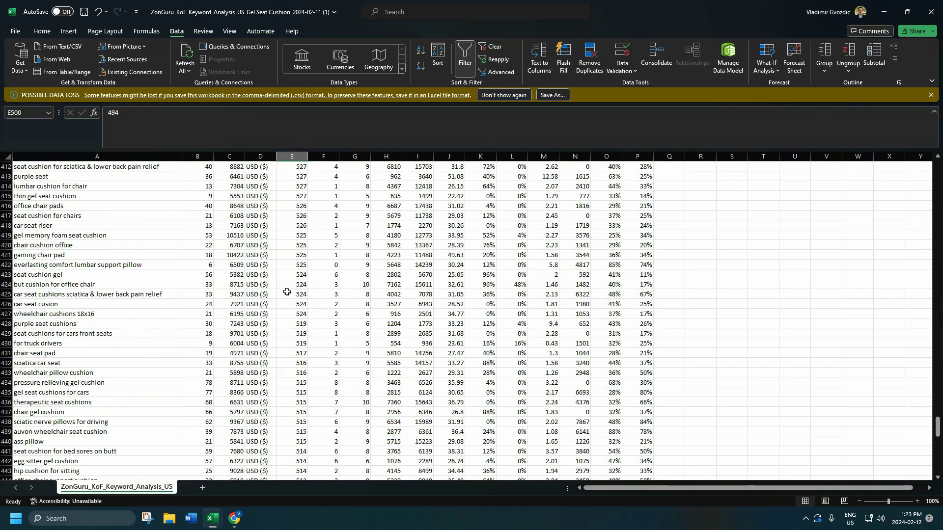
{"action": "key", "text": "alt+Tab"}
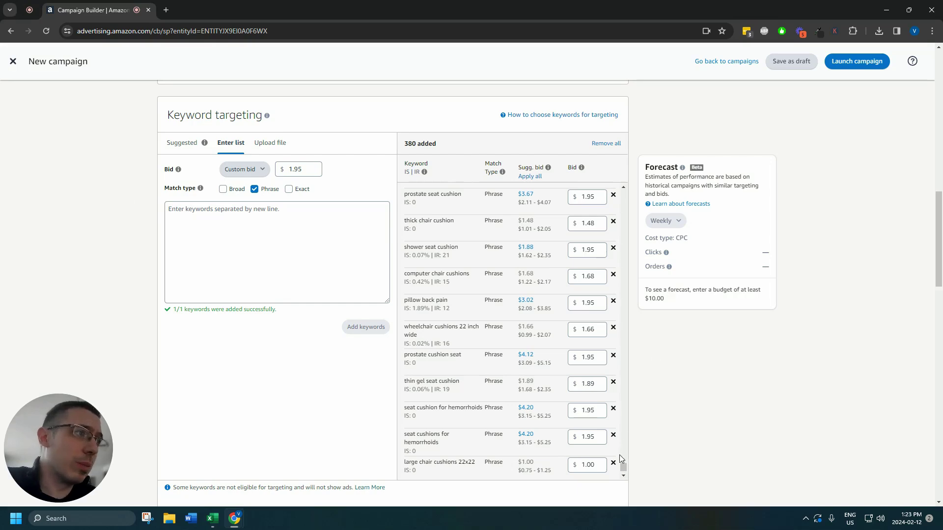
{"action": "left_click_drag", "start_coordinate": [624, 469], "coordinate": [629, 232]}
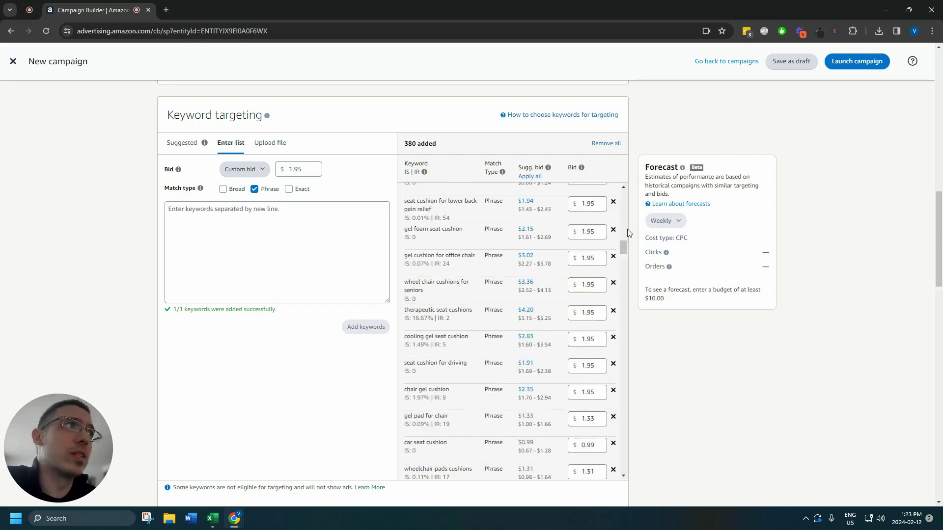
{"action": "scroll", "coordinate": [739, 227], "scroll_direction": "up", "scroll_amount": 12}
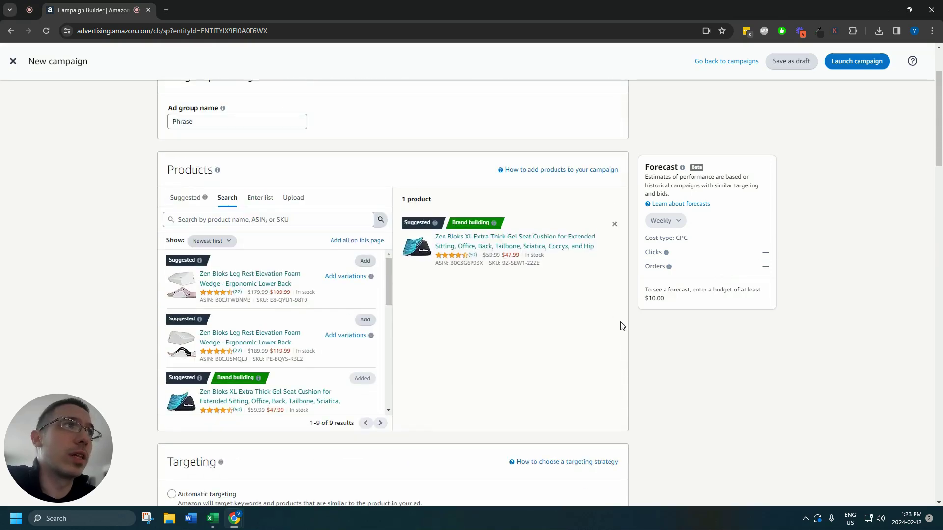
{"action": "scroll", "coordinate": [623, 327], "scroll_direction": "down", "scroll_amount": 15}
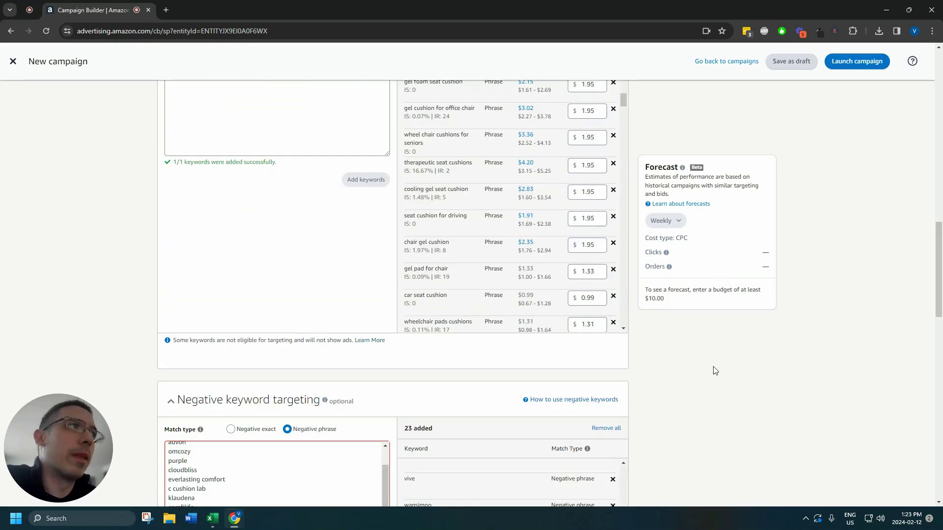
{"action": "scroll", "coordinate": [715, 371], "scroll_direction": "up", "scroll_amount": 3}
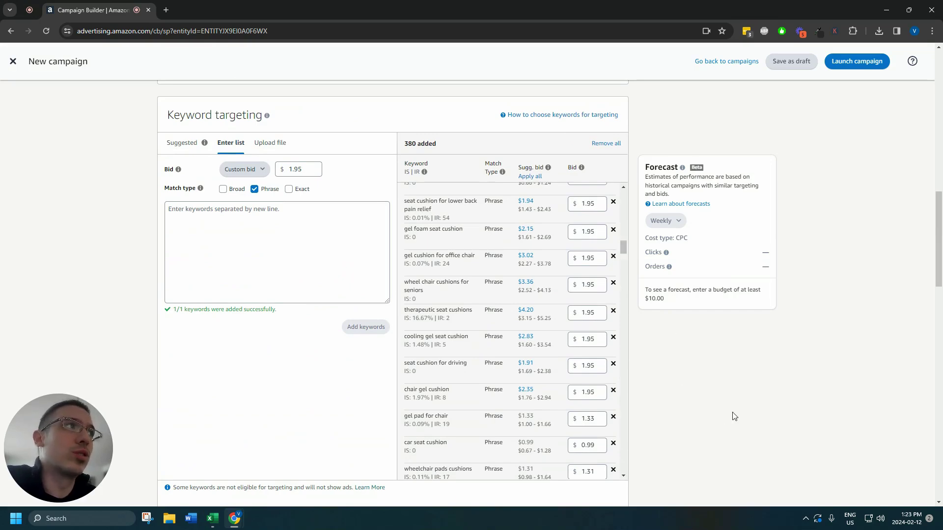
{"action": "scroll", "coordinate": [752, 371], "scroll_direction": "down", "scroll_amount": 3}
{"action": "scroll", "coordinate": [776, 368], "scroll_direction": "up", "scroll_amount": 15}
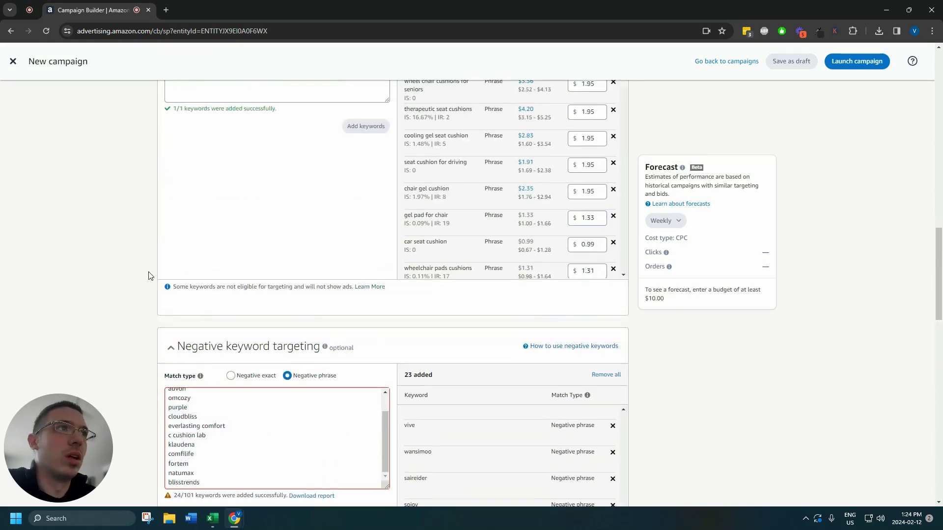
{"action": "left_click_drag", "start_coordinate": [645, 169], "coordinate": [733, 305]}
{"action": "left_click", "coordinate": [734, 306]}
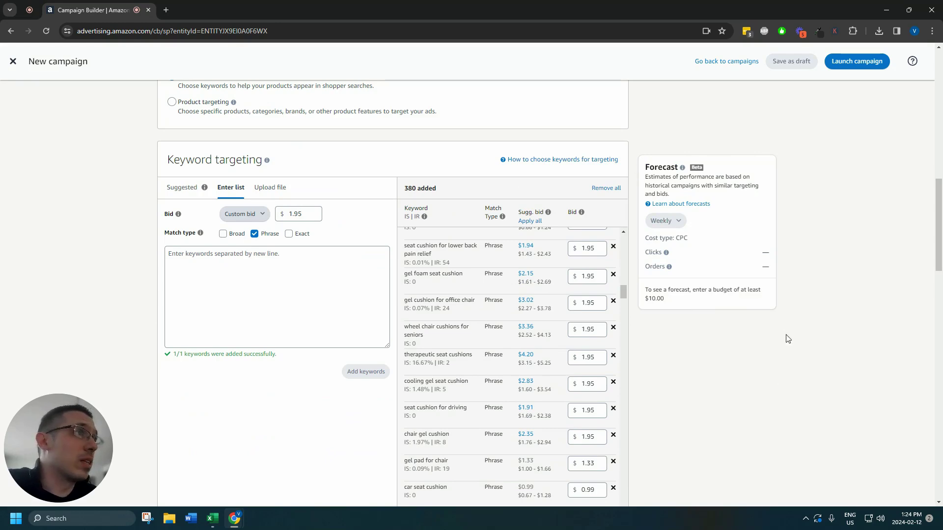
{"action": "scroll", "coordinate": [512, 363], "scroll_direction": "down", "scroll_amount": 20}
{"action": "left_click", "coordinate": [220, 294]}
{"action": "scroll", "coordinate": [103, 324], "scroll_direction": "up", "scroll_amount": 15}
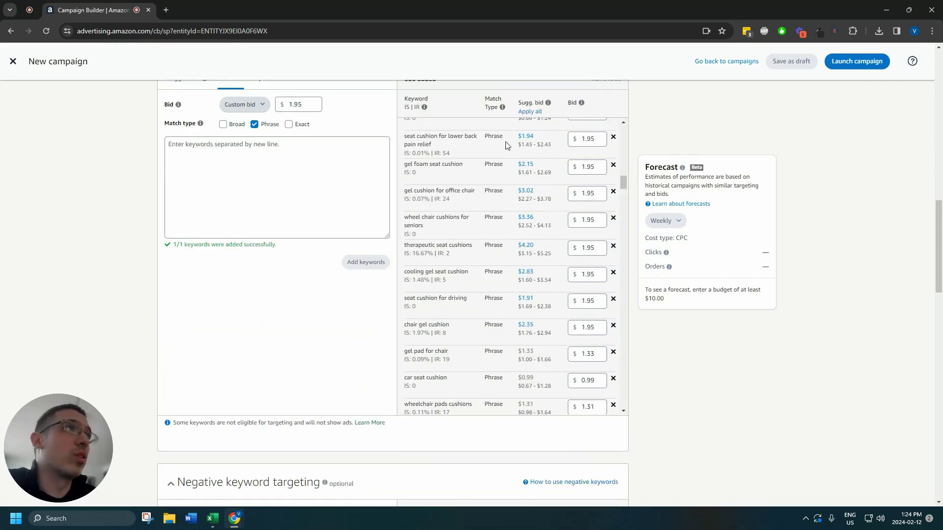
{"action": "scroll", "coordinate": [863, 221], "scroll_direction": "down", "scroll_amount": 15}
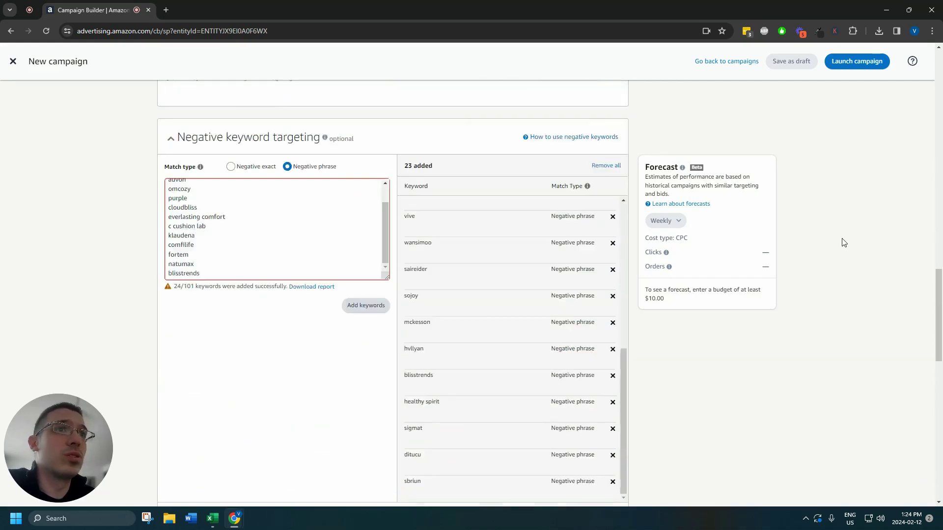
- Enter the campaign name 'Hawkeye - Gel Seat Cushion | No Competitors | Manual'
{"action": "left_click", "coordinate": [254, 365]}
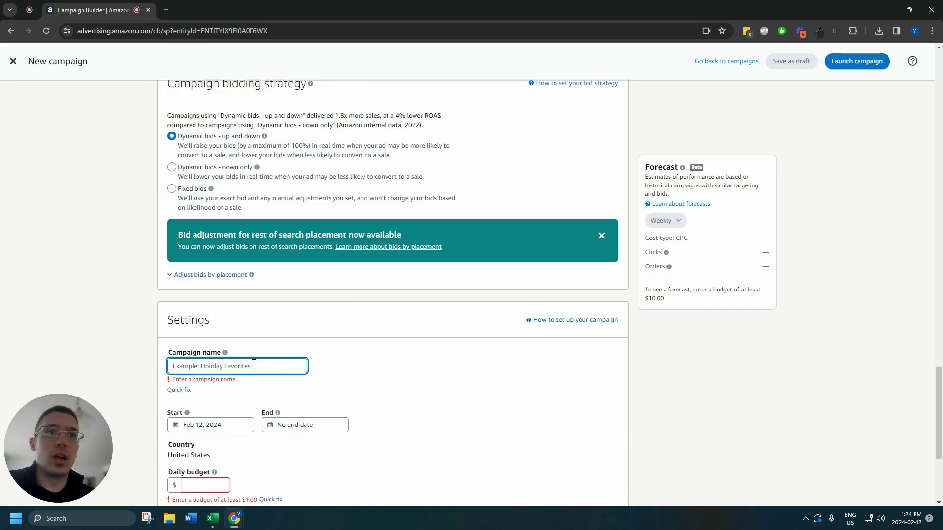
{"action": "type", "text": "Hawkeye - Gel Seat Cushion | No"}
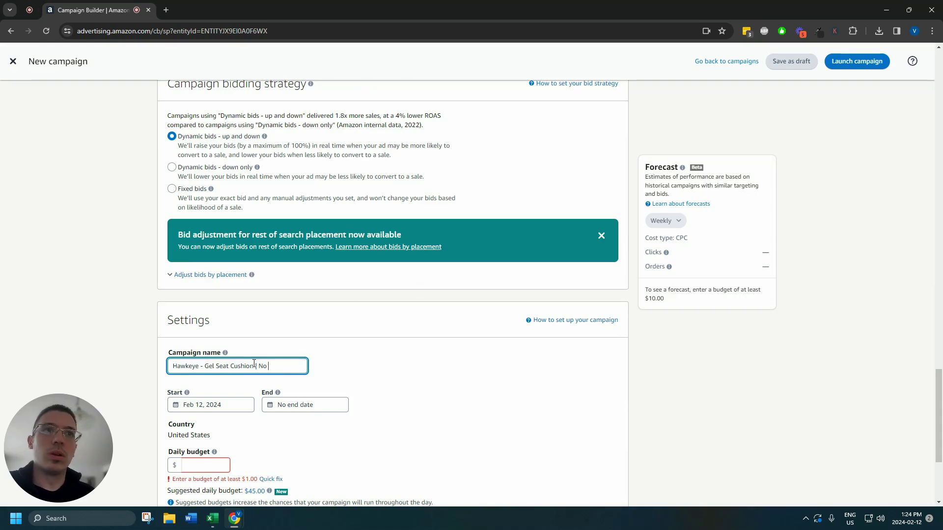
{"action": "type", "text": "s"}
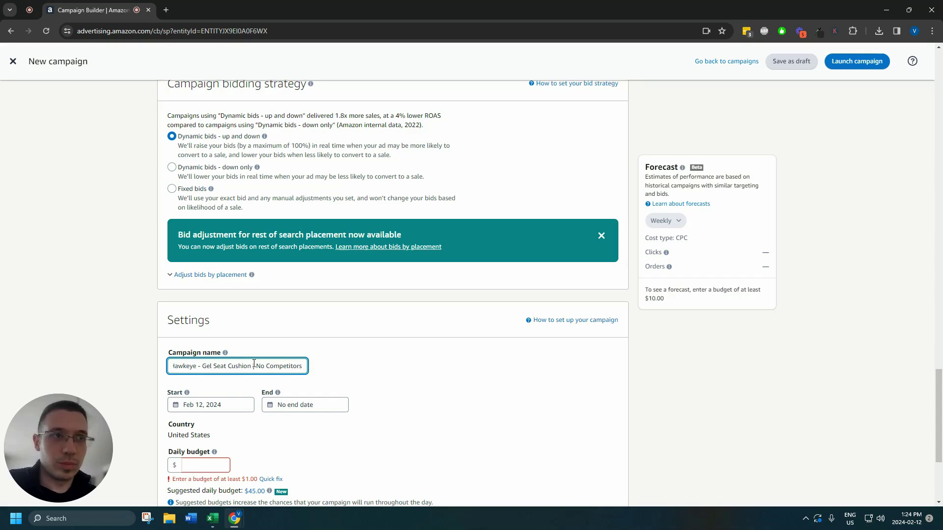
{"action": "type", "text": " |"}
{"action": "type", "text": " Manual"}
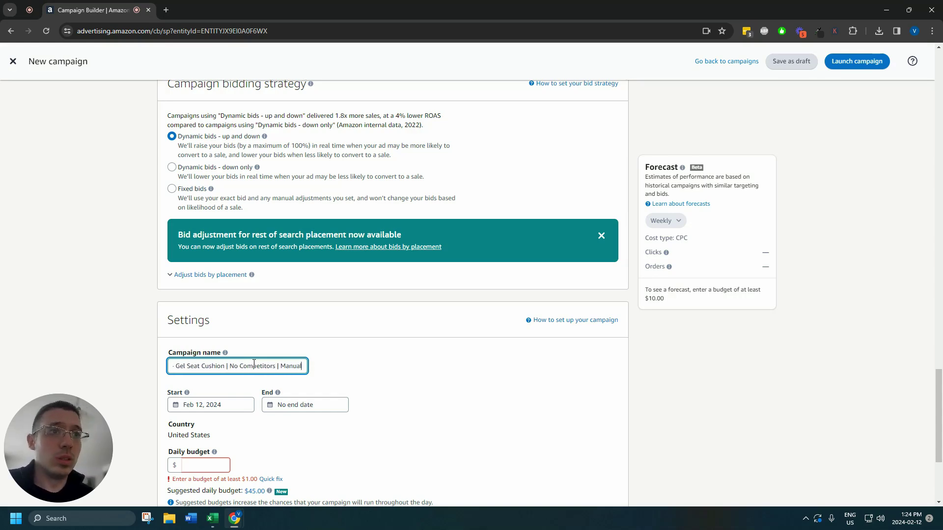
{"action": "scroll", "coordinate": [202, 316], "scroll_direction": "down", "scroll_amount": 3}
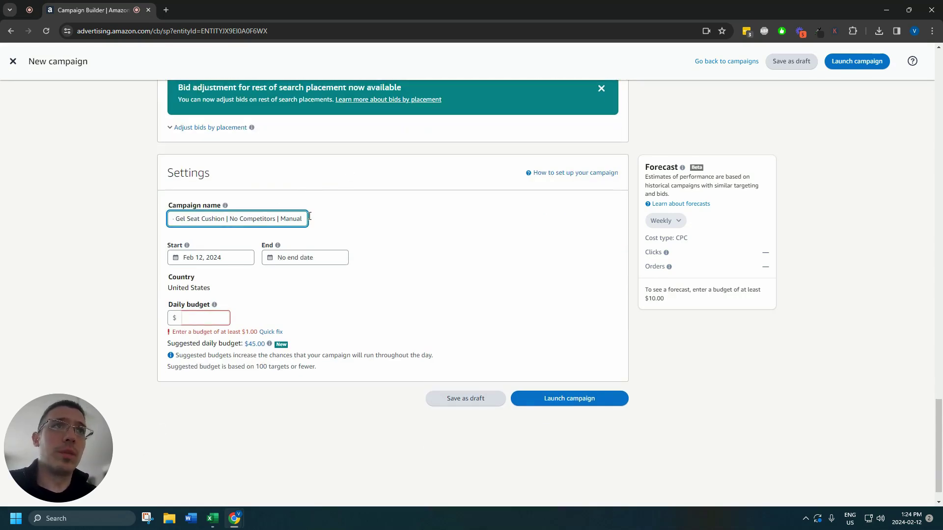
- Review the campaign name by highlighting its Gel Seat Cushion and No Competitors parts
{"action": "left_click_drag", "start_coordinate": [302, 216], "coordinate": [137, 219]}
{"action": "left_click", "coordinate": [225, 219]}
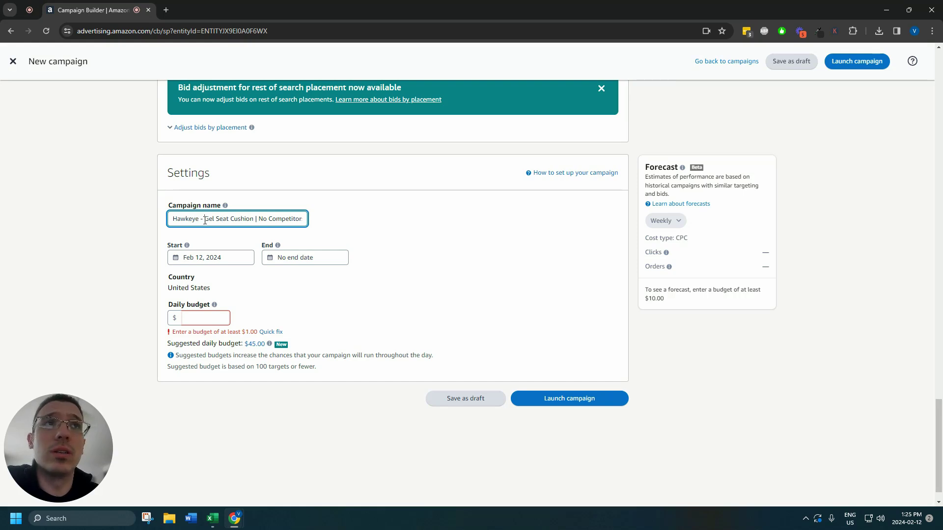
{"action": "mouse_move", "coordinate": [205, 220]}
{"action": "left_mouse_down"}
{"action": "mouse_move", "coordinate": [319, 220]}
{"action": "mouse_move", "coordinate": [175, 227]}
{"action": "mouse_move", "coordinate": [204, 220]}
{"action": "left_mouse_up"}
{"action": "left_click", "coordinate": [205, 219]}
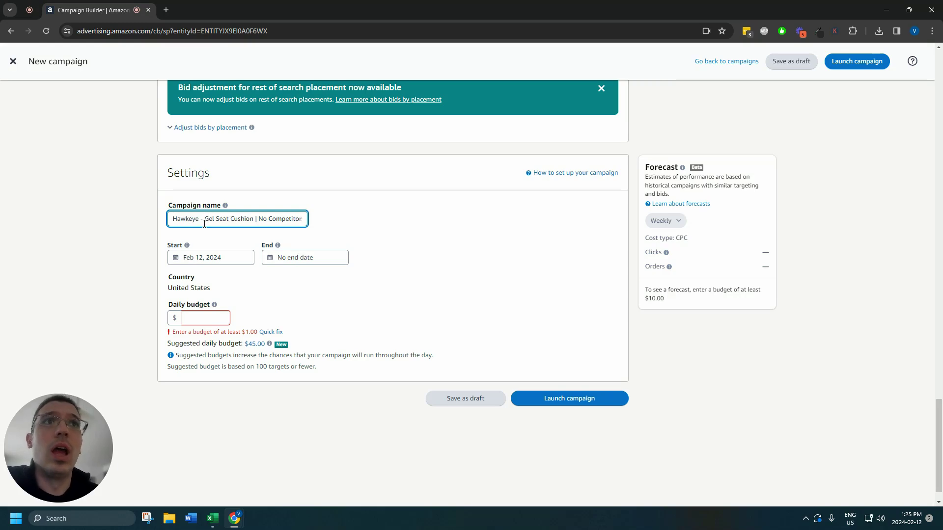
{"action": "left_click_drag", "start_coordinate": [205, 220], "coordinate": [253, 220]}
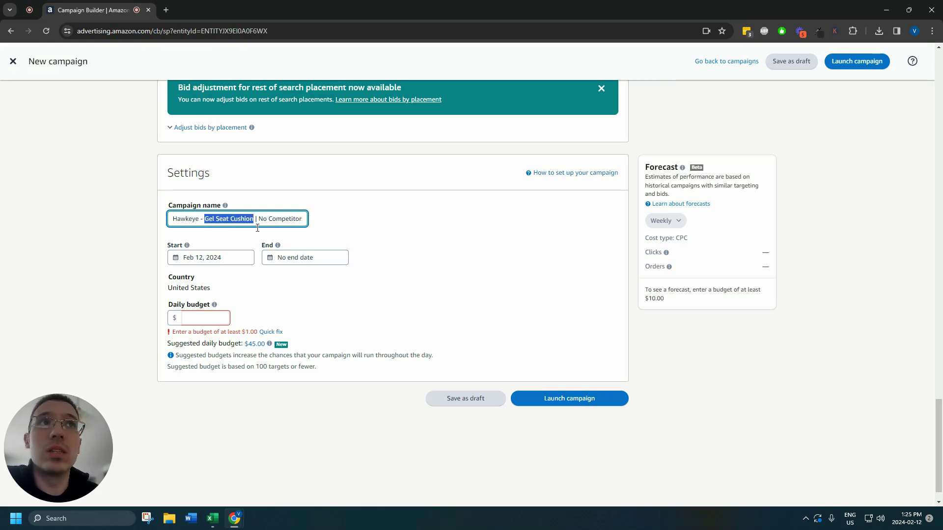
{"action": "left_click", "coordinate": [239, 221]}
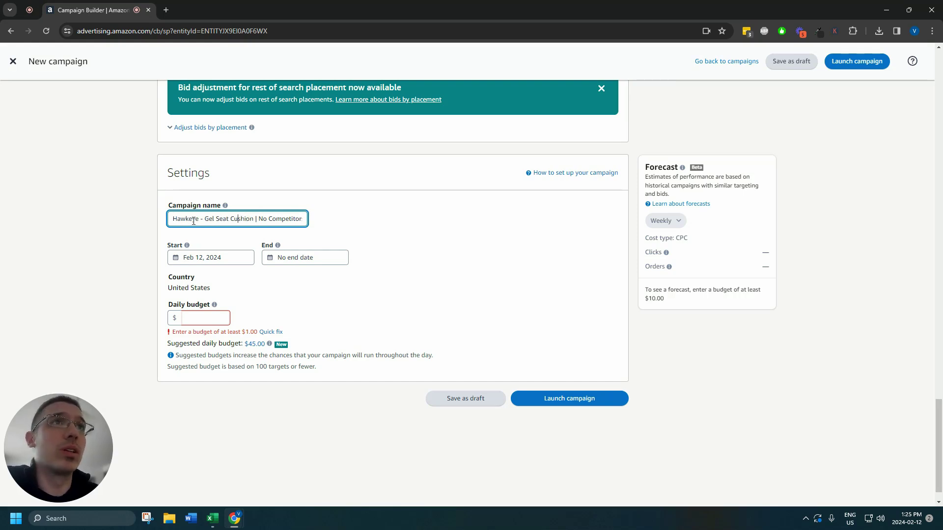
{"action": "left_click_drag", "start_coordinate": [205, 218], "coordinate": [256, 219]}
{"action": "left_click", "coordinate": [256, 219]}
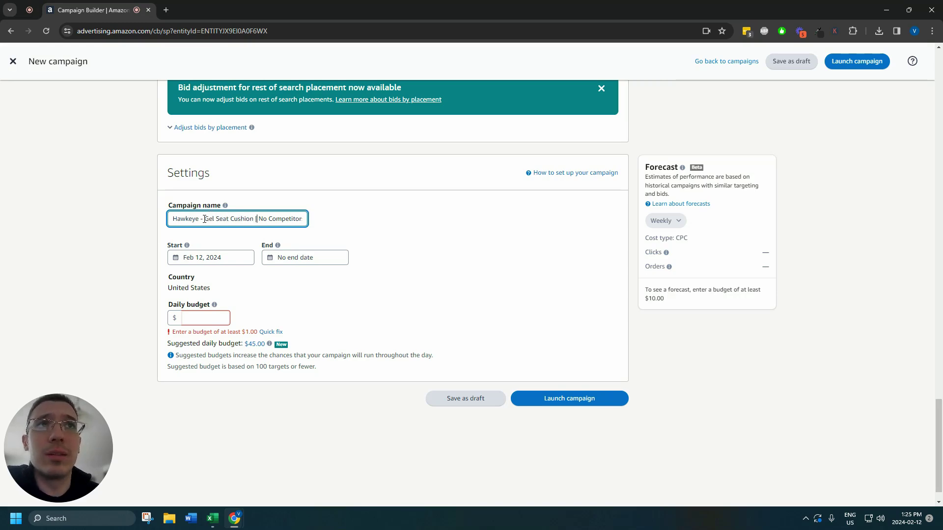
{"action": "left_click_drag", "start_coordinate": [206, 219], "coordinate": [310, 219]}
{"action": "left_click", "coordinate": [250, 217]}
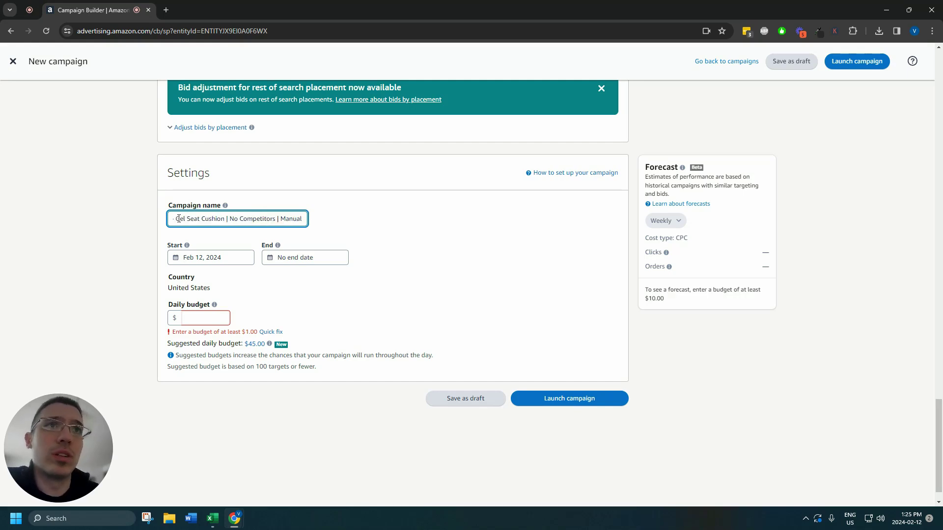
{"action": "left_click_drag", "start_coordinate": [232, 219], "coordinate": [278, 219]}
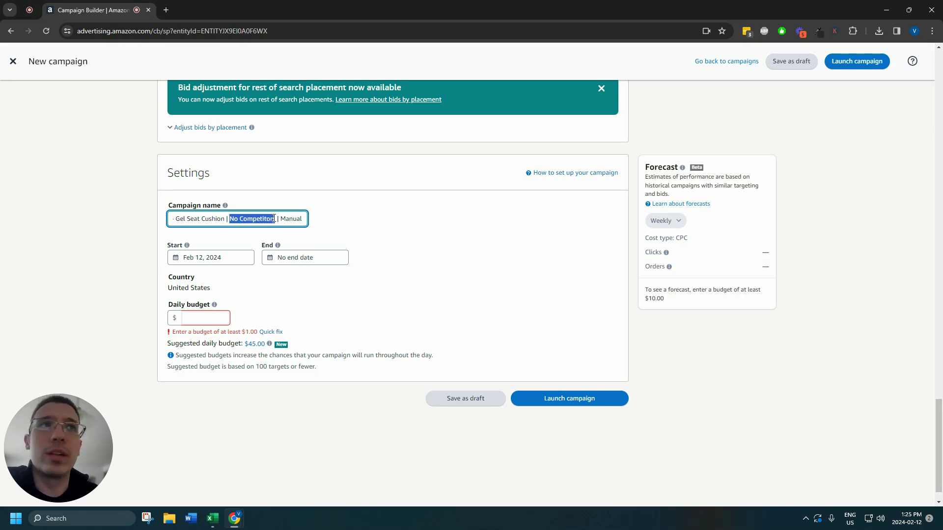
{"action": "left_click", "coordinate": [279, 219]}
- Append '| Keyword Targeting' to the end of the campaign name after Manual
{"action": "scroll", "coordinate": [387, 211], "scroll_direction": "up", "scroll_amount": 10}
{"action": "scroll", "coordinate": [413, 232], "scroll_direction": "down", "scroll_amount": 9}
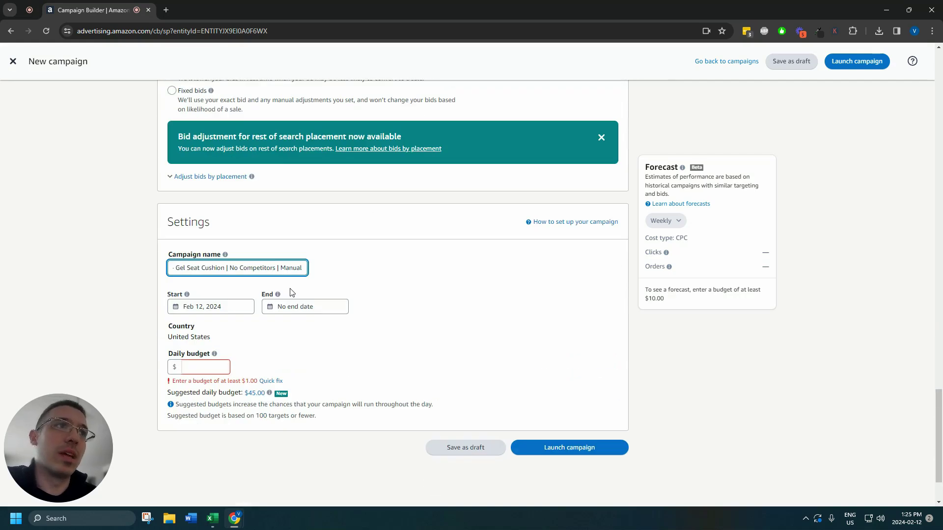
{"action": "double_click", "coordinate": [285, 265]}
{"action": "left_click", "coordinate": [293, 266]}
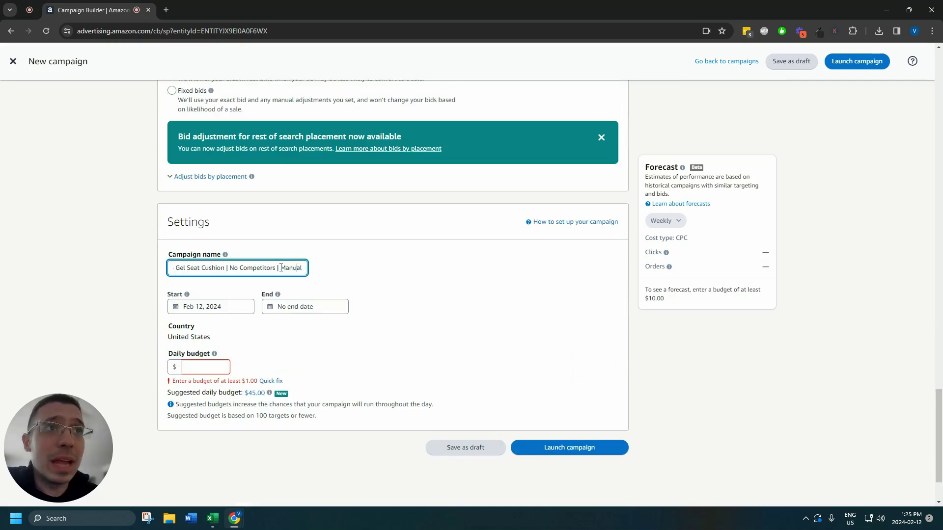
{"action": "double_click", "coordinate": [296, 265]}
{"action": "left_click", "coordinate": [307, 267]}
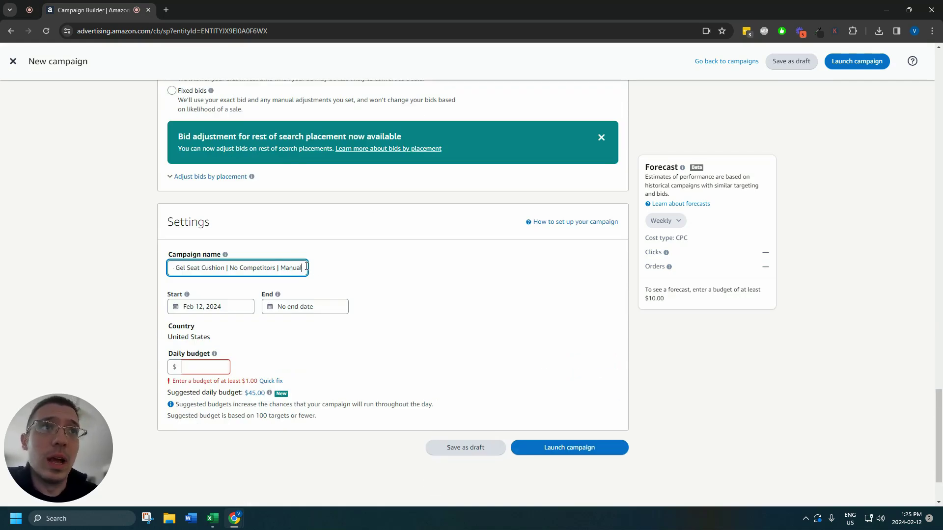
{"action": "type", "text": "|"}
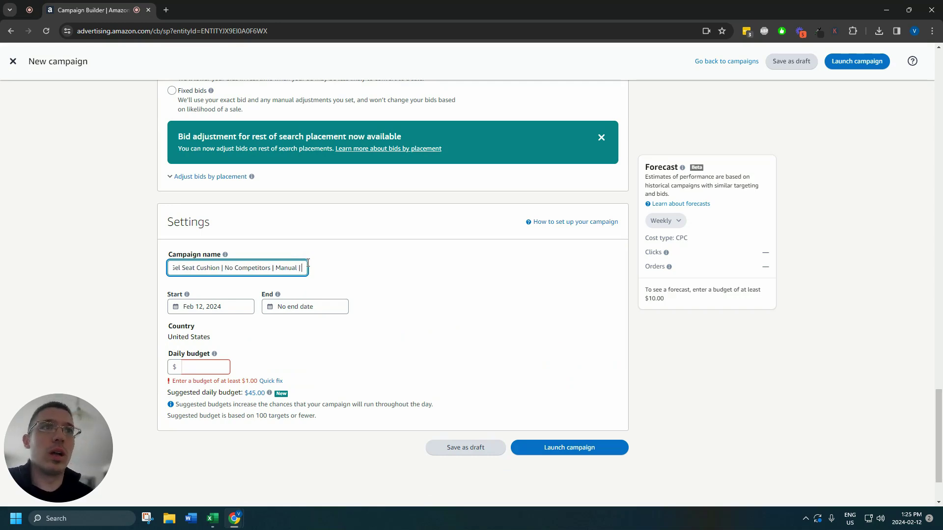
{"action": "type", "text": " Keyword Targeting"}
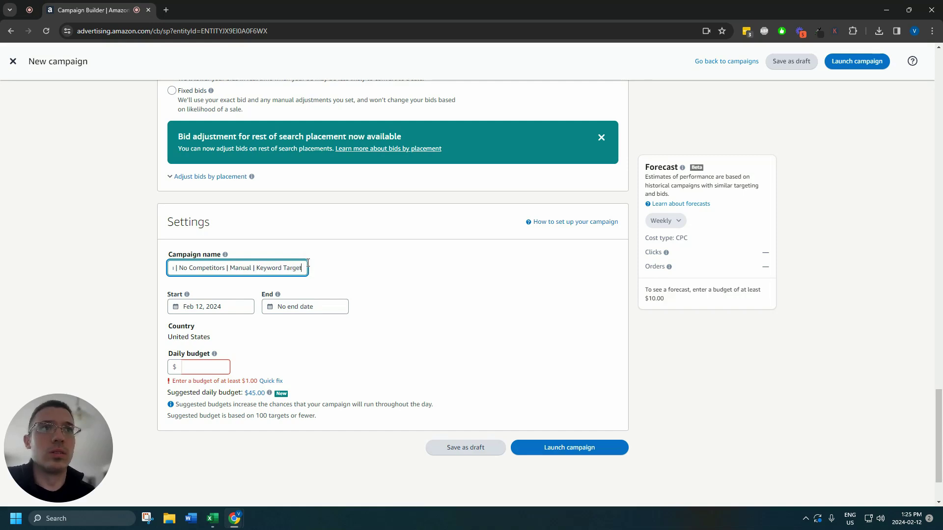
{"action": "left_click", "coordinate": [209, 366]}
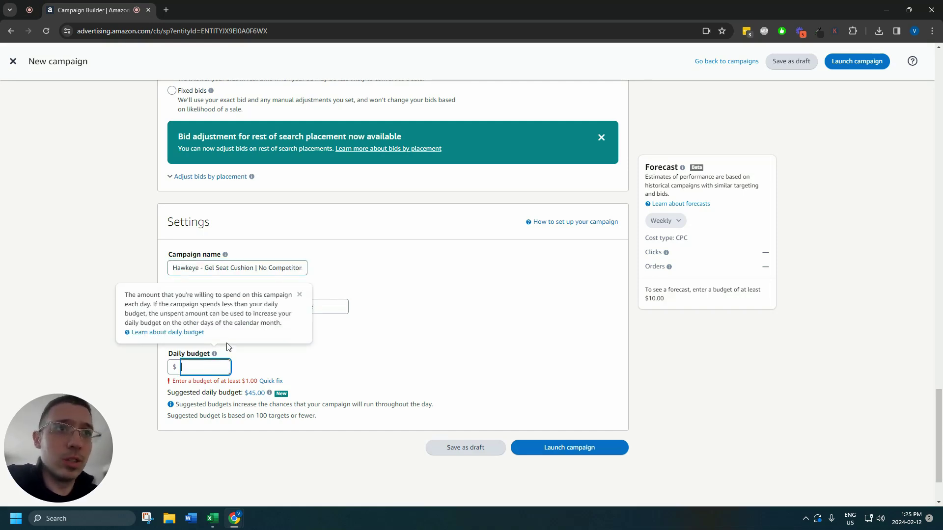
{"action": "type", "text": "20"}
{"action": "left_click", "coordinate": [459, 341]}
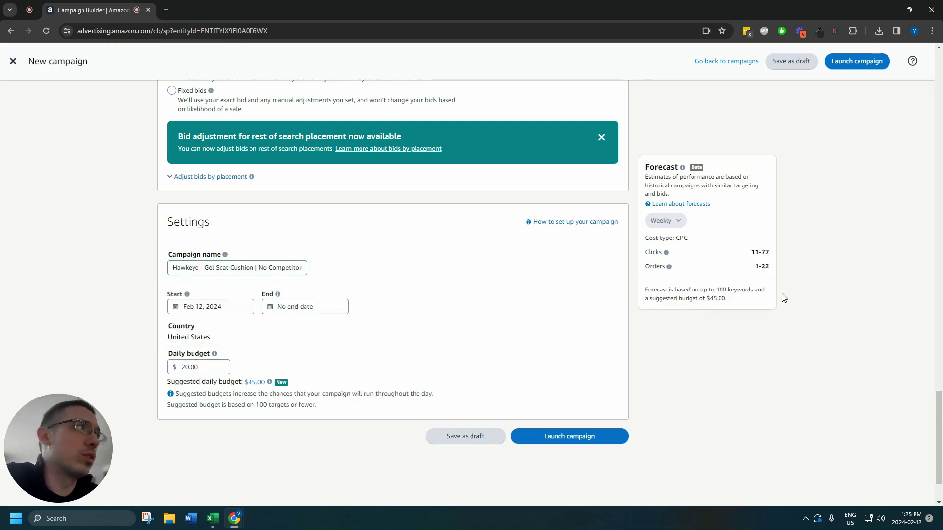
{"action": "triple_click", "coordinate": [660, 204]}
{"action": "left_click_drag", "start_coordinate": [660, 205], "coordinate": [732, 290]}
{"action": "left_click", "coordinate": [755, 321]}
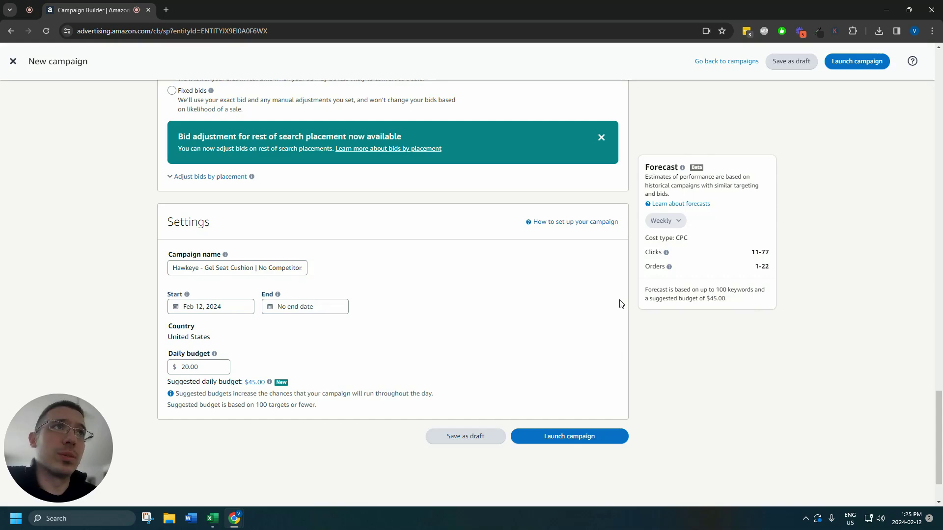
{"action": "scroll", "coordinate": [707, 369], "scroll_direction": "up", "scroll_amount": 7}
{"action": "scroll", "coordinate": [705, 378], "scroll_direction": "up", "scroll_amount": 3}
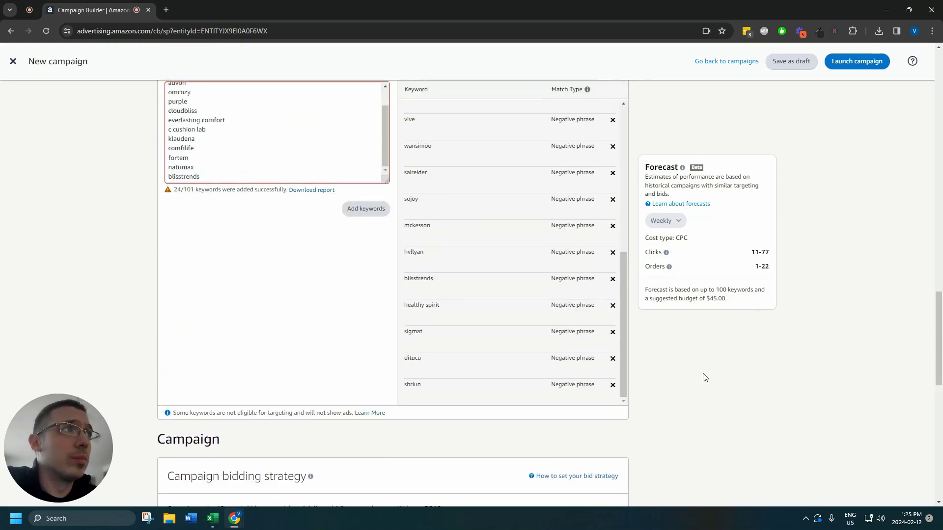
{"action": "scroll", "coordinate": [707, 383], "scroll_direction": "up", "scroll_amount": 10}
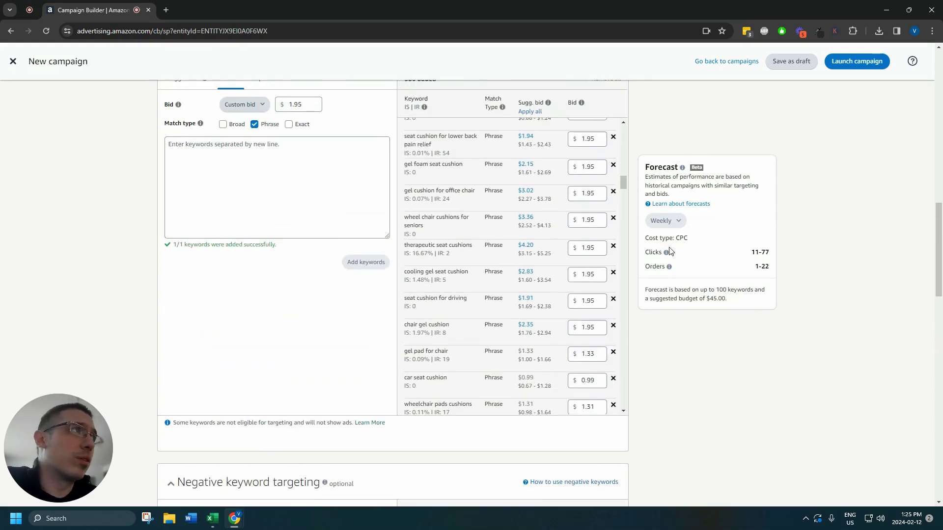
{"action": "left_click_drag", "start_coordinate": [734, 308], "coordinate": [644, 165]}
{"action": "left_click", "coordinate": [772, 286]}
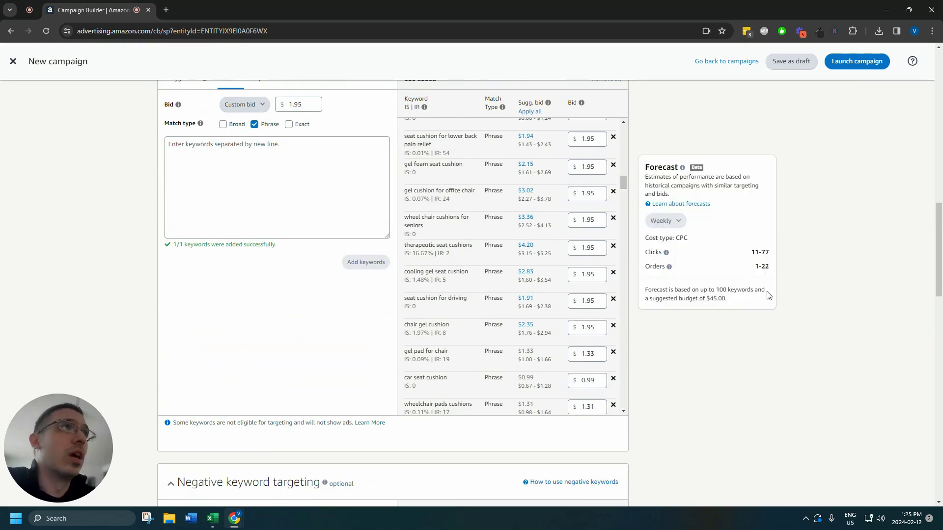
{"action": "scroll", "coordinate": [766, 302], "scroll_direction": "up", "scroll_amount": 10}
{"action": "scroll", "coordinate": [743, 323], "scroll_direction": "up", "scroll_amount": 4}
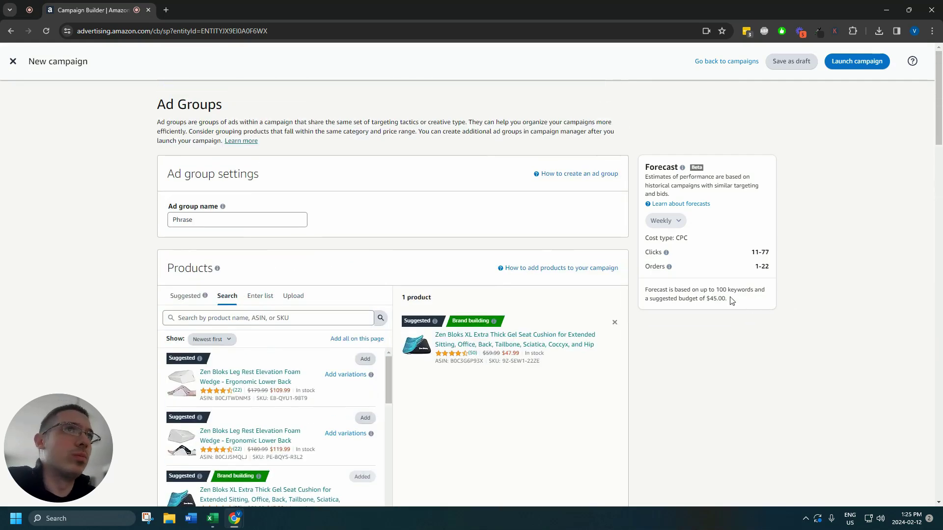
{"action": "scroll", "coordinate": [209, 248], "scroll_direction": "down", "scroll_amount": 15}
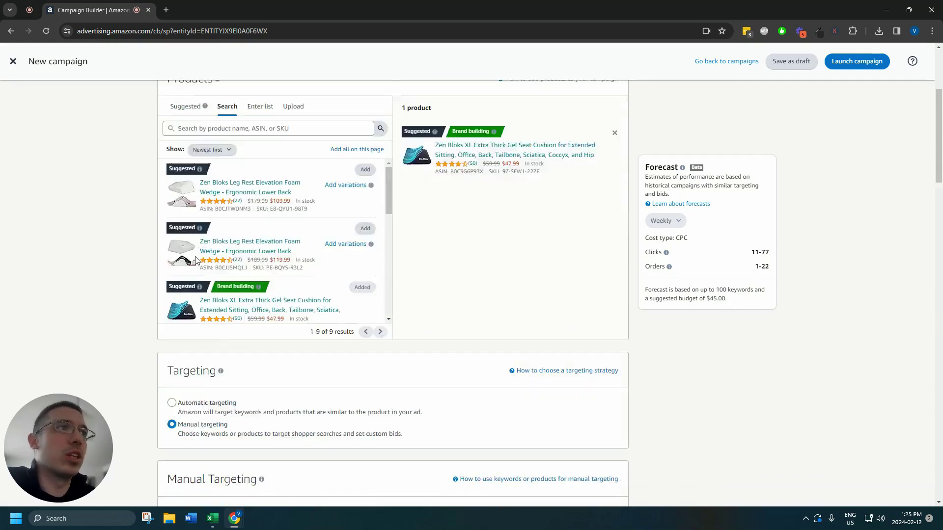
{"action": "scroll", "coordinate": [518, 271], "scroll_direction": "down", "scroll_amount": 3}
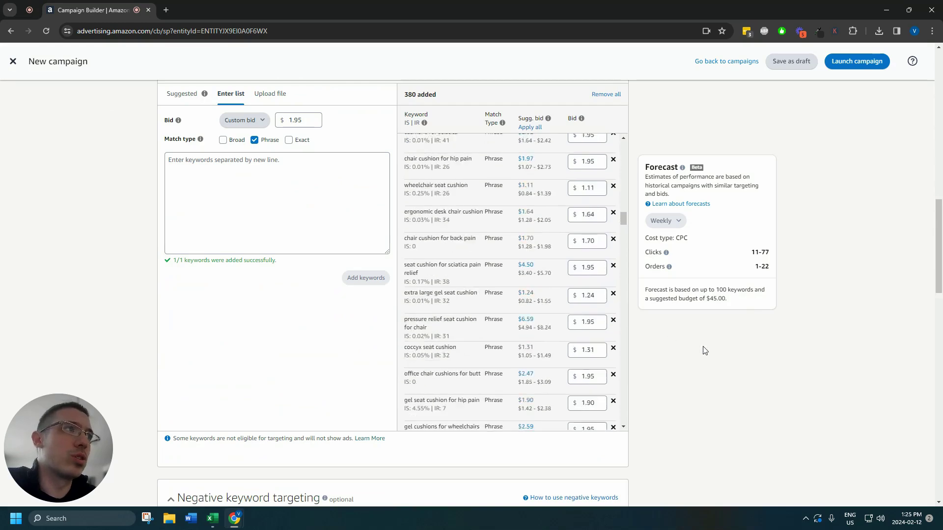
{"action": "scroll", "coordinate": [697, 356], "scroll_direction": "down", "scroll_amount": 6}
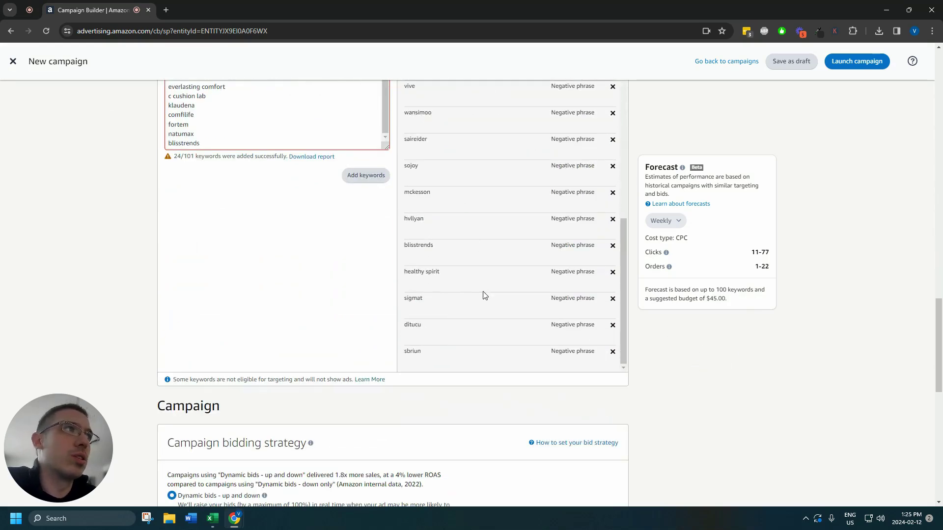
{"action": "scroll", "coordinate": [482, 294], "scroll_direction": "up", "scroll_amount": 5}
{"action": "scroll", "coordinate": [722, 364], "scroll_direction": "down", "scroll_amount": 10}
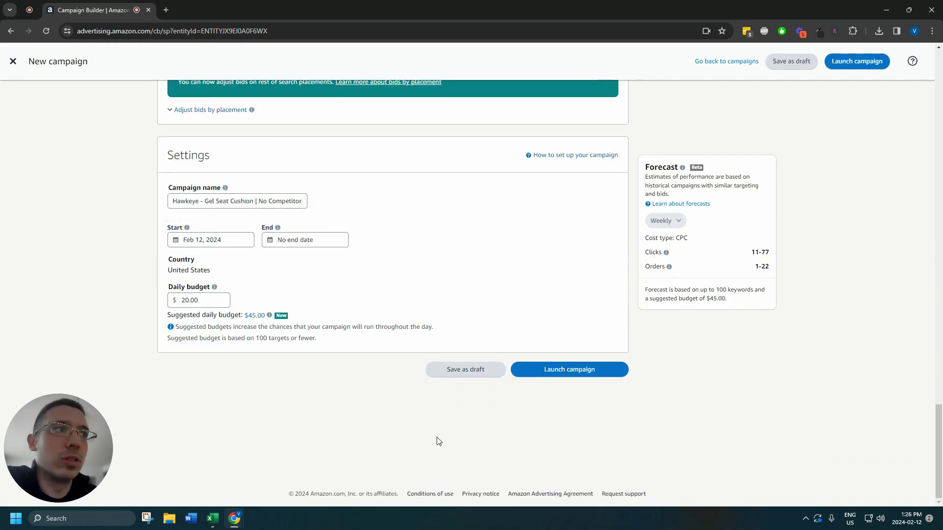
- Launch the campaign and dismiss the feedback survey
{"action": "left_click", "coordinate": [566, 375]}
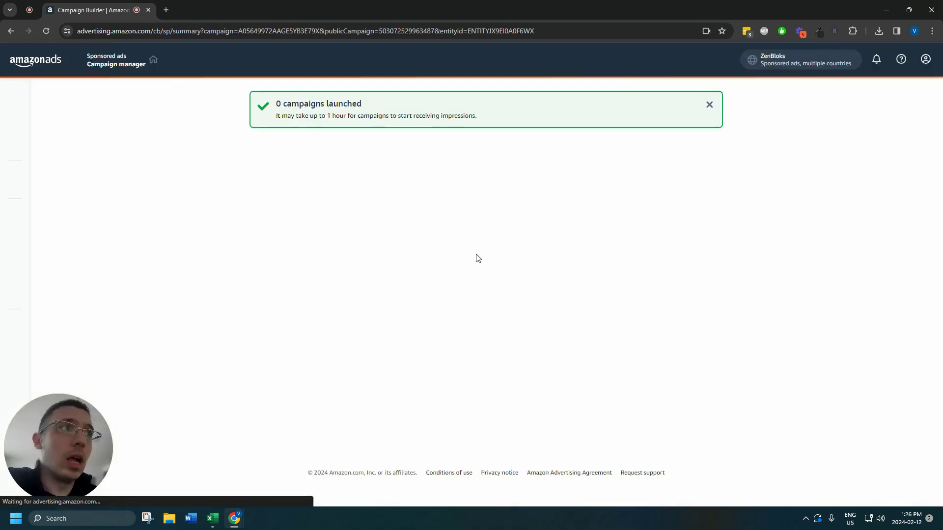
{"action": "scroll", "coordinate": [467, 289], "scroll_direction": "down", "scroll_amount": 1}
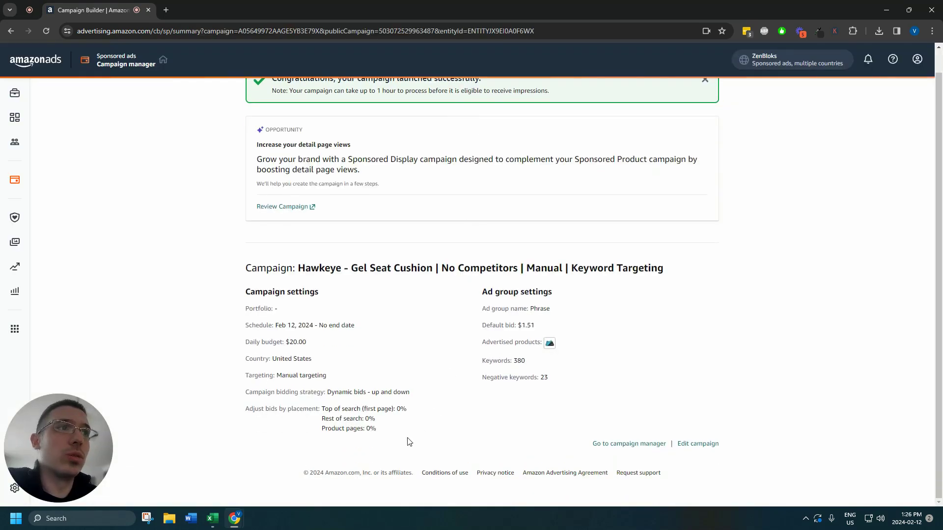
{"action": "scroll", "coordinate": [362, 322], "scroll_direction": "up", "scroll_amount": 1}
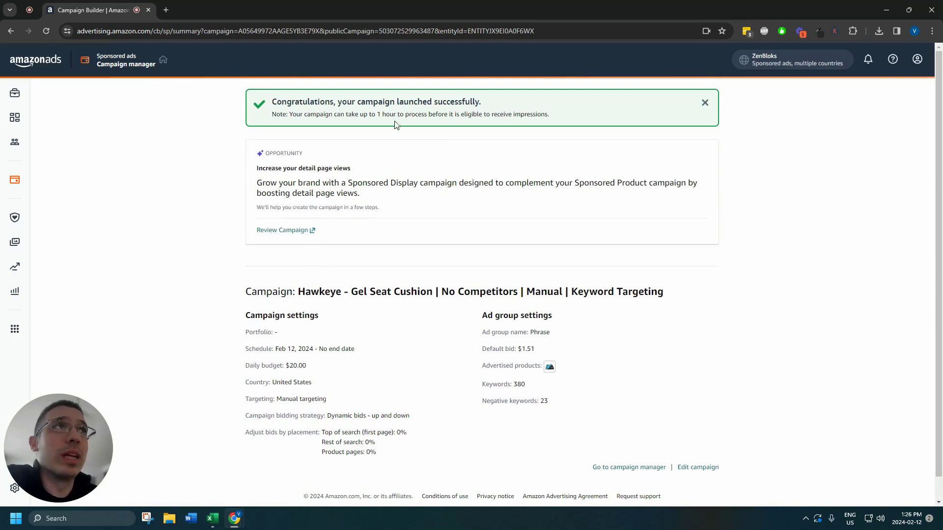
{"action": "left_click_drag", "start_coordinate": [395, 113], "coordinate": [611, 122]}
{"action": "left_click", "coordinate": [520, 104]}
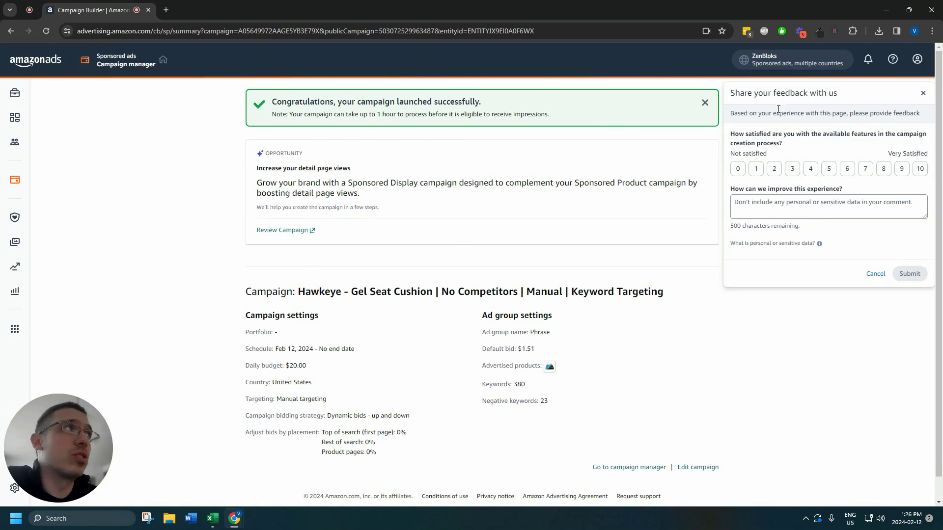
{"action": "left_click", "coordinate": [875, 275]}
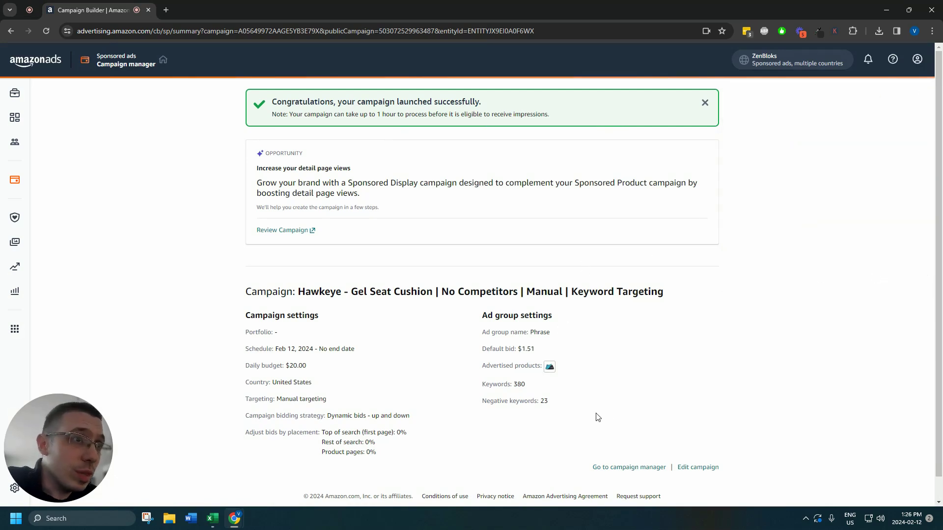
- Select the campaign summary text on the launch confirmation page
{"action": "left_click_drag", "start_coordinate": [600, 409], "coordinate": [196, 284]}
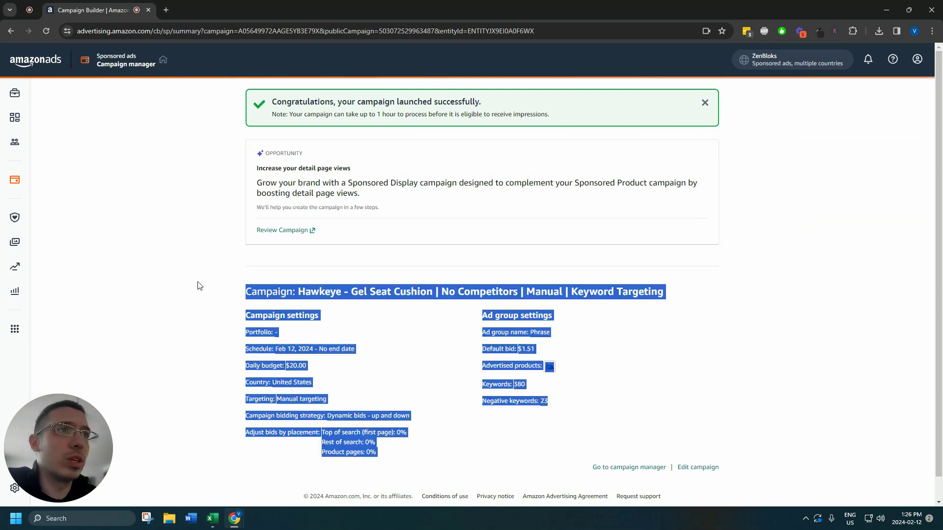
{"action": "left_click", "coordinate": [267, 280]}
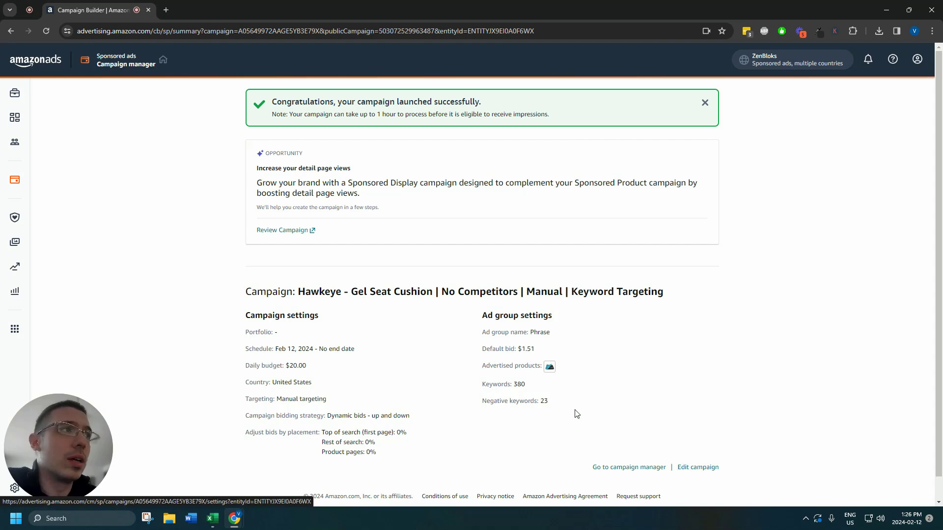
{"action": "left_click_drag", "start_coordinate": [574, 411], "coordinate": [638, 394]}
{"action": "left_click", "coordinate": [209, 283]}
{"action": "left_click", "coordinate": [638, 393]}
{"action": "left_click_drag", "start_coordinate": [547, 402], "coordinate": [122, 269]}
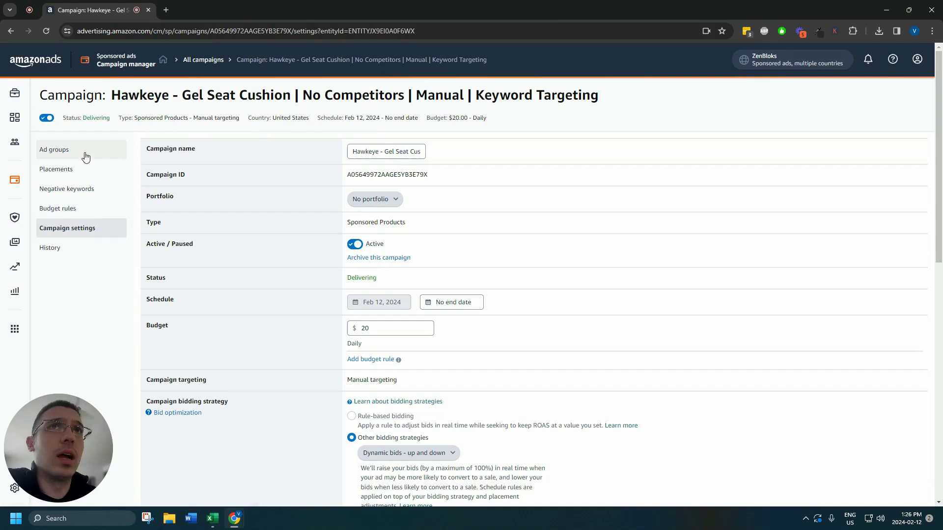
- Open the Phrase ad group's keyword targets and change the results shown per page
{"action": "left_click", "coordinate": [84, 153]}
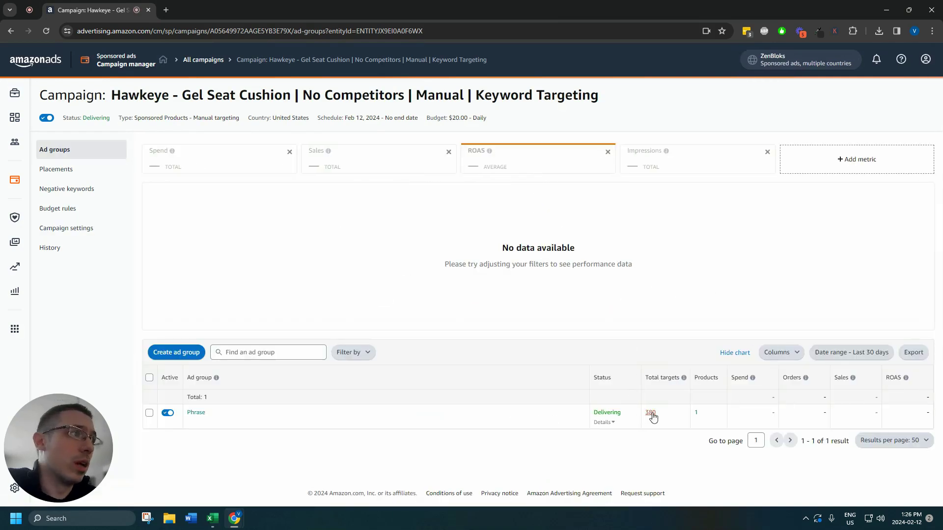
{"action": "left_click", "coordinate": [651, 413]}
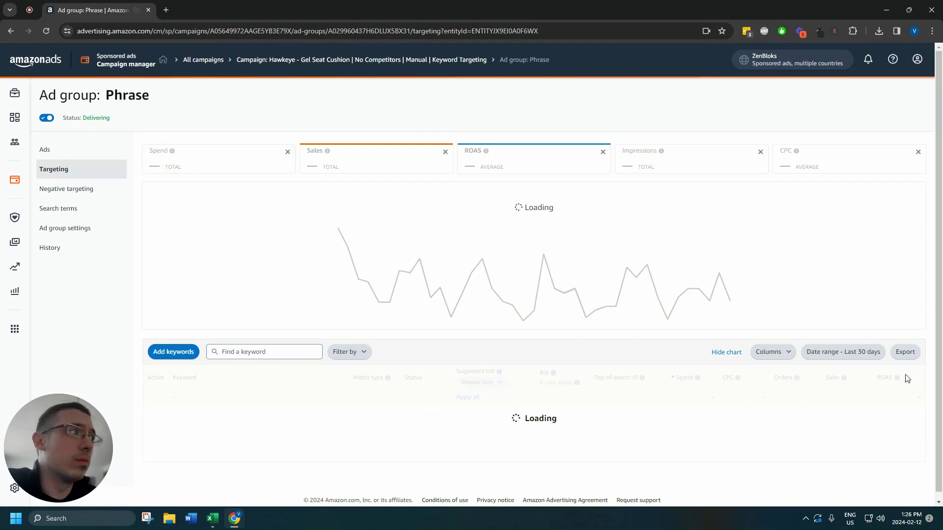
{"action": "scroll", "coordinate": [941, 349], "scroll_direction": "down", "scroll_amount": 6}
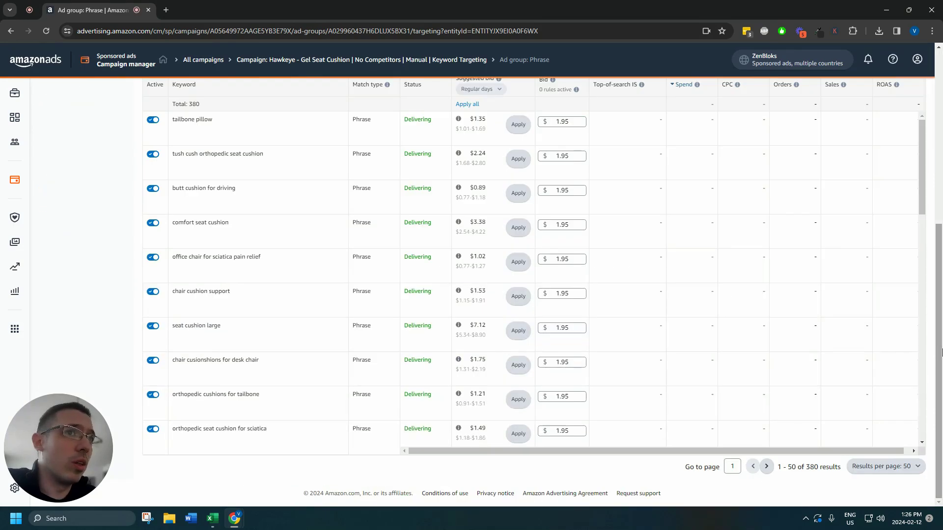
{"action": "left_click", "coordinate": [879, 472]}
{"action": "left_click", "coordinate": [872, 470]}
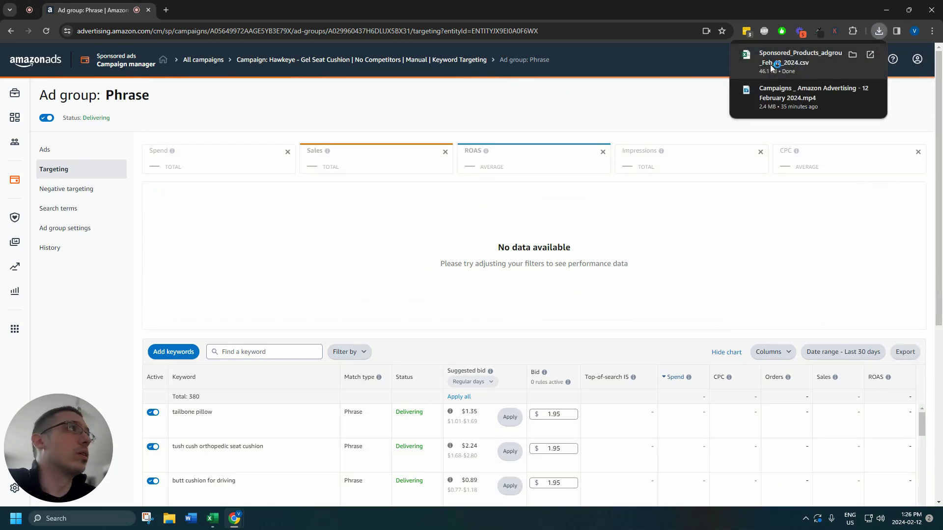
- Open the exported Sponsored_Products_adgroup CSV, check the last keyword row 380, and return to Chrome
{"action": "left_click", "coordinate": [770, 64]}
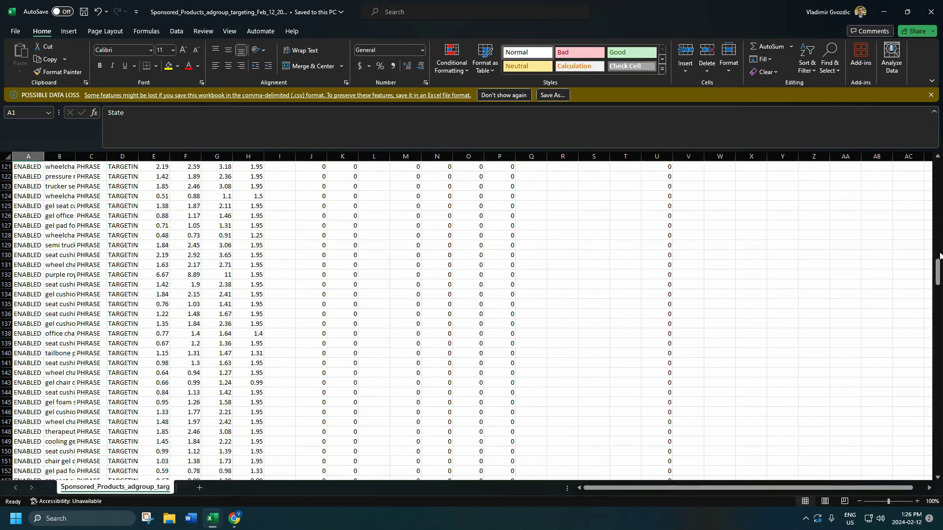
{"action": "left_click_drag", "start_coordinate": [940, 255], "coordinate": [925, 154]}
{"action": "left_click", "coordinate": [93, 380]}
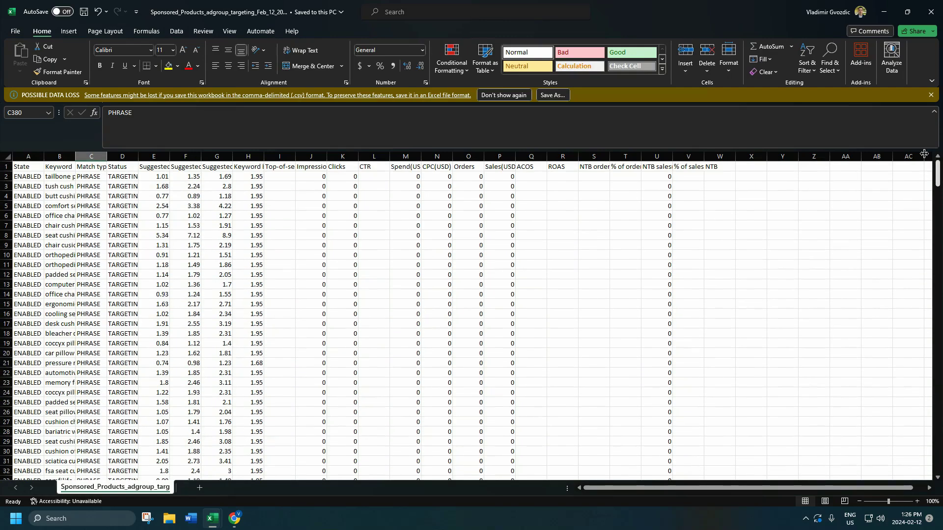
{"action": "left_click", "coordinate": [67, 179]}
{"action": "key", "text": "super+Down"}
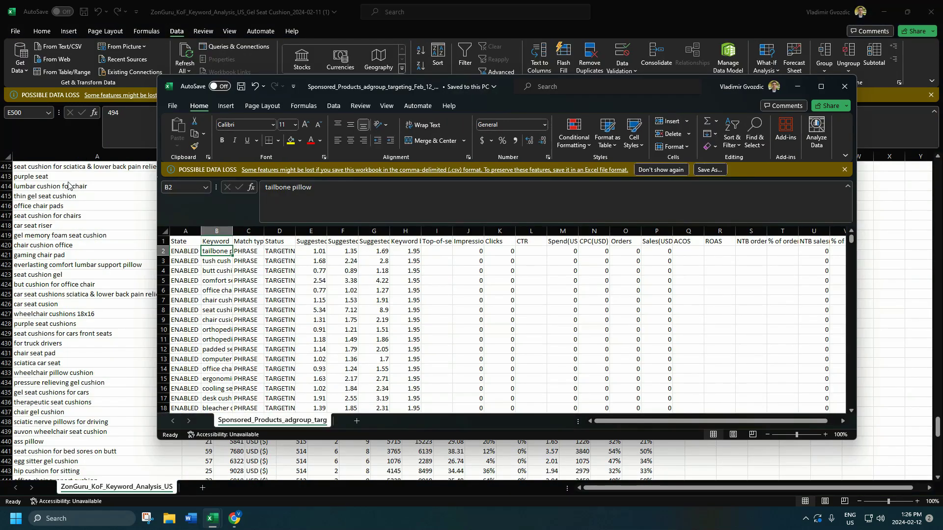
{"action": "key", "text": "super+Up"}
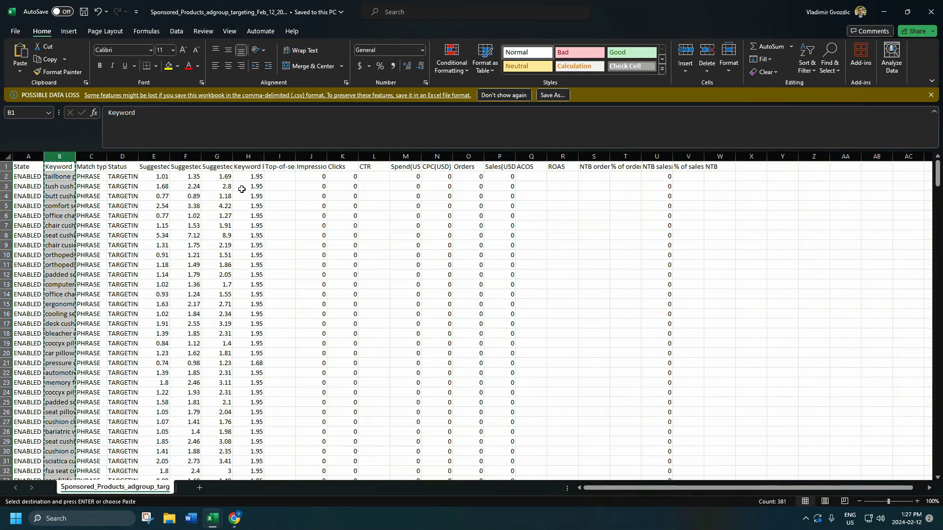
{"action": "key", "text": "alt+Tab"}
{"action": "key", "text": "alt+Tab"}
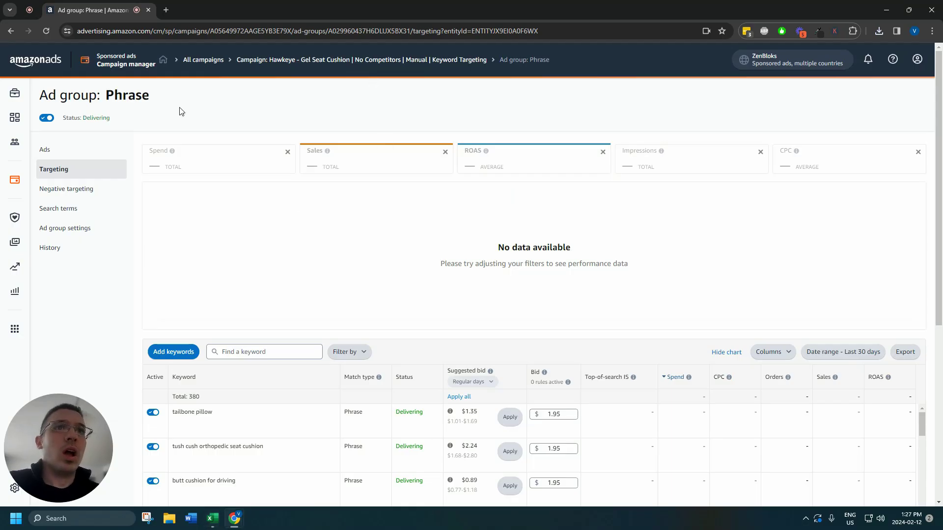
- Start a second ad group named 'Exact' containing the Gel Seat Cushion product
{"action": "left_click", "coordinate": [270, 60]}
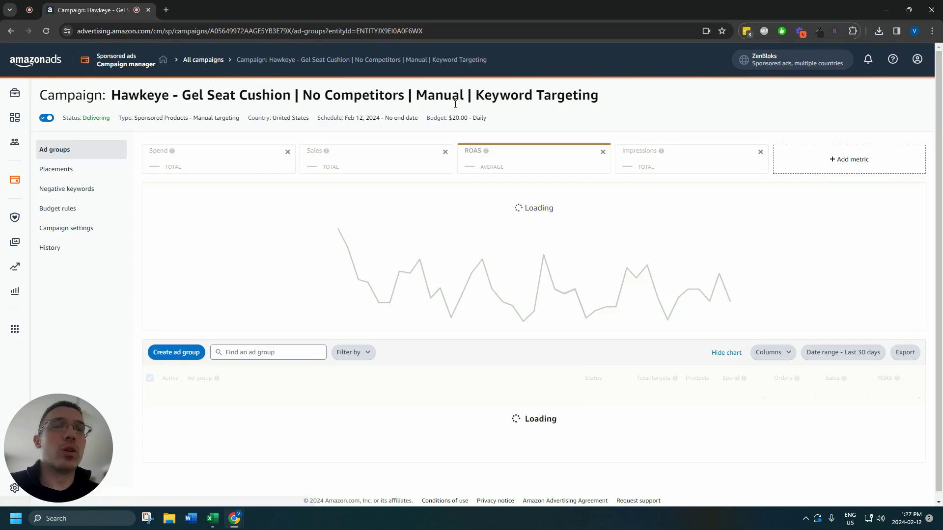
{"action": "left_click", "coordinate": [163, 353]}
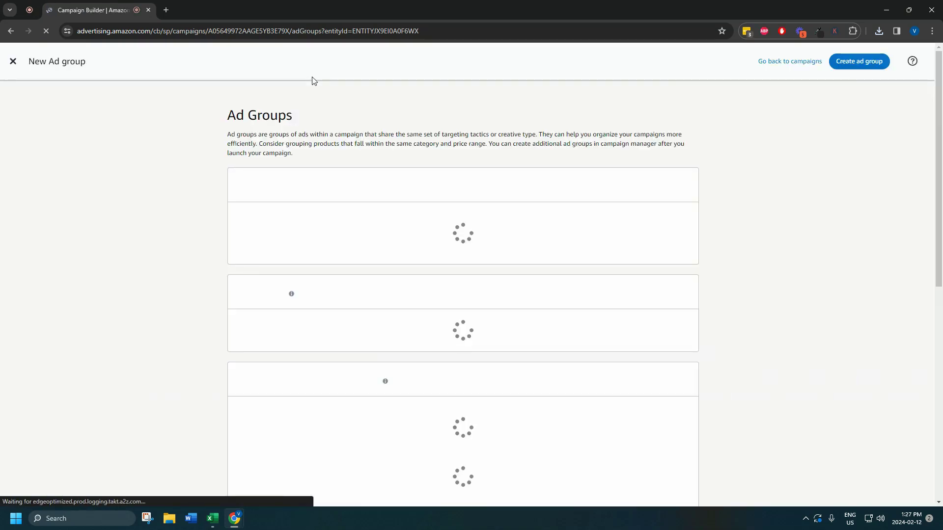
{"action": "triple_click", "coordinate": [311, 230]}
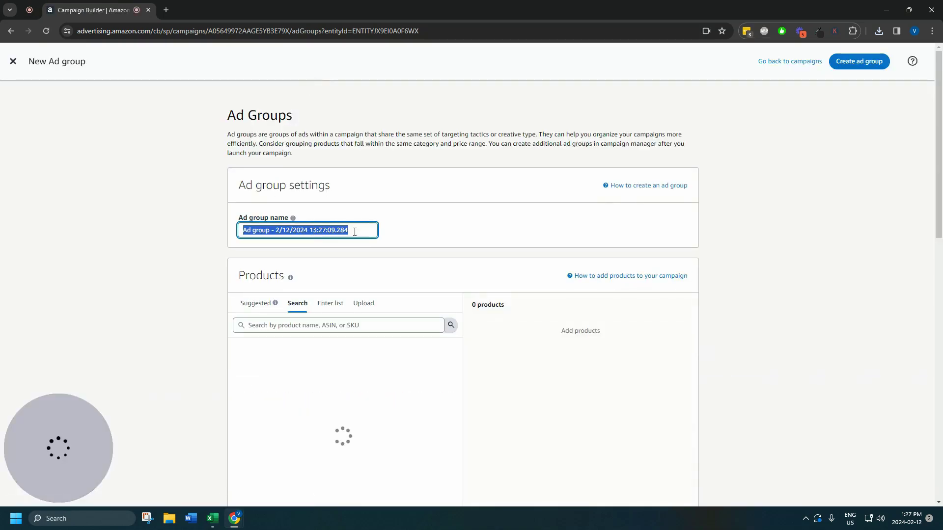
{"action": "type", "text": "Exact"}
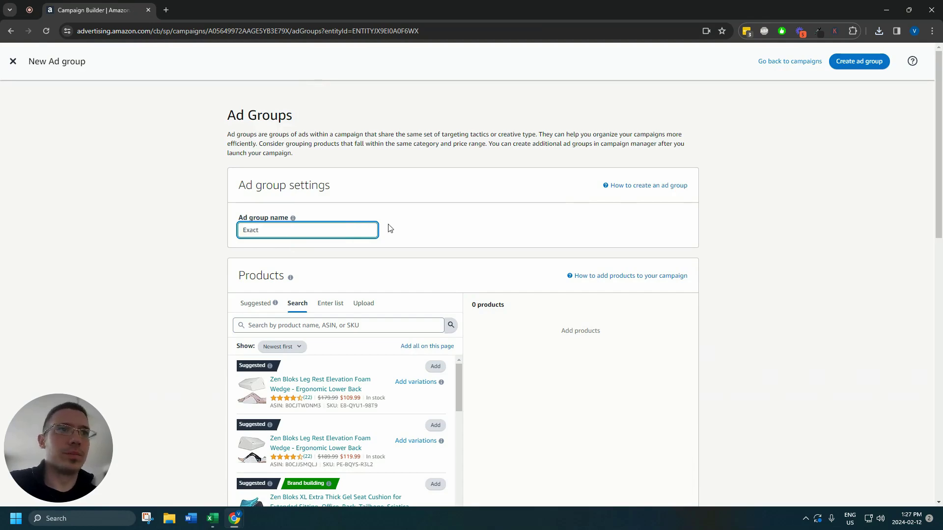
{"action": "scroll", "coordinate": [496, 430], "scroll_direction": "down", "scroll_amount": 1}
{"action": "scroll", "coordinate": [439, 398], "scroll_direction": "down", "scroll_amount": 1}
{"action": "left_click", "coordinate": [436, 387]}
- Add the pasted keyword list as phrase match only with a $1.11 custom bid
{"action": "scroll", "coordinate": [760, 299], "scroll_direction": "down", "scroll_amount": 9}
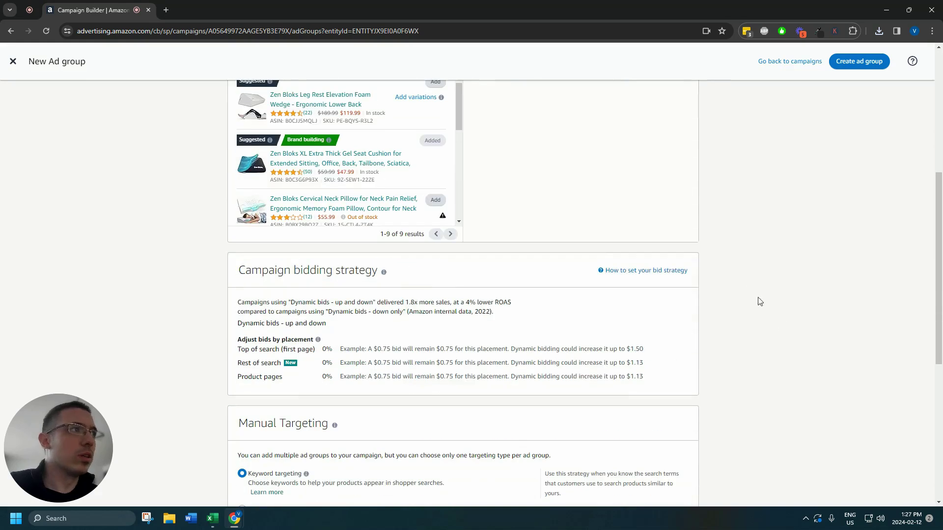
{"action": "scroll", "coordinate": [200, 350], "scroll_direction": "down", "scroll_amount": 4}
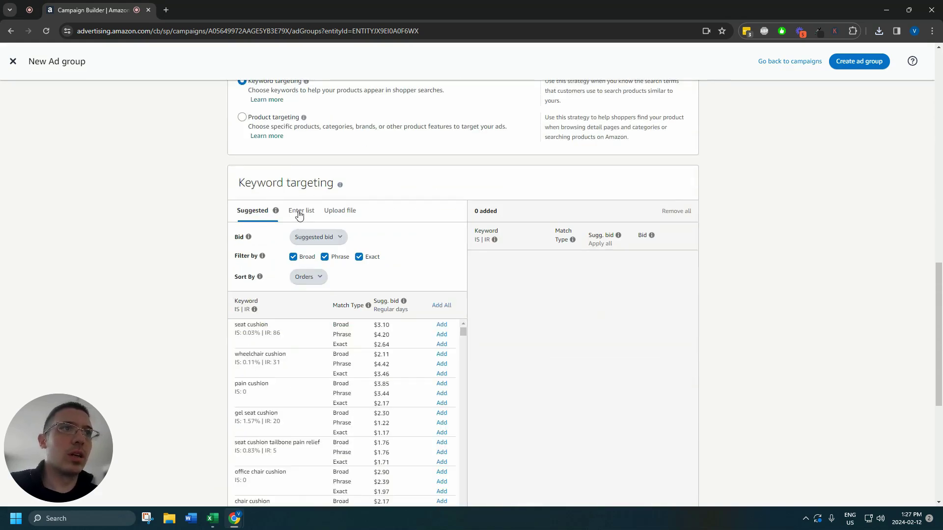
{"action": "left_click", "coordinate": [301, 210]}
{"action": "left_click", "coordinate": [314, 333]}
{"action": "key", "text": "ctrl+v"}
{"action": "left_click", "coordinate": [294, 257]}
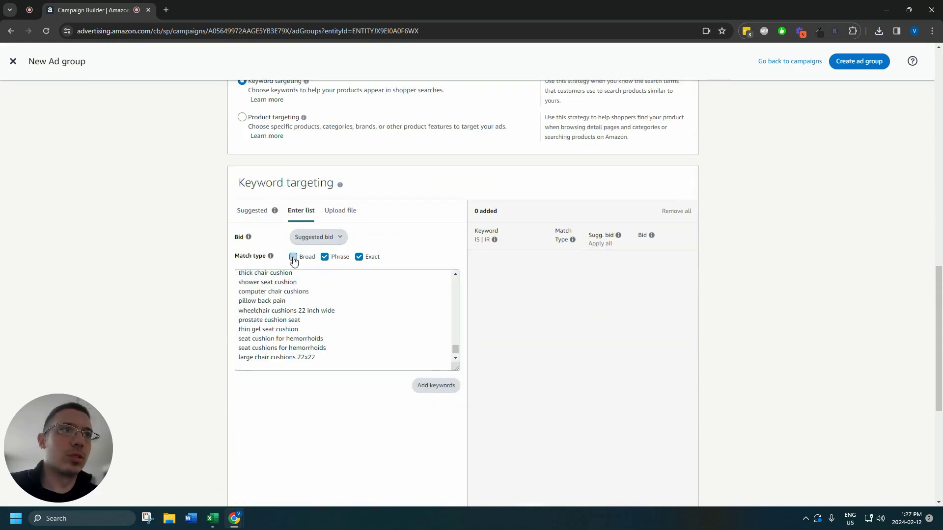
{"action": "left_click", "coordinate": [359, 257]}
{"action": "left_click", "coordinate": [332, 240]}
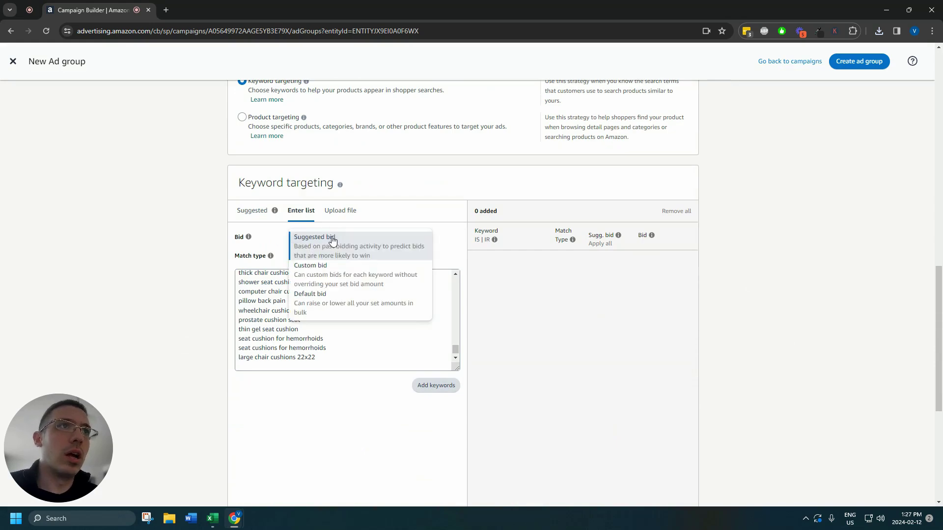
{"action": "left_click", "coordinate": [341, 273]}
{"action": "double_click", "coordinate": [383, 236]}
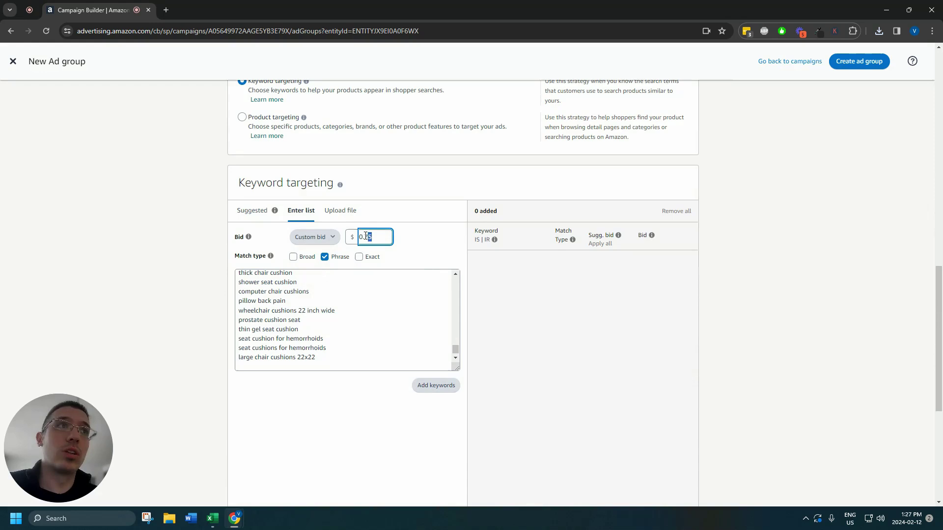
{"action": "type", "text": "1.11"}
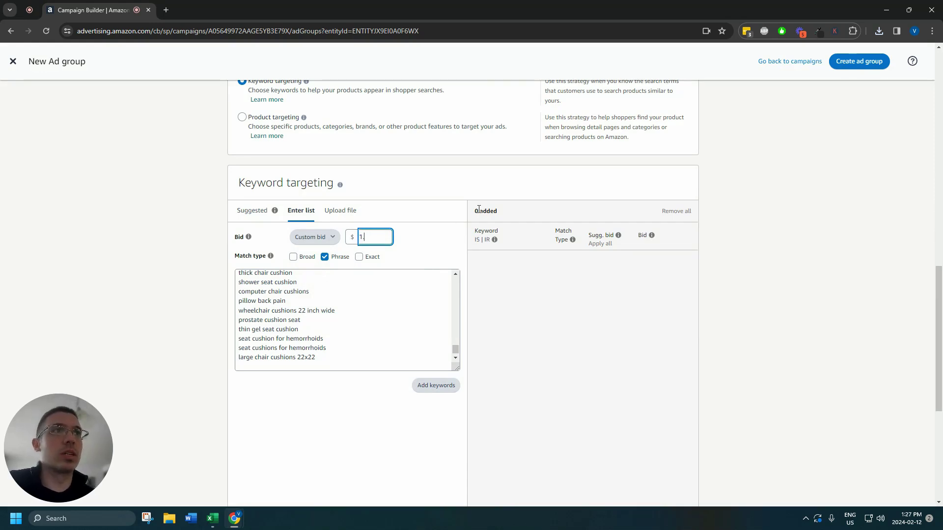
{"action": "left_click", "coordinate": [432, 386]}
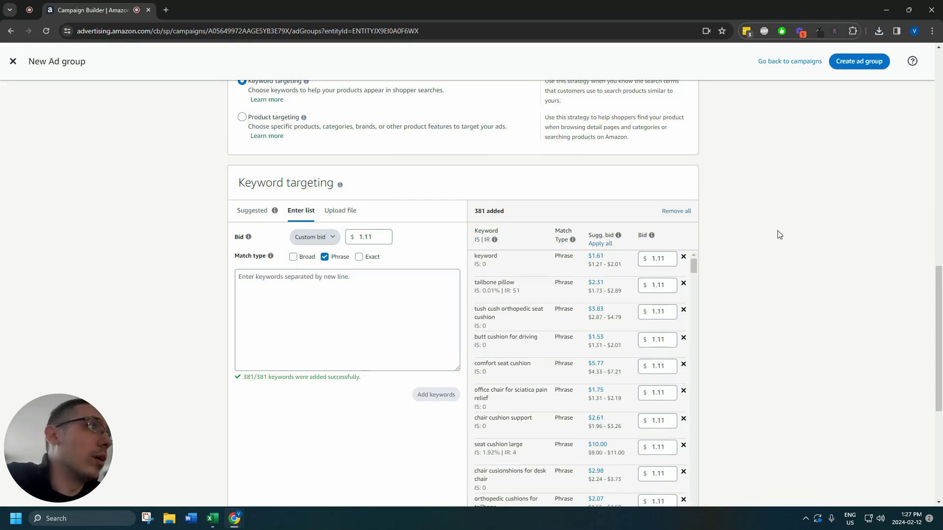
- Remove the stray 'keyword' header entry from the added keywords
{"action": "scroll", "coordinate": [776, 233], "scroll_direction": "down", "scroll_amount": 5}
{"action": "scroll", "coordinate": [779, 226], "scroll_direction": "up", "scroll_amount": 3}
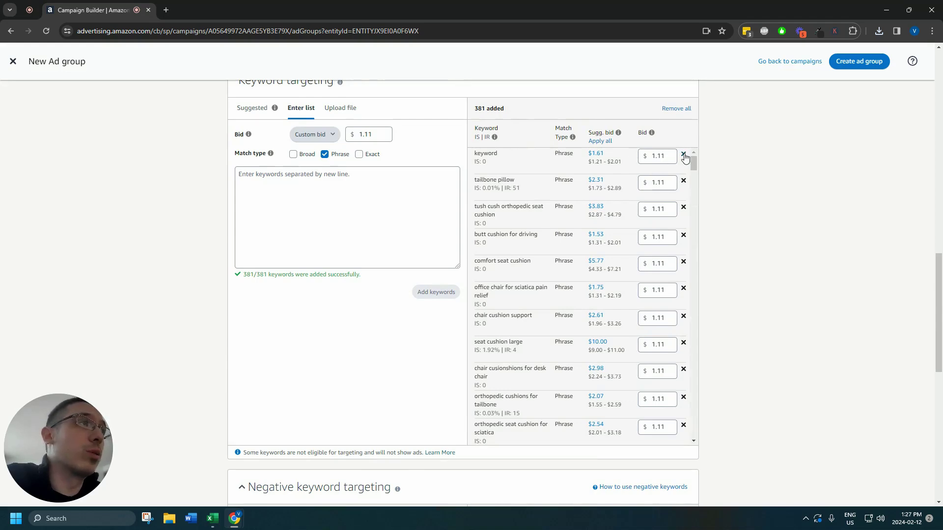
{"action": "left_click", "coordinate": [683, 156]}
{"action": "scroll", "coordinate": [802, 217], "scroll_direction": "down", "scroll_amount": 8}
- Set negatives to phrase match and copy the brand names from column C of the search terms sheet
{"action": "scroll", "coordinate": [375, 156], "scroll_direction": "up", "scroll_amount": 1}
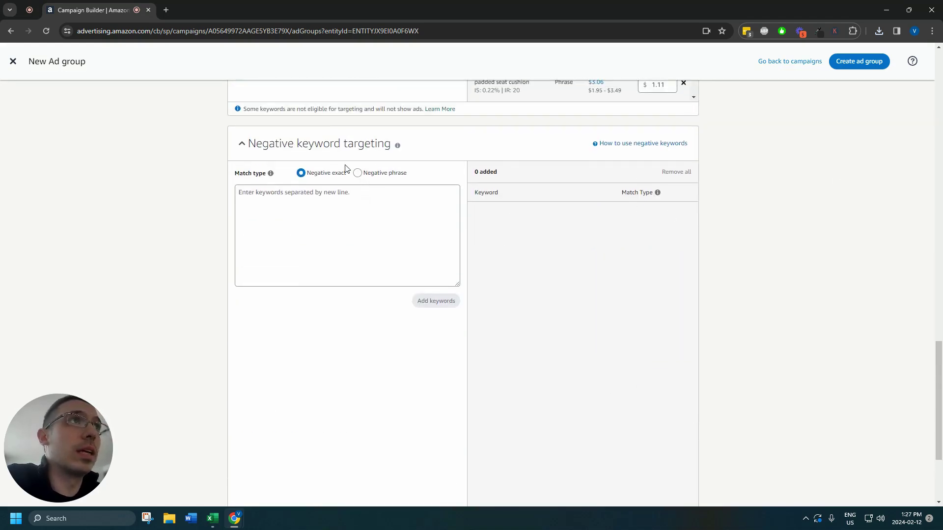
{"action": "left_click", "coordinate": [357, 172]}
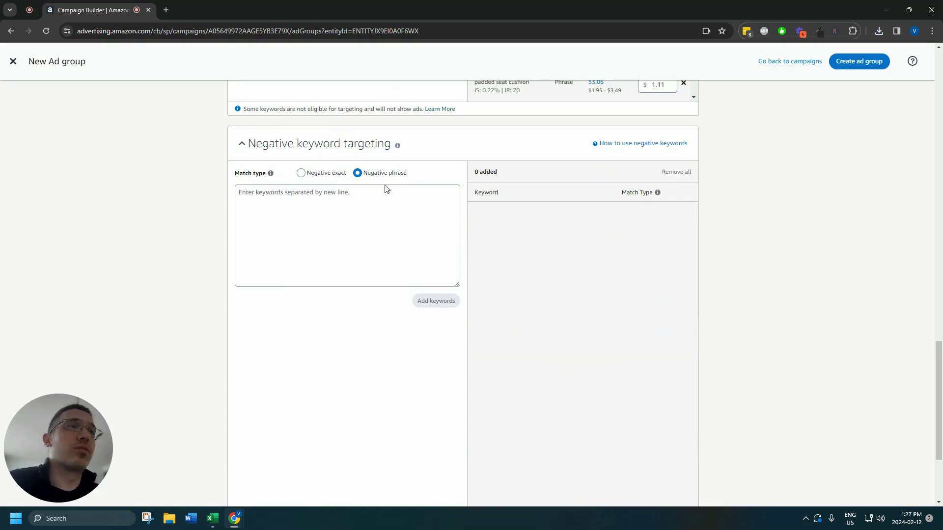
{"action": "key", "text": "alt+Tab"}
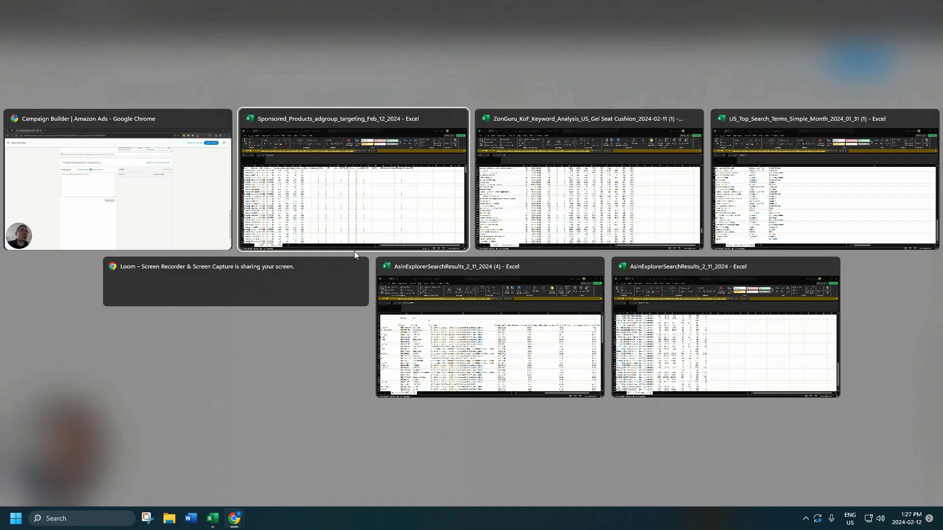
{"action": "left_click", "coordinate": [216, 172]}
{"action": "key", "text": "alt+Tab"}
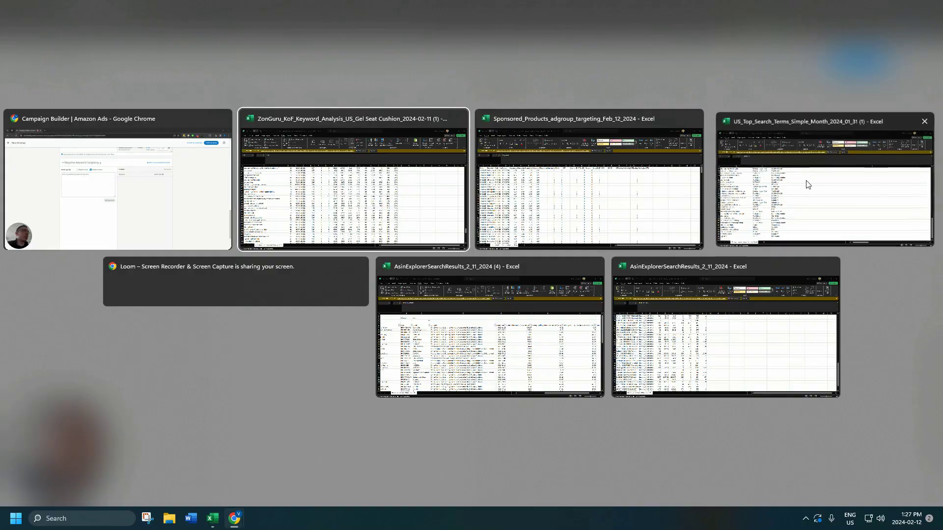
{"action": "left_click", "coordinate": [804, 181]}
{"action": "right_click", "coordinate": [209, 217]}
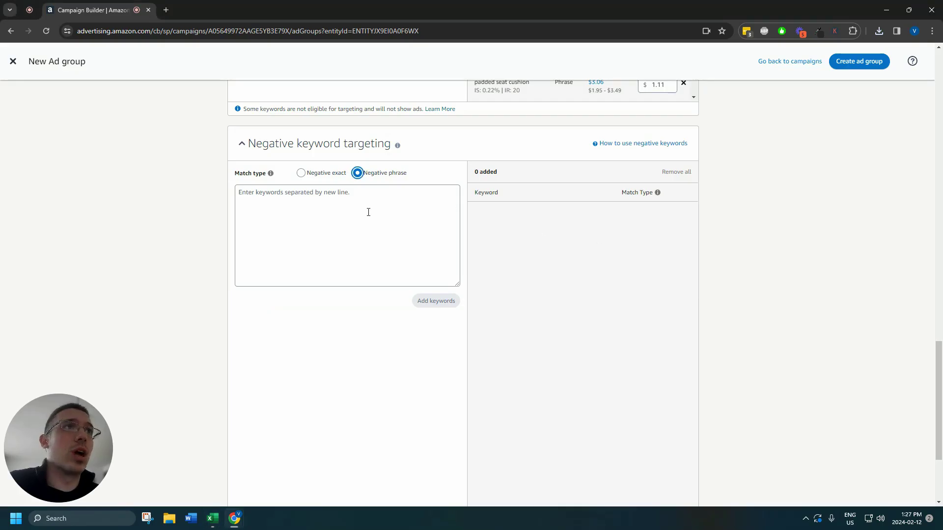
- Add the 23 pasted competitor brands as negative phrase keywords, removing 'purple'
{"action": "left_click", "coordinate": [369, 213]}
{"action": "key", "text": "ctrl+v"}
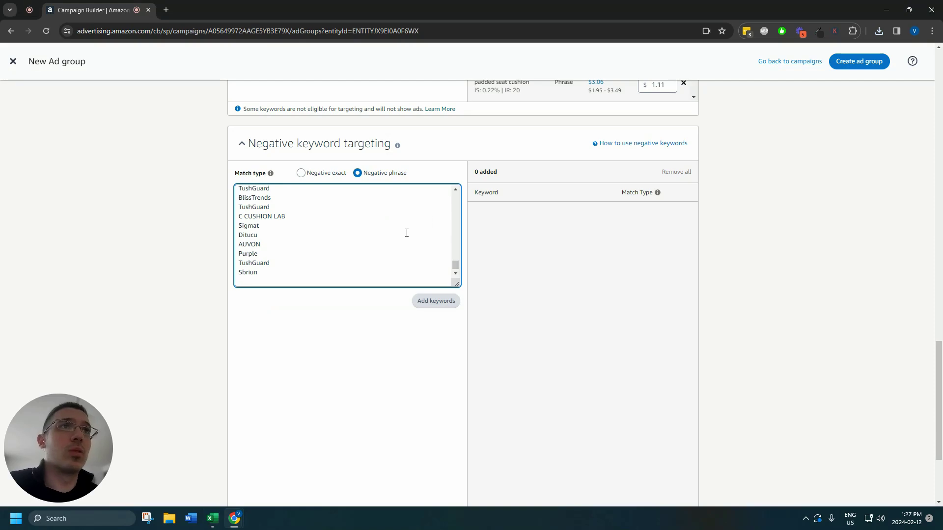
{"action": "left_click", "coordinate": [439, 302]}
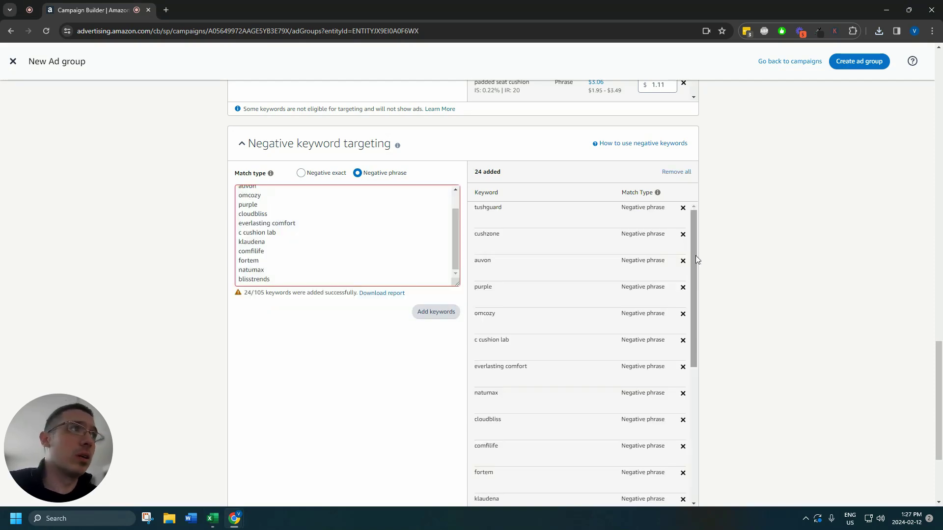
{"action": "left_click", "coordinate": [683, 287]}
{"action": "scroll", "coordinate": [621, 270], "scroll_direction": "down", "scroll_amount": 5}
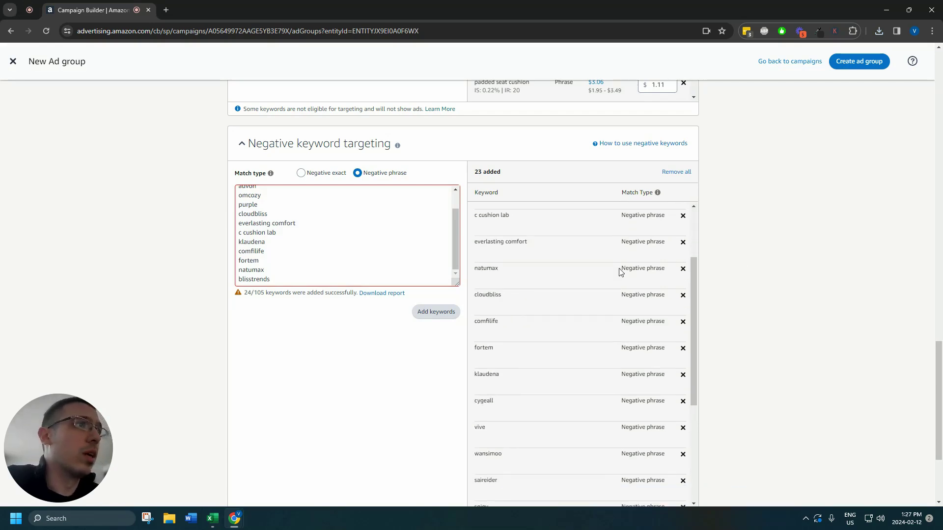
{"action": "scroll", "coordinate": [544, 304], "scroll_direction": "down", "scroll_amount": 5}
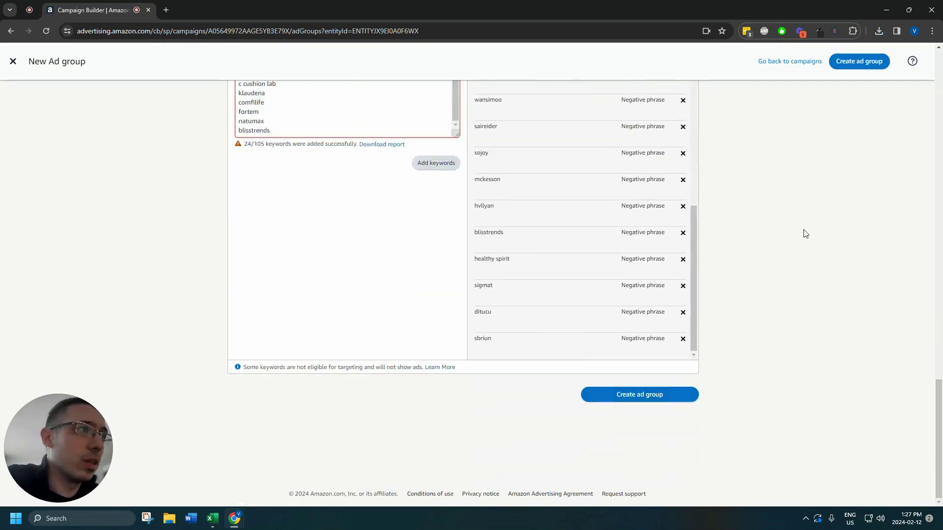
{"action": "scroll", "coordinate": [659, 316], "scroll_direction": "up", "scroll_amount": 4}
{"action": "scroll", "coordinate": [795, 246], "scroll_direction": "up", "scroll_amount": 20}
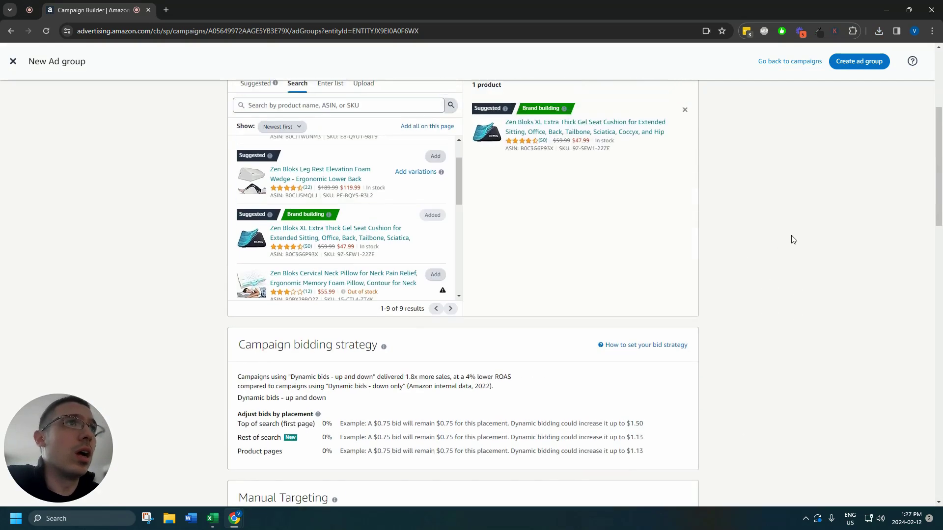
{"action": "scroll", "coordinate": [773, 330], "scroll_direction": "down", "scroll_amount": 20}
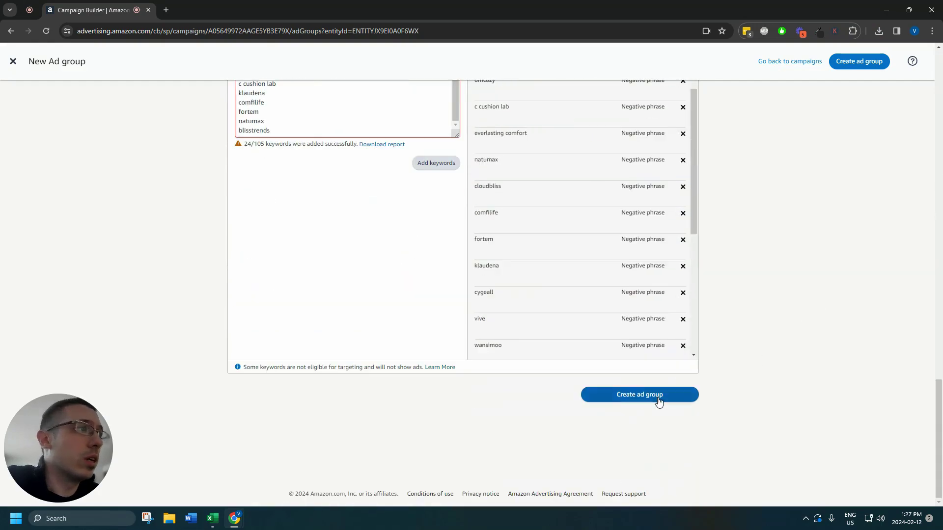
- Create the Exact ad group so it appears alongside Phrase, each delivering with 380 targets
{"action": "left_click", "coordinate": [655, 396]}
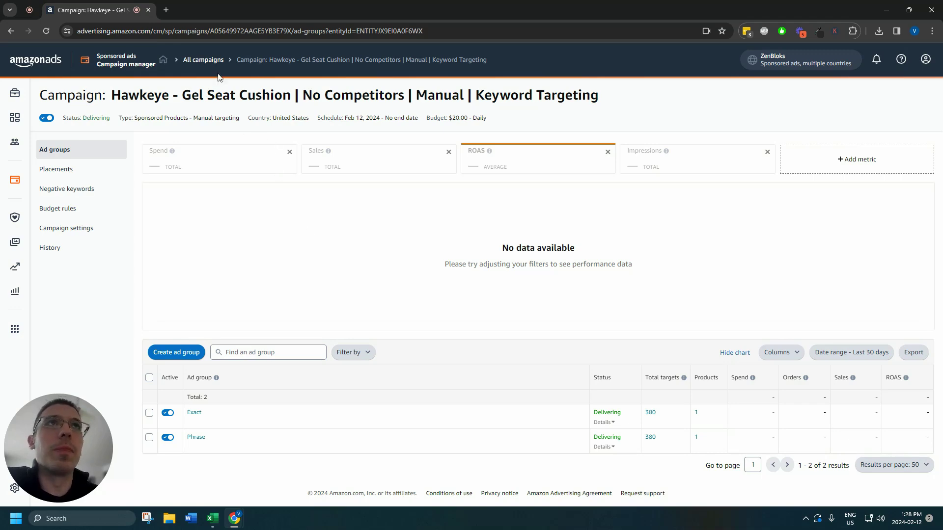
{"action": "key", "text": "ctrl+a"}
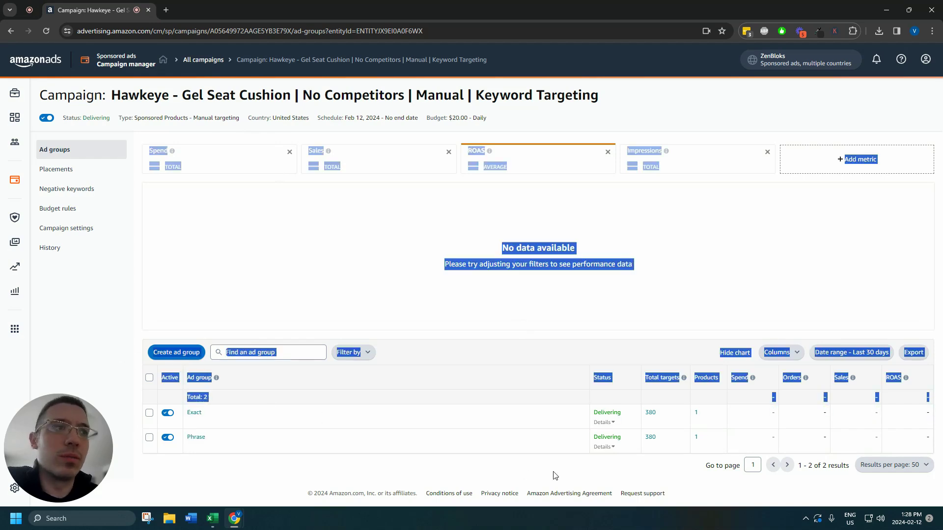
{"action": "left_click", "coordinate": [581, 460]}
{"action": "key", "text": "ctrl+a"}
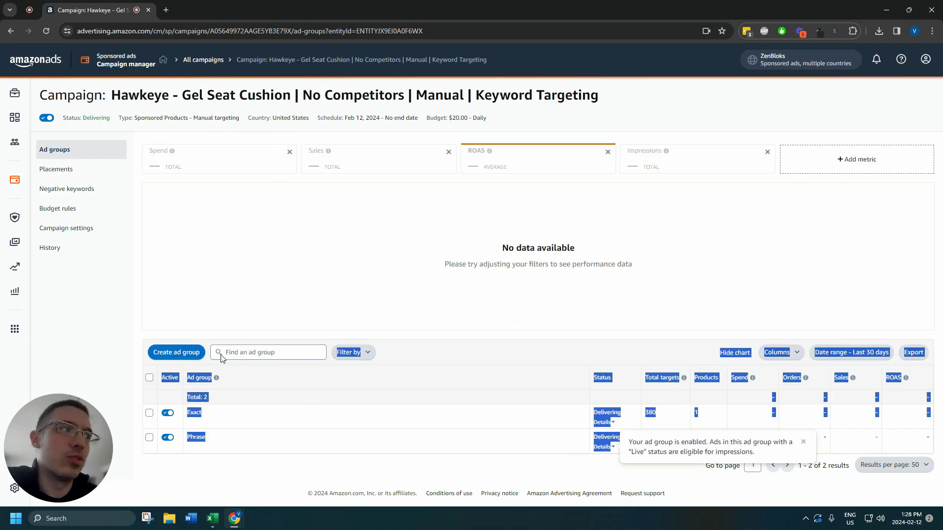
{"action": "left_click", "coordinate": [436, 472]}
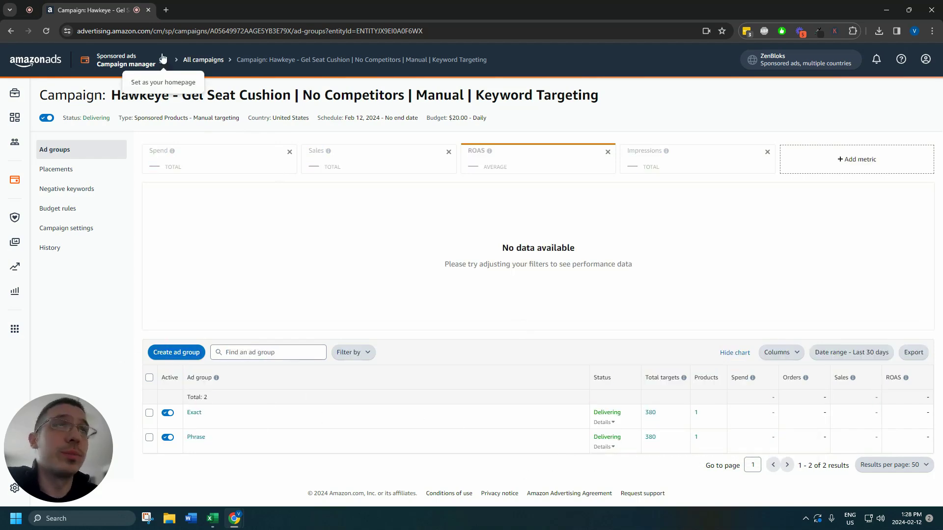
- Back on All campaigns, filter the list by Active status to Enabled only
{"action": "left_click", "coordinate": [198, 60]}
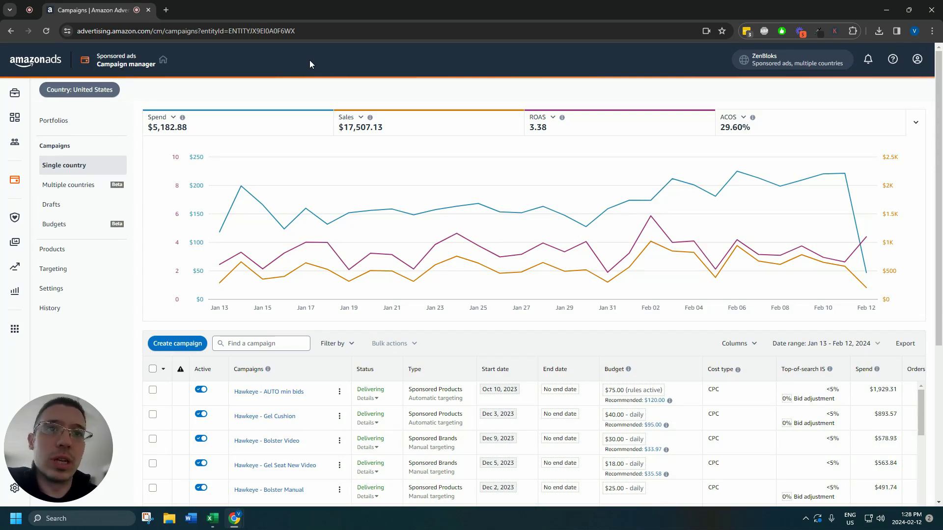
{"action": "scroll", "coordinate": [459, 245], "scroll_direction": "down", "scroll_amount": 10}
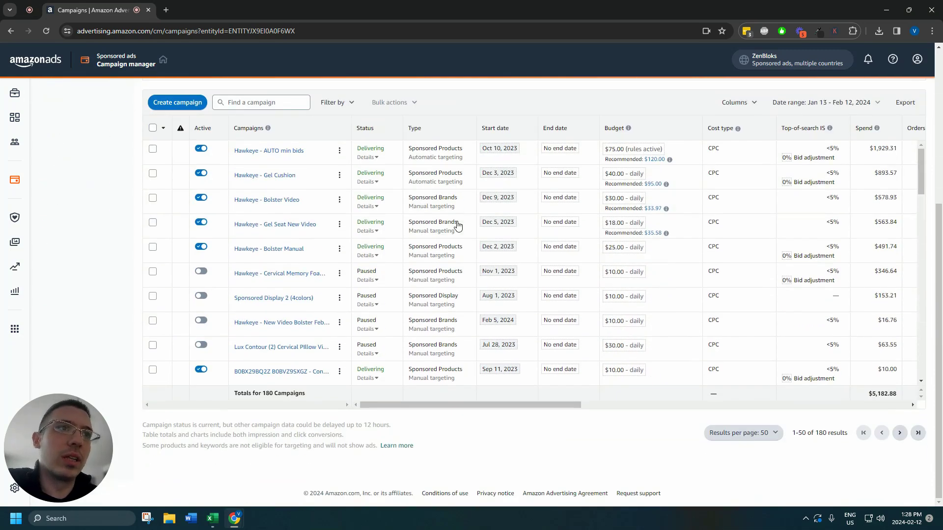
{"action": "scroll", "coordinate": [459, 246], "scroll_direction": "up", "scroll_amount": 10}
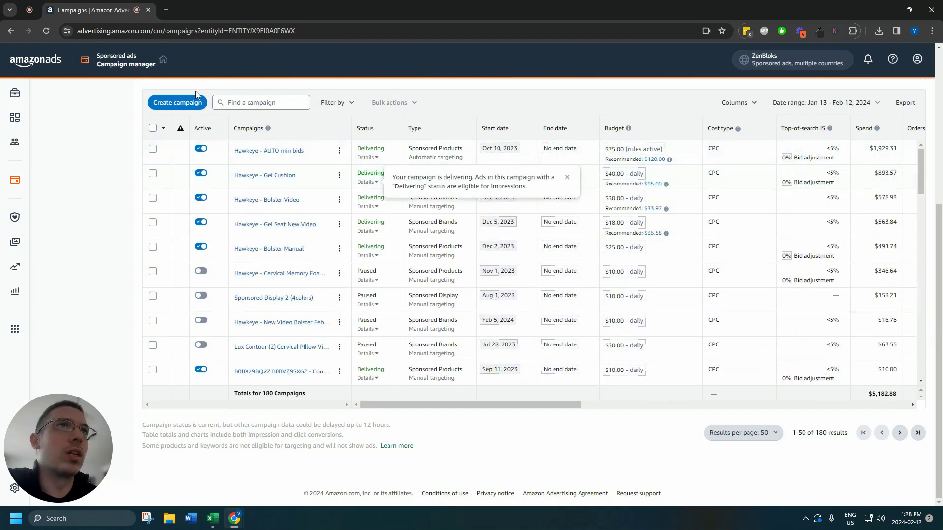
{"action": "scroll", "coordinate": [381, 117], "scroll_direction": "up", "scroll_amount": 5}
{"action": "left_click", "coordinate": [337, 343]}
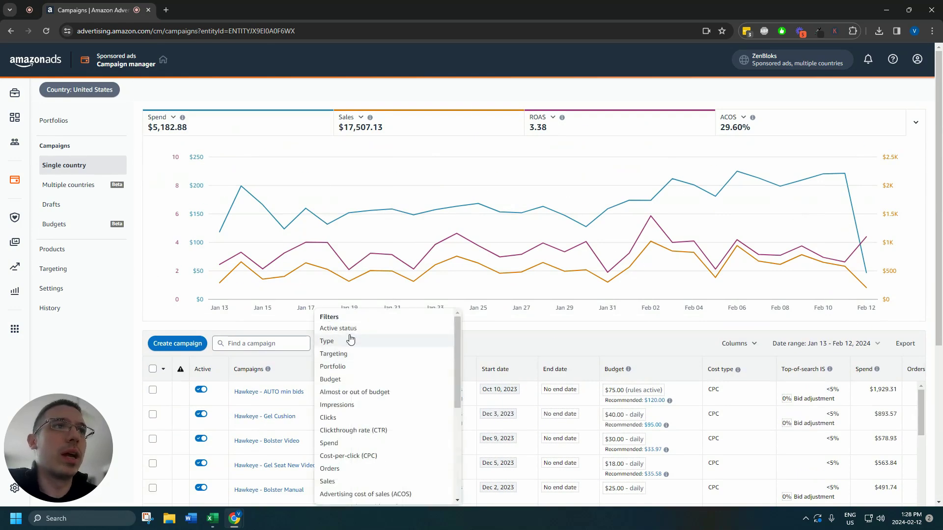
{"action": "left_click", "coordinate": [344, 327]}
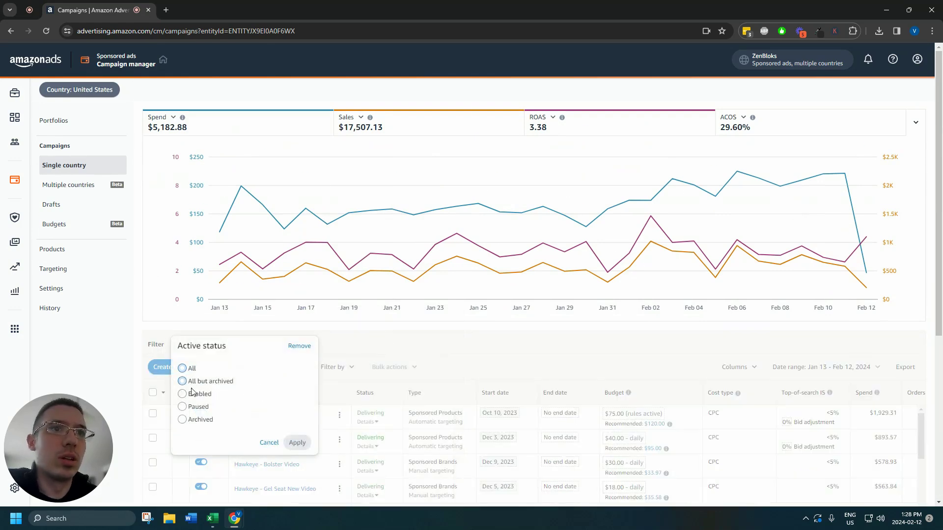
{"action": "left_click", "coordinate": [183, 393]}
{"action": "left_click", "coordinate": [297, 443]}
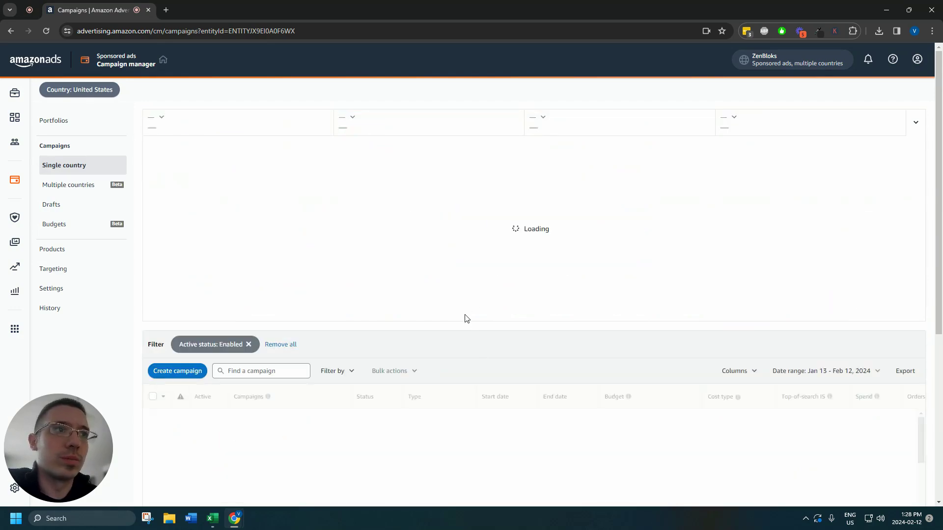
- Widen the Campaigns column to show the full Gel Seat Cushion campaign name
{"action": "scroll", "coordinate": [506, 326], "scroll_direction": "down", "scroll_amount": 6}
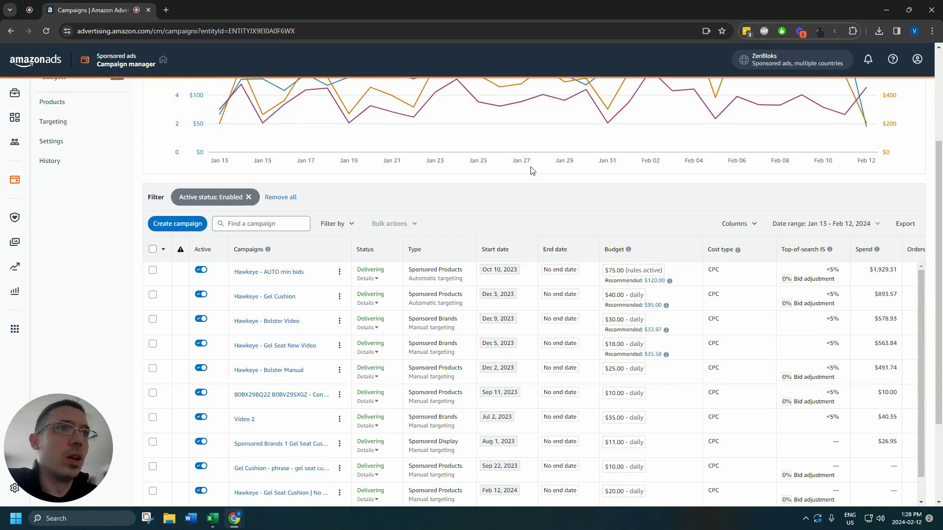
{"action": "scroll", "coordinate": [403, 320], "scroll_direction": "down", "scroll_amount": 2}
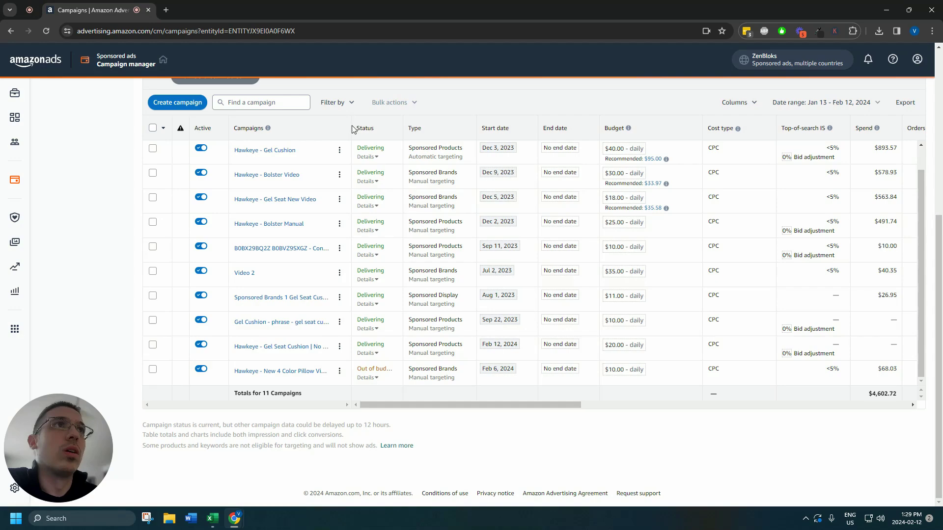
{"action": "left_click_drag", "start_coordinate": [349, 126], "coordinate": [490, 127]}
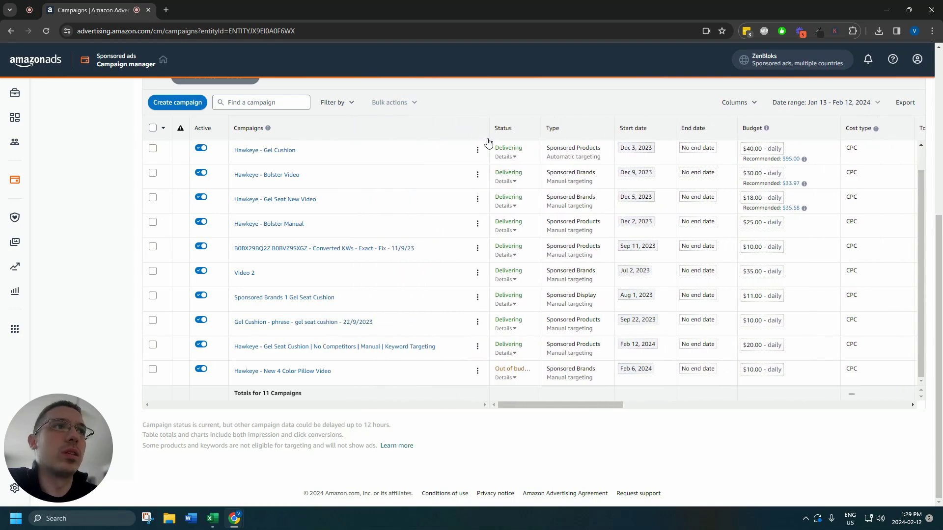